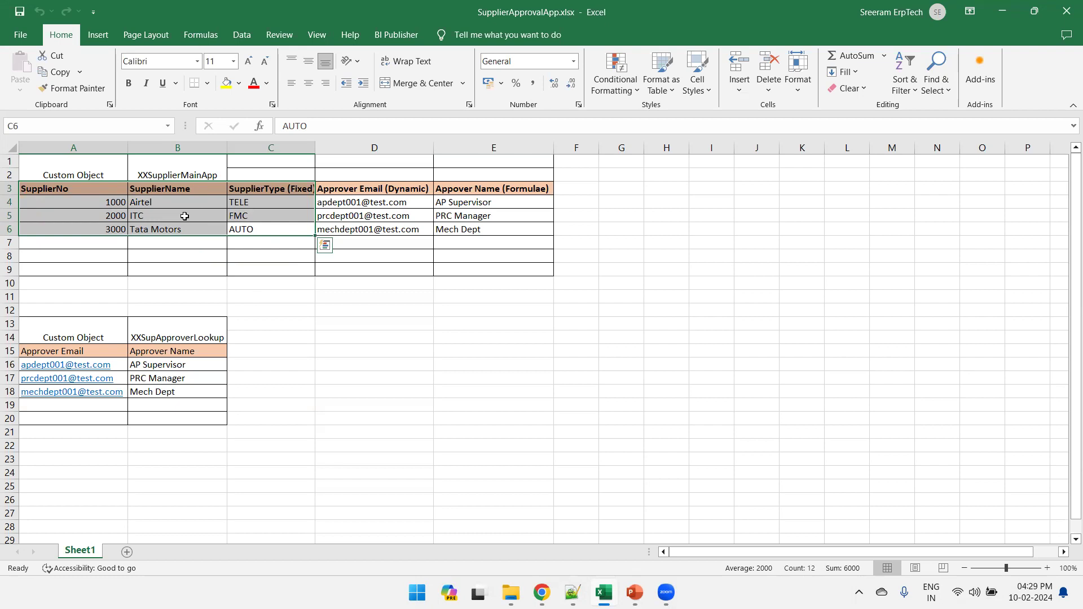
# - Copy the custom object name XXSupplierMainApp from the Excel sheet and switch to Oracle Application Composer in full screen
pyautogui.click(219, 177)
pyautogui.hotkey('ctrl', 'c')
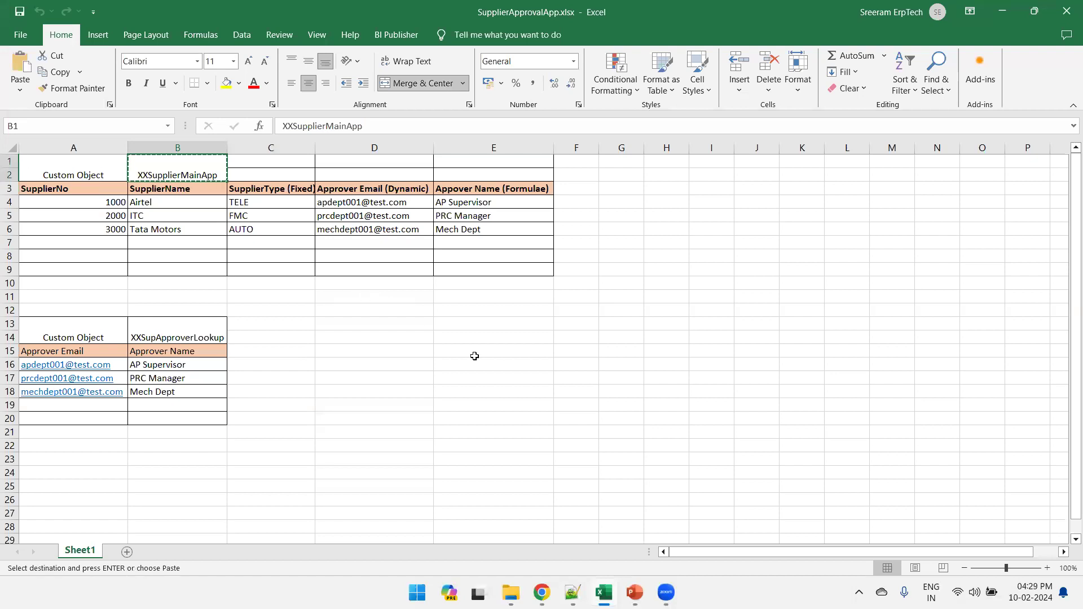
pyautogui.moveTo(542, 592)
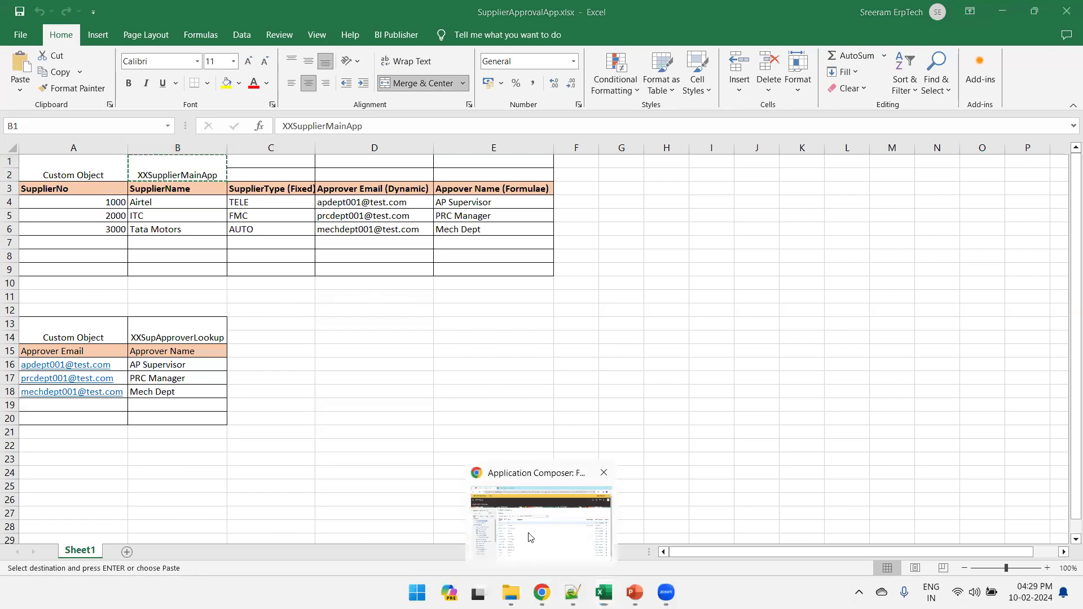
pyautogui.click(531, 537)
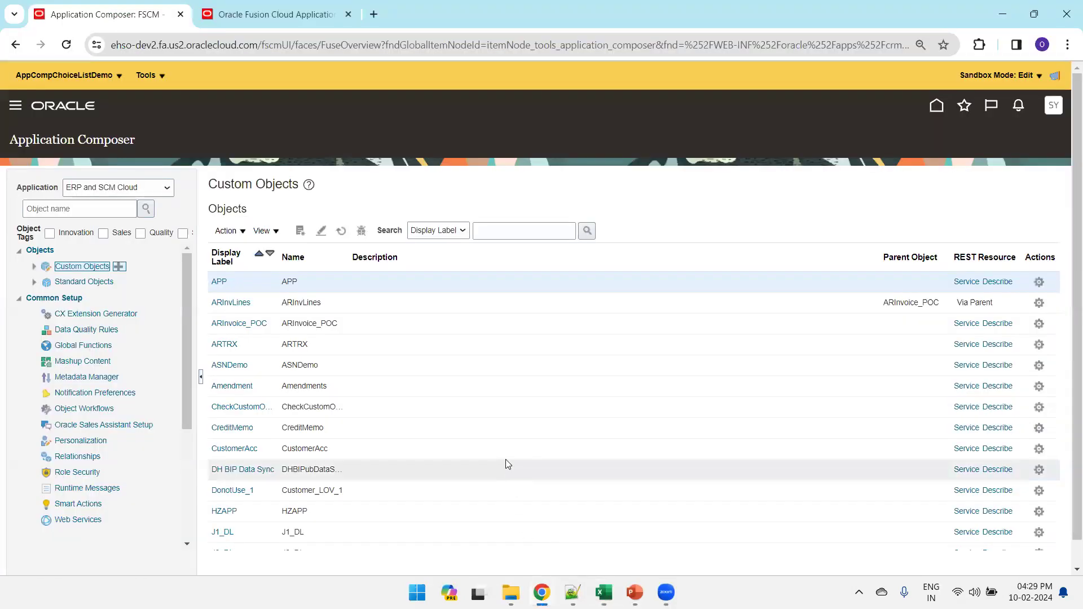
pyautogui.press('F11')
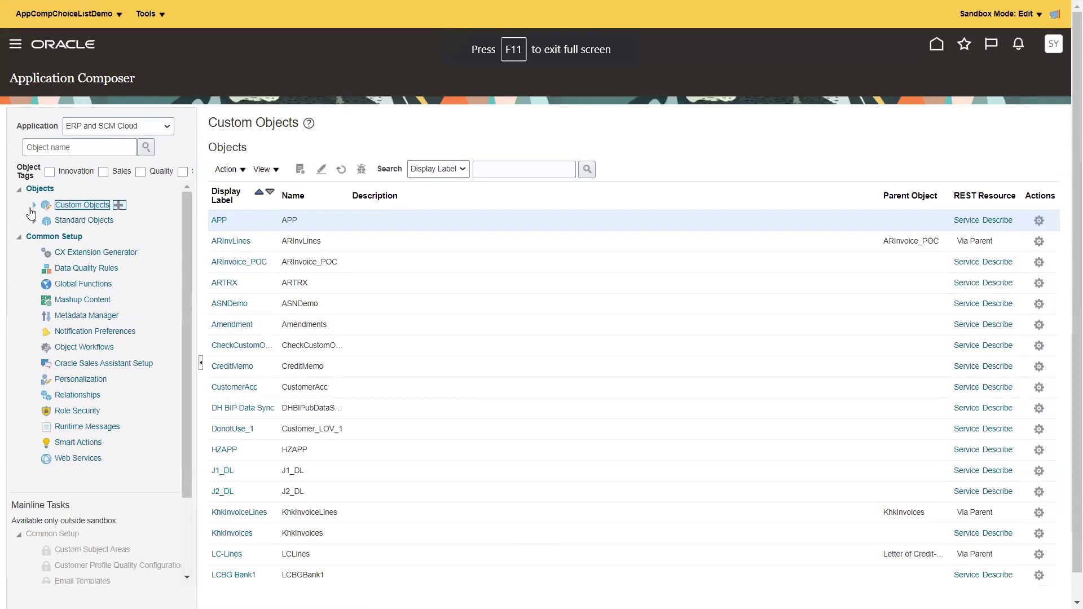
# - Start a new custom object with display and plural label XXSupplierMainApp, treating "ABC" and "Abc" as distinct values
pyautogui.click(119, 205)
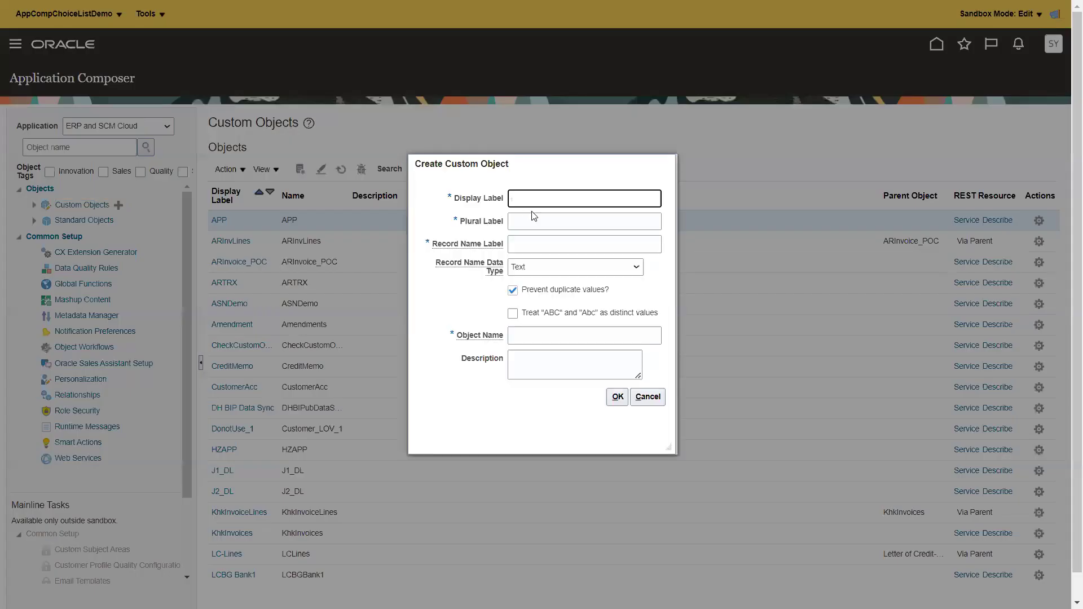
pyautogui.hotkey('ctrl', 'v')
pyautogui.click(532, 217)
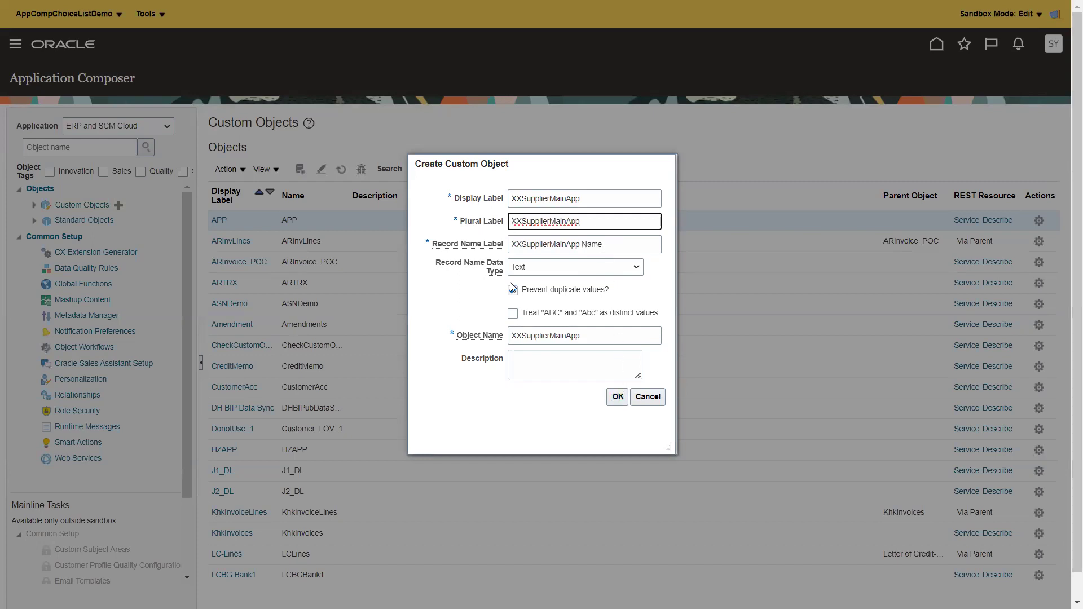
pyautogui.click(513, 315)
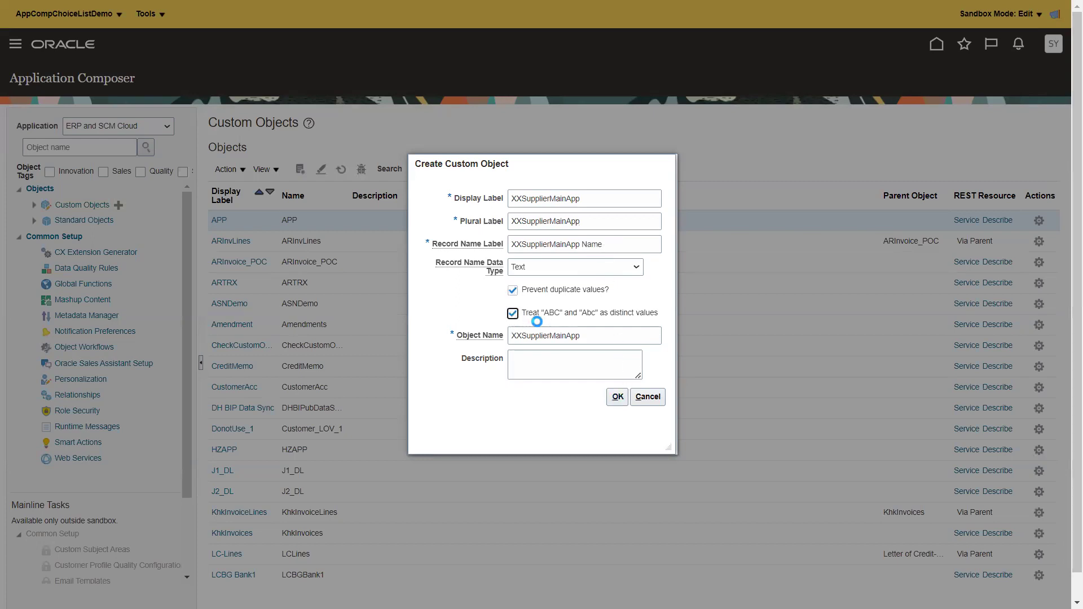
# - Set the record name data type to Automatically Generated Sequence, base the sequence format on the example's pattern with XX, and create the object
pyautogui.click(551, 271)
pyautogui.click(564, 282)
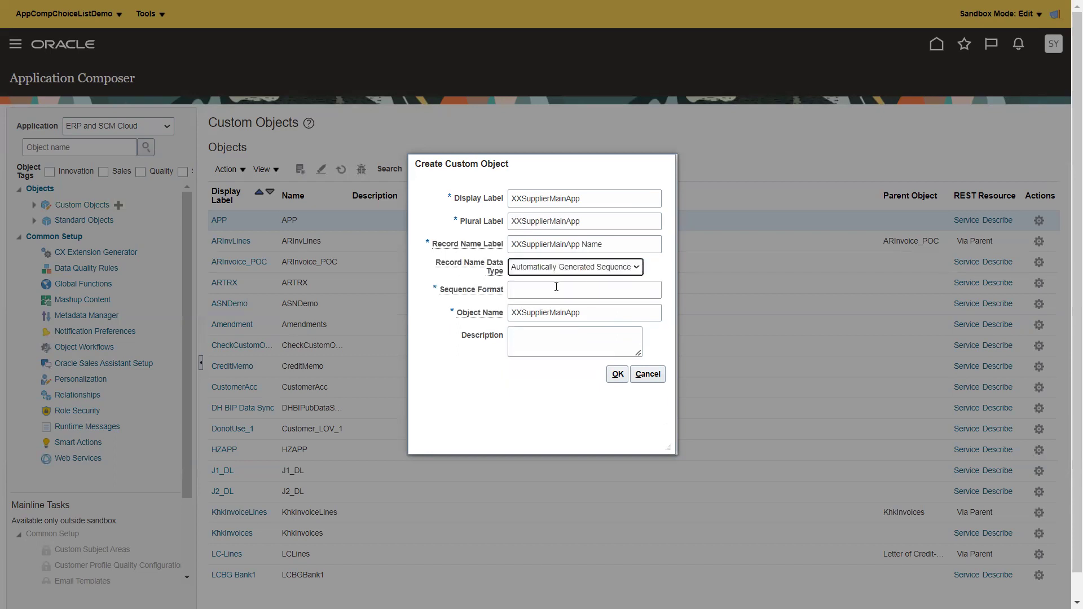
pyautogui.click(548, 288)
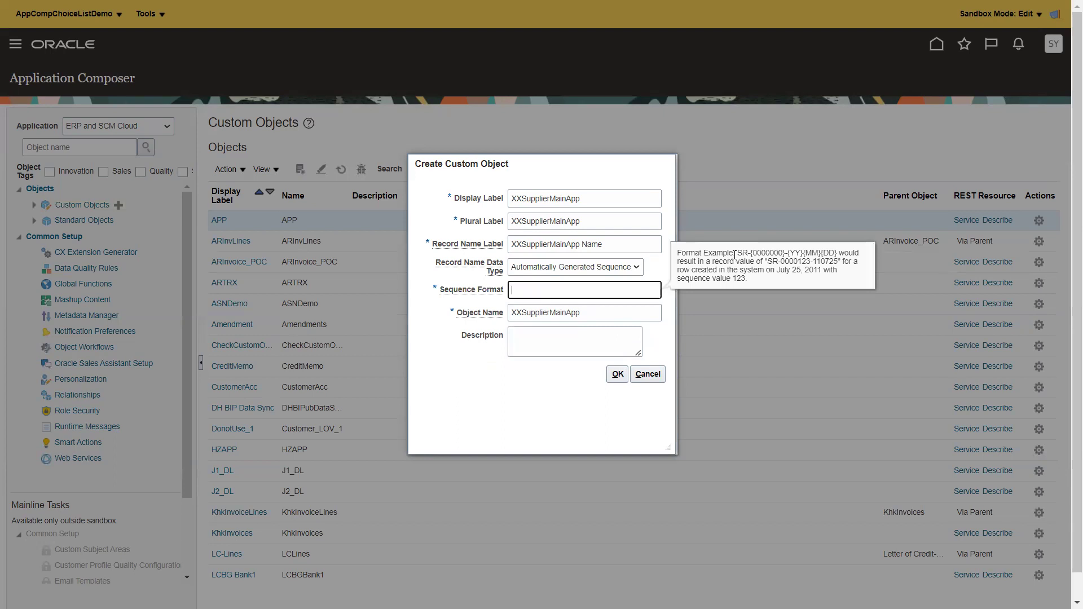
pyautogui.moveTo(739, 253); pyautogui.dragTo(786, 252)
pyautogui.hotkey('ctrl', 'c')
pyautogui.click(525, 293)
pyautogui.hotkey('ctrl', 'v')
pyautogui.write('XX')
pyautogui.click(619, 372)
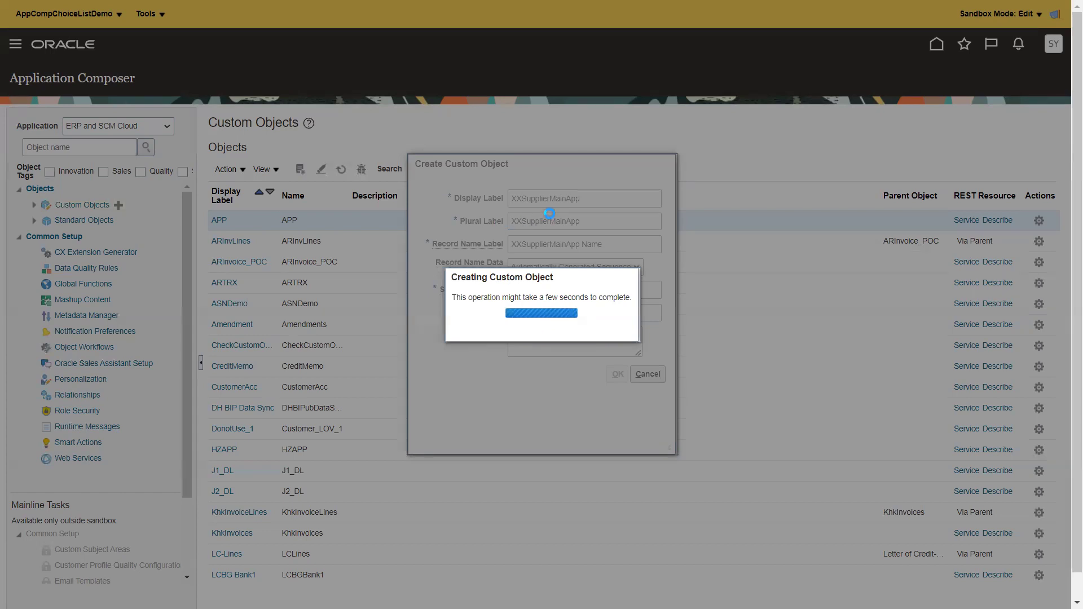
# - Switch to the Excel workbook, copy the SupplierNo header text from cell A3, and return to Application Composer
pyautogui.hotkey('alt', 'Tab')
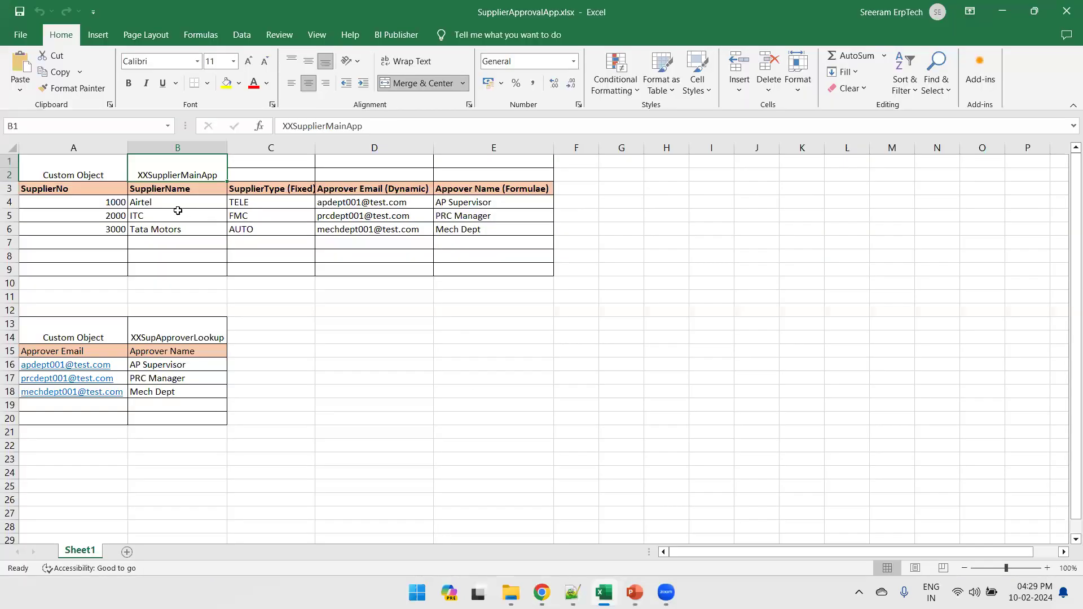
pyautogui.click(81, 188)
pyautogui.doubleClick(369, 127)
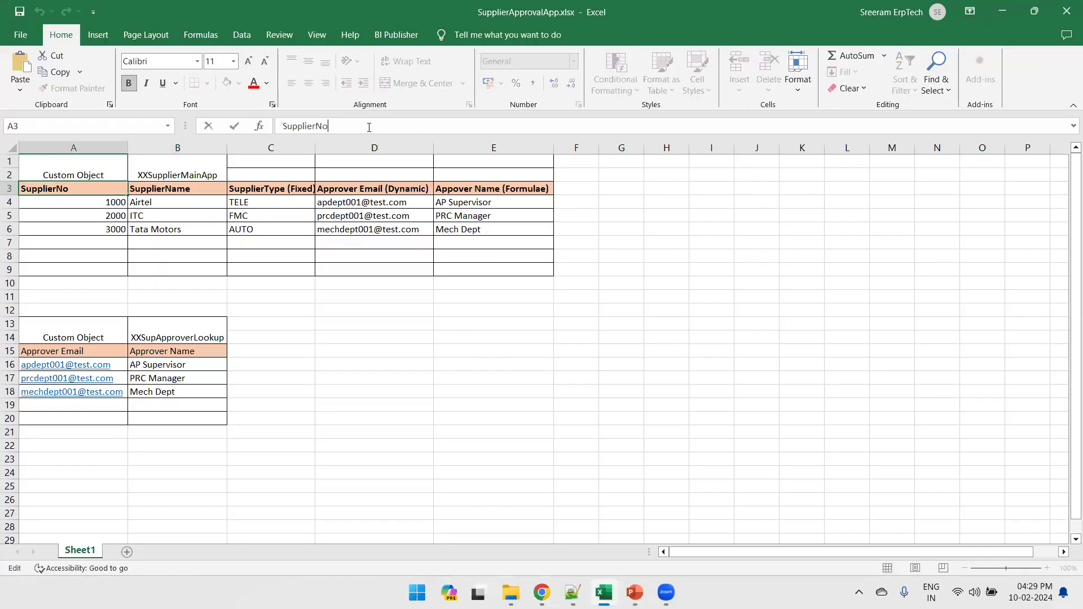
pyautogui.hotkey('alt', 'Tab')
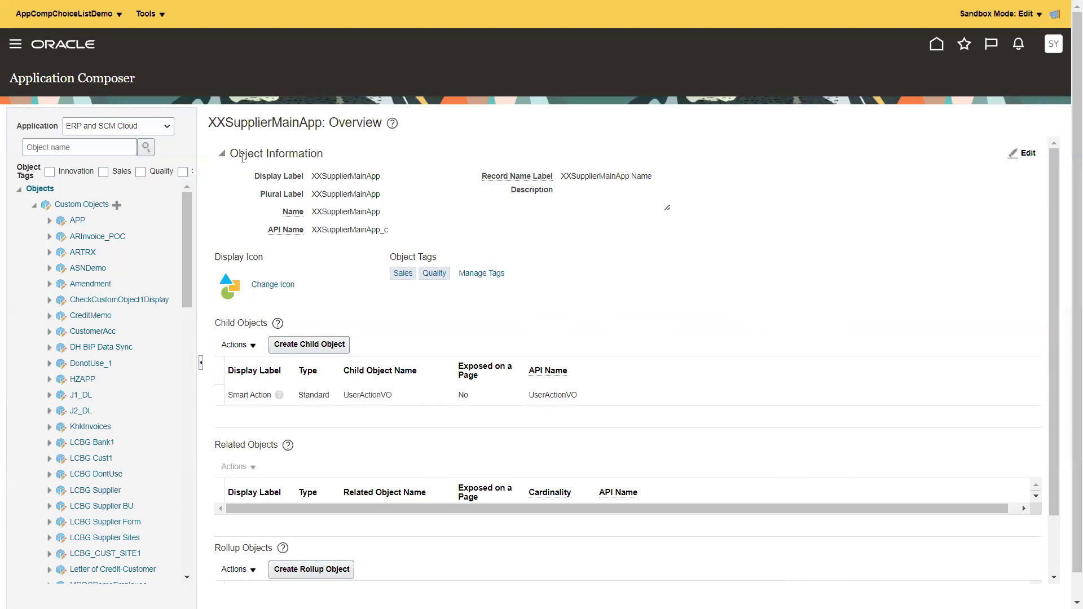
# - Create a text field with display label SupplierNo in the XXSupplierMainApp object and make it searchable
pyautogui.scroll(-15, 164, 336)
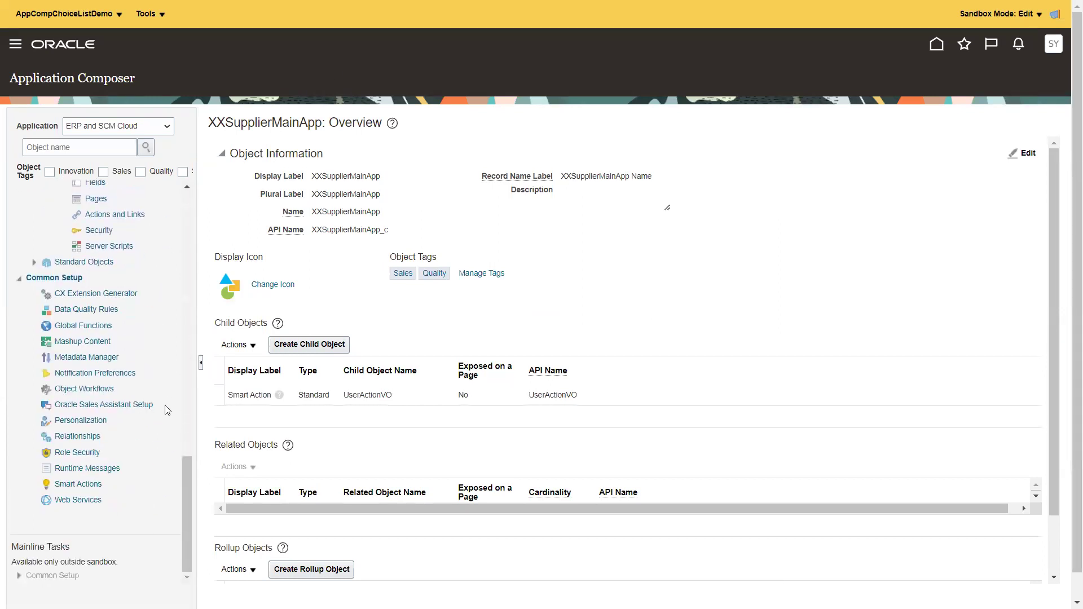
pyautogui.click(93, 253)
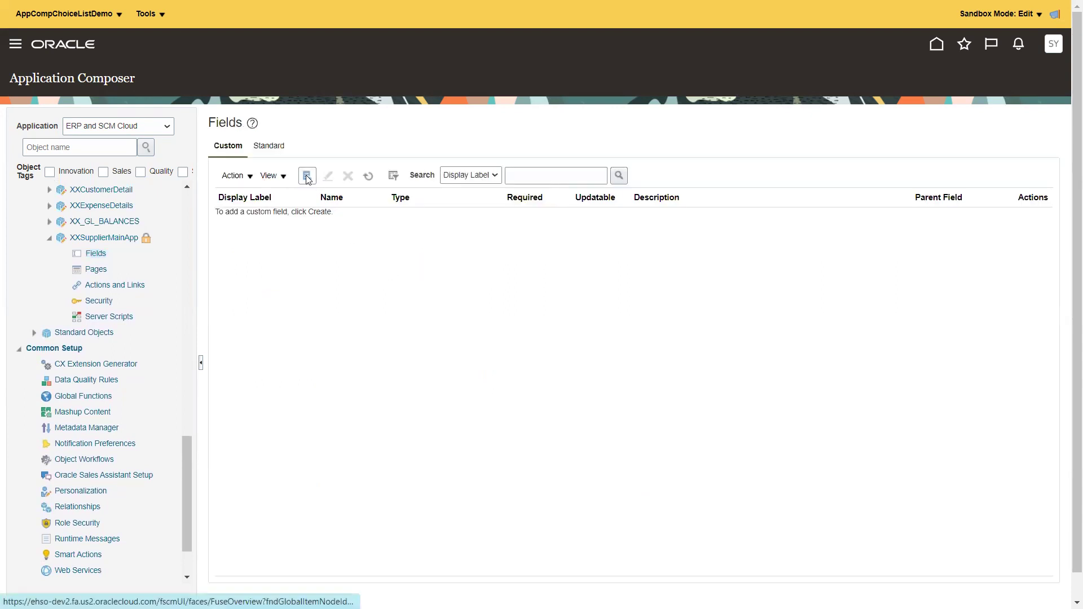
pyautogui.click(308, 178)
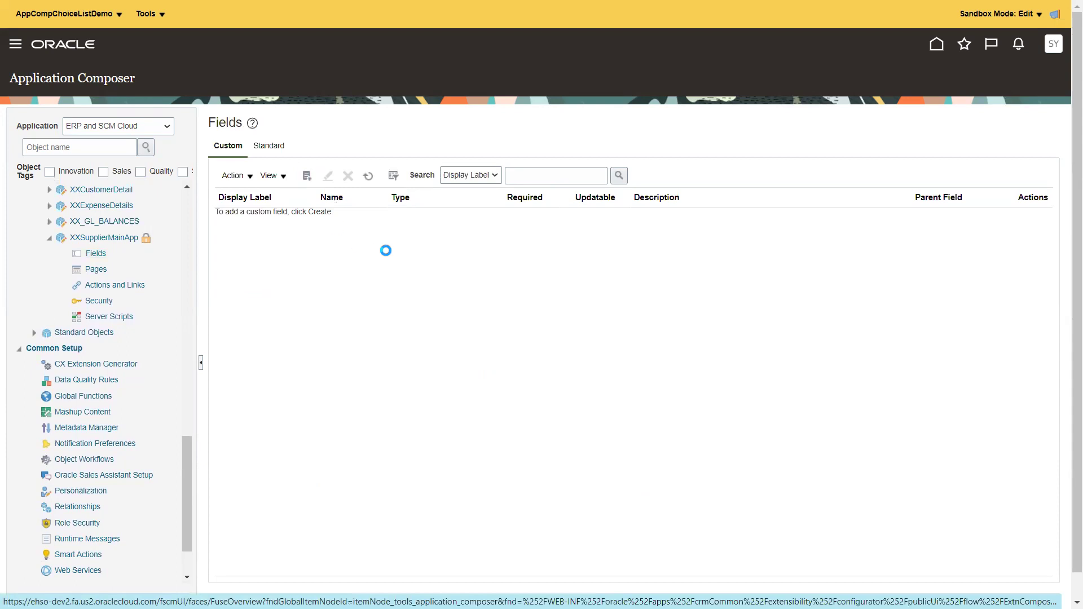
pyautogui.click(402, 249)
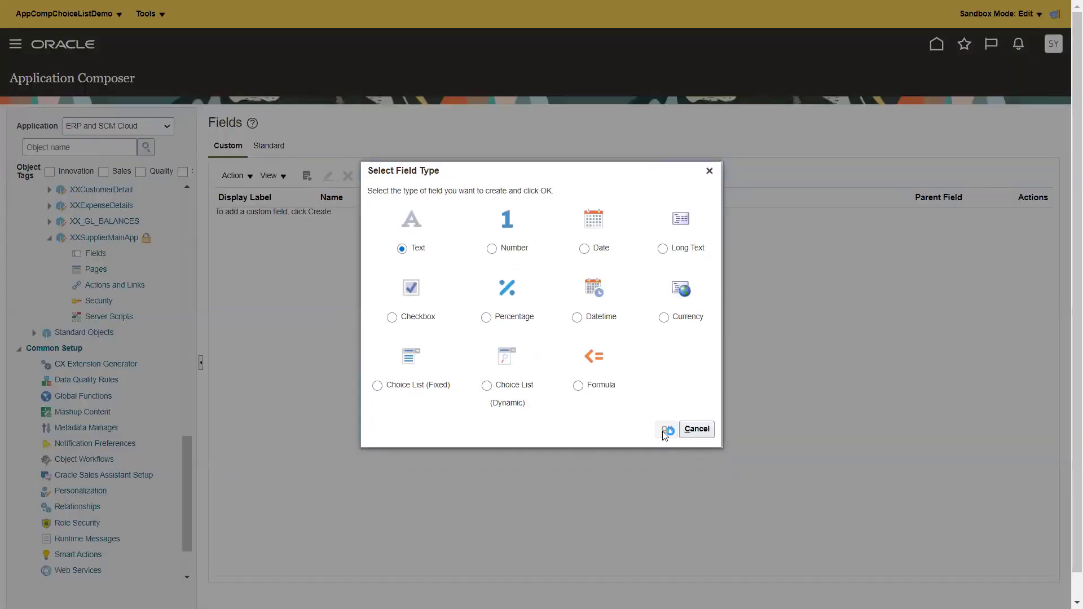
pyautogui.write('SupplierNo')
pyautogui.press('Tab')
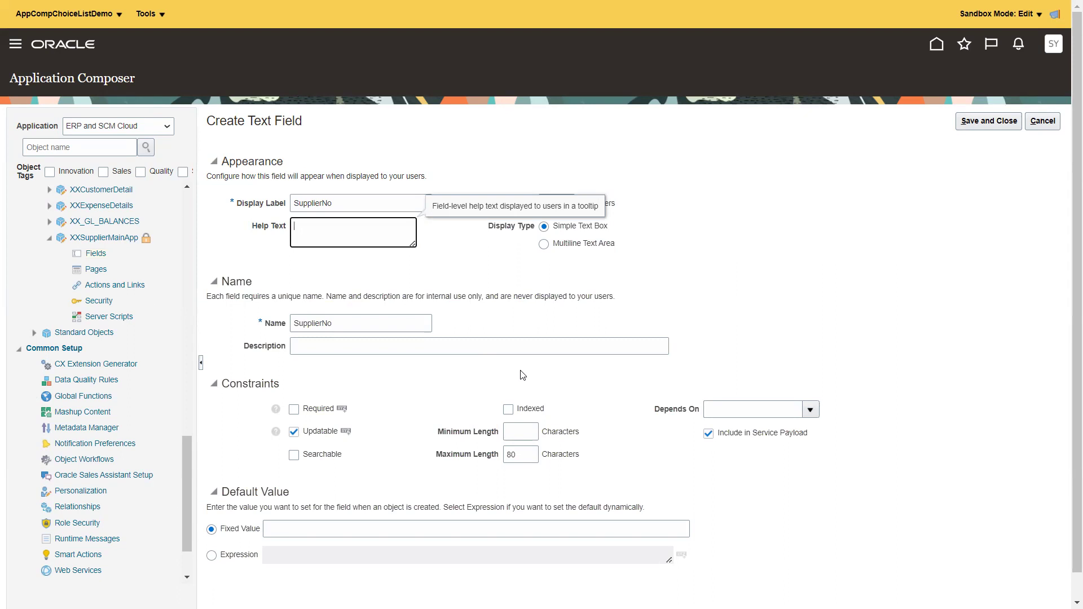
pyautogui.click(293, 456)
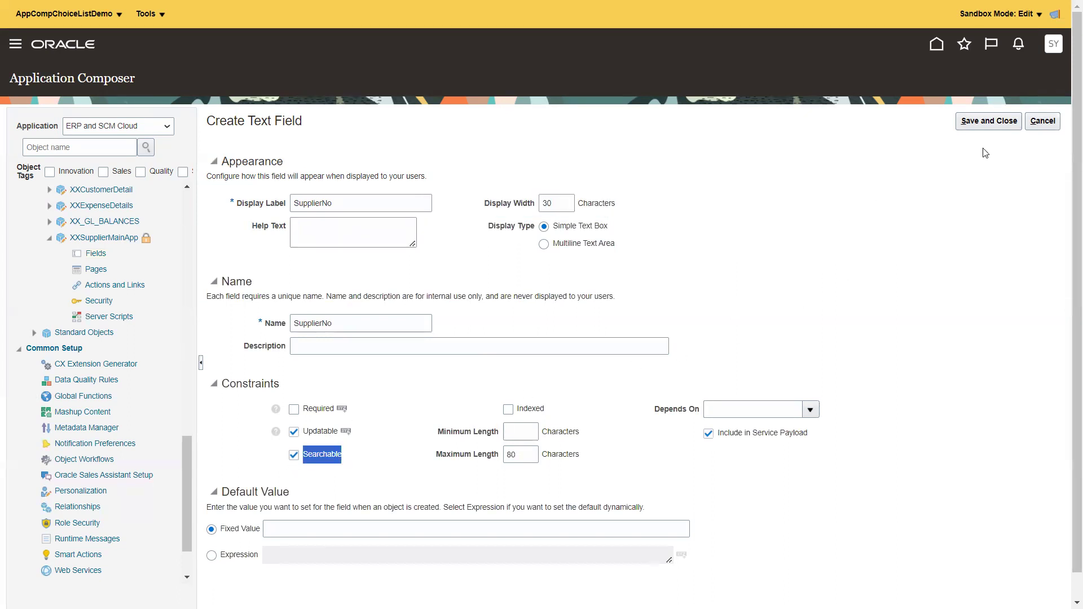
# - Switch to the Excel workbook, copy the SupplierName header text from cell B3, and return to Application Composer
pyautogui.hotkey('alt', 'Tab')
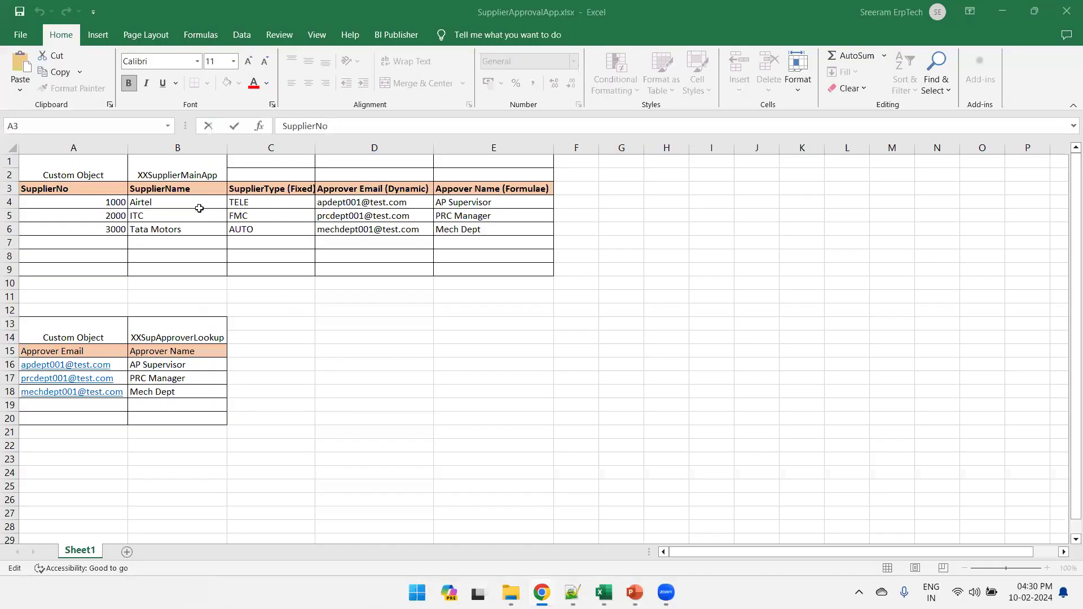
pyautogui.click(198, 178)
pyautogui.click(199, 188)
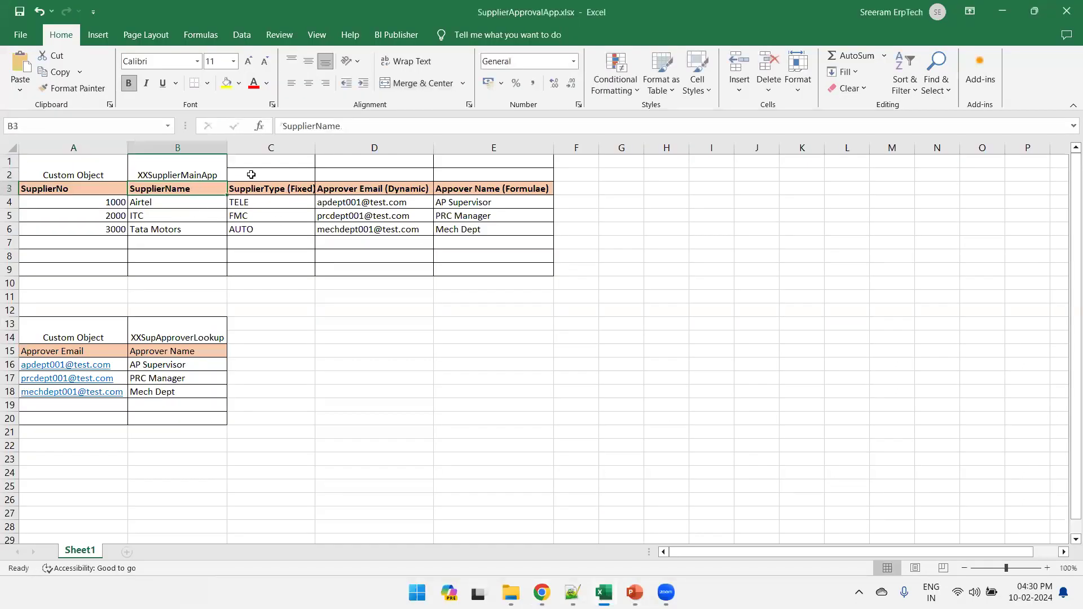
pyautogui.doubleClick(362, 126)
pyautogui.press('Escape')
pyautogui.hotkey('alt', 'Tab')
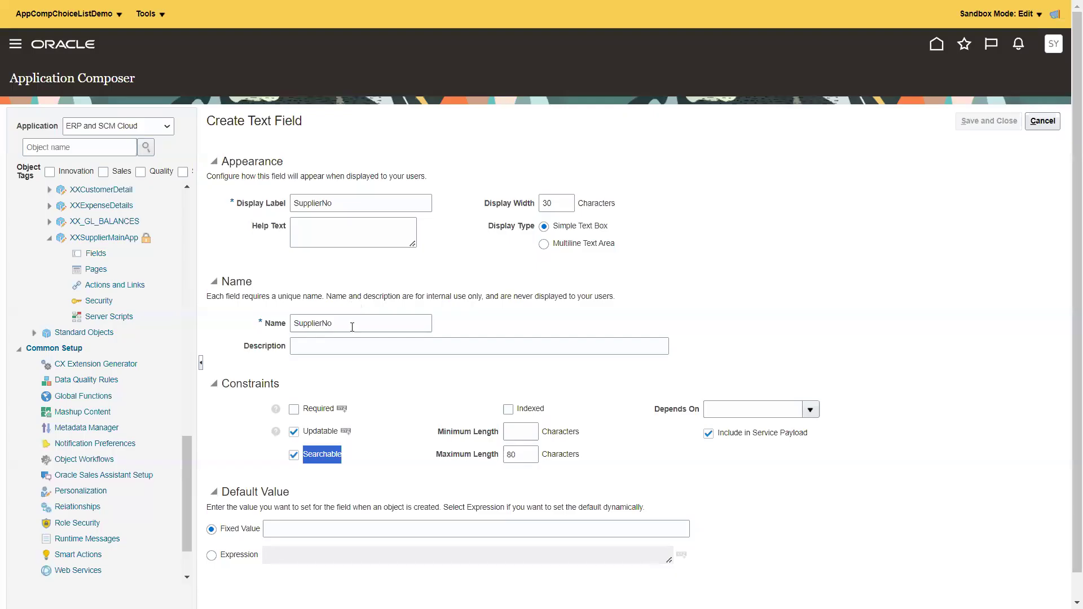
# - Create a text field with display label SupplierName in the XXSupplierMainApp object and save it
pyautogui.click(96, 253)
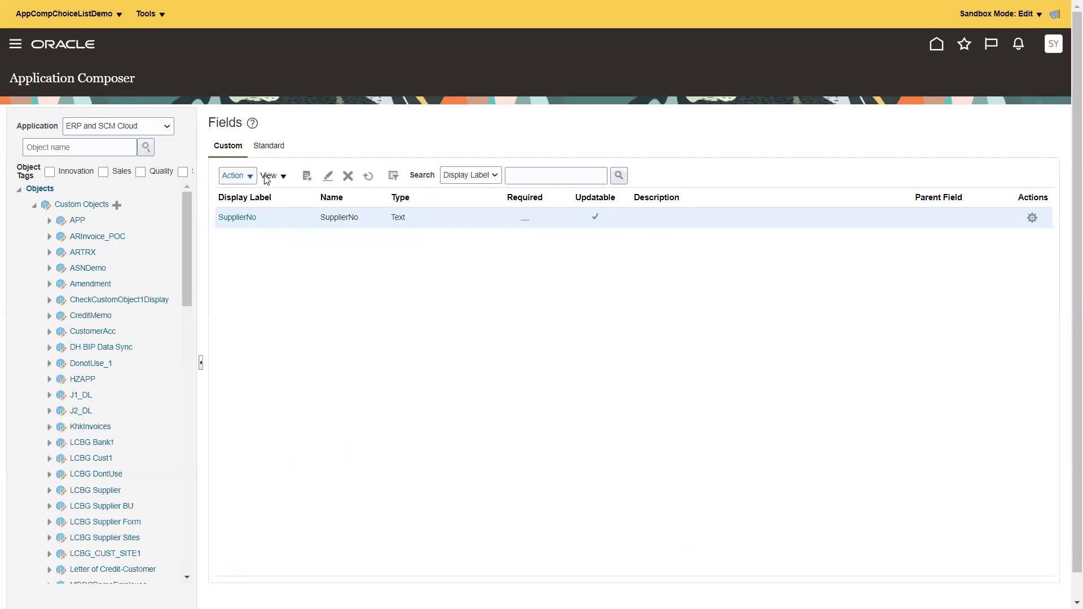
pyautogui.click(307, 177)
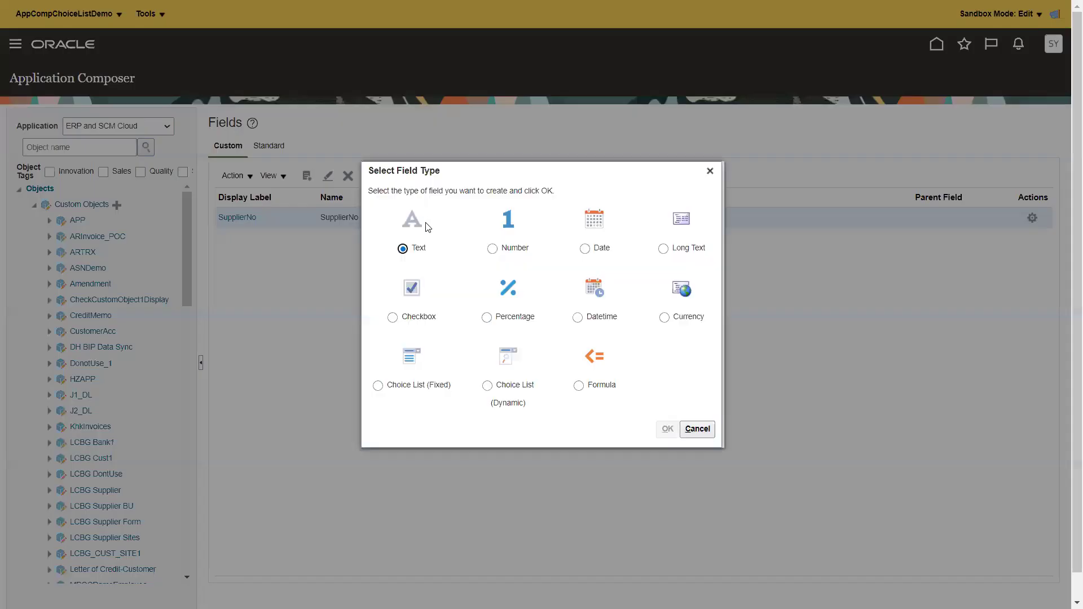
pyautogui.click(493, 249)
pyautogui.click(418, 250)
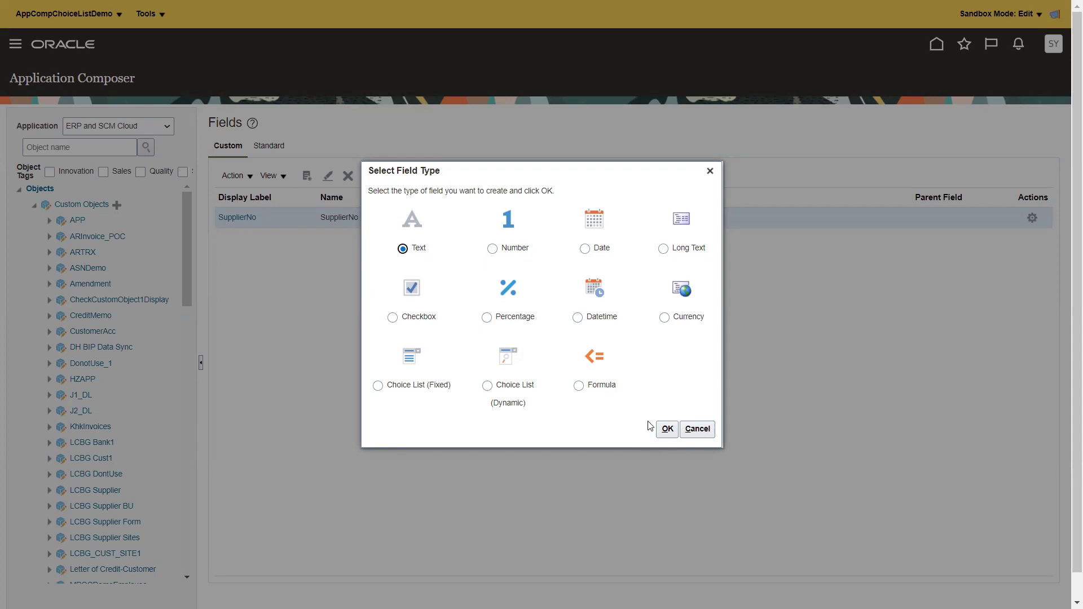
pyautogui.click(667, 430)
pyautogui.write('SupplierName')
pyautogui.press('Tab')
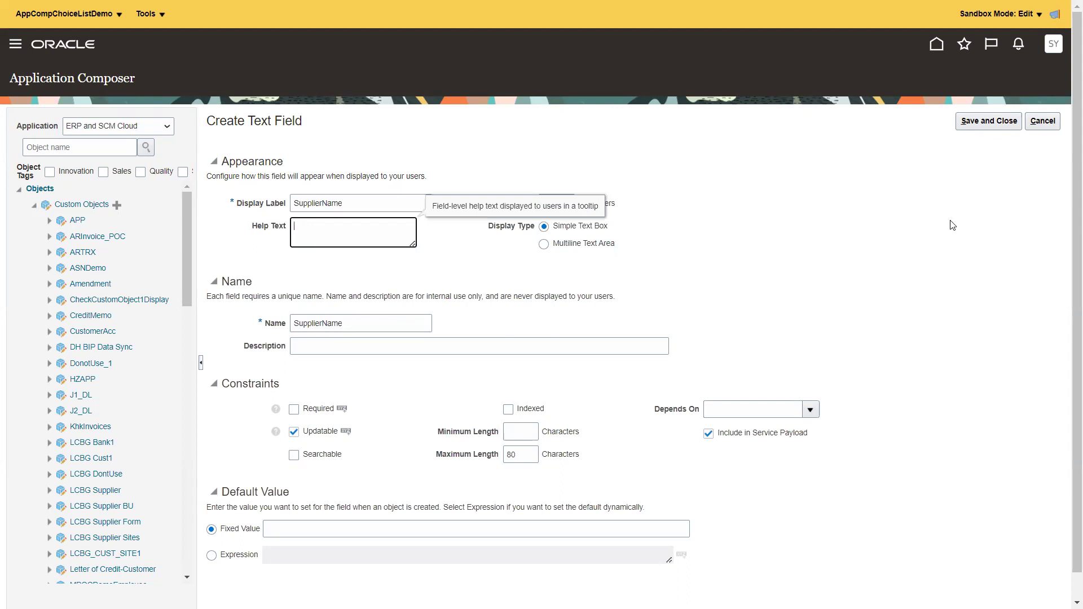
pyautogui.click(980, 122)
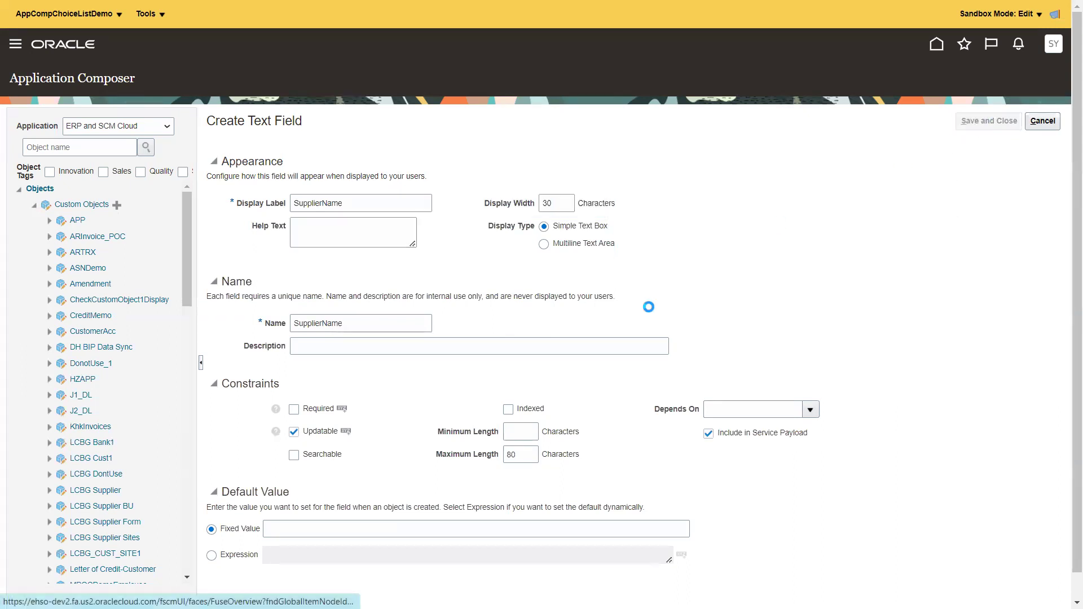
# - Switch to the Excel workbook, copy only SupplierType from the header in cell C3, and return to Application Composer
pyautogui.hotkey('alt', 'Tab')
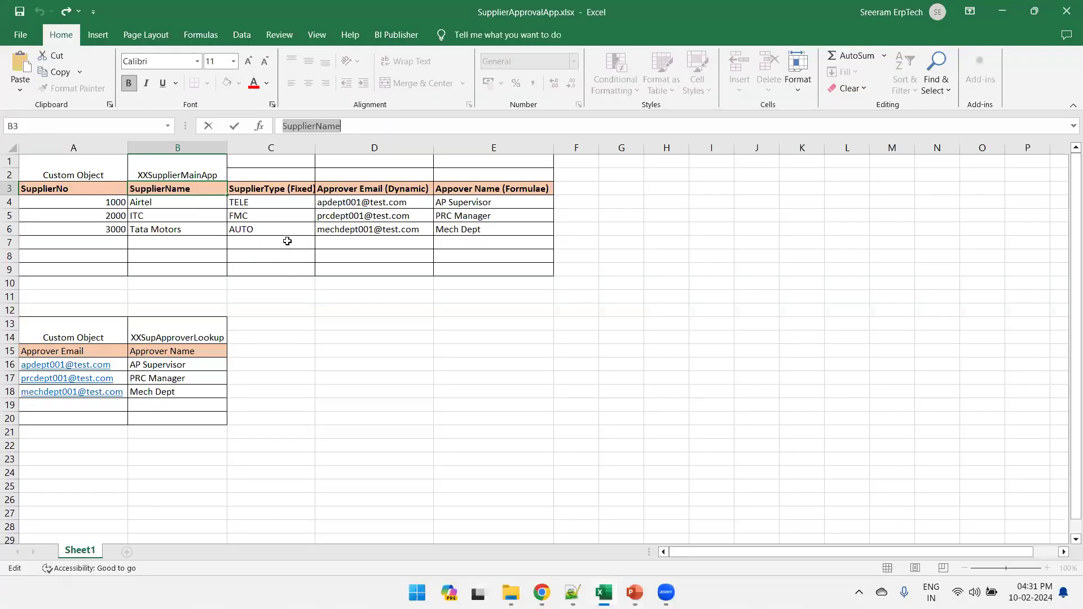
pyautogui.click(272, 191)
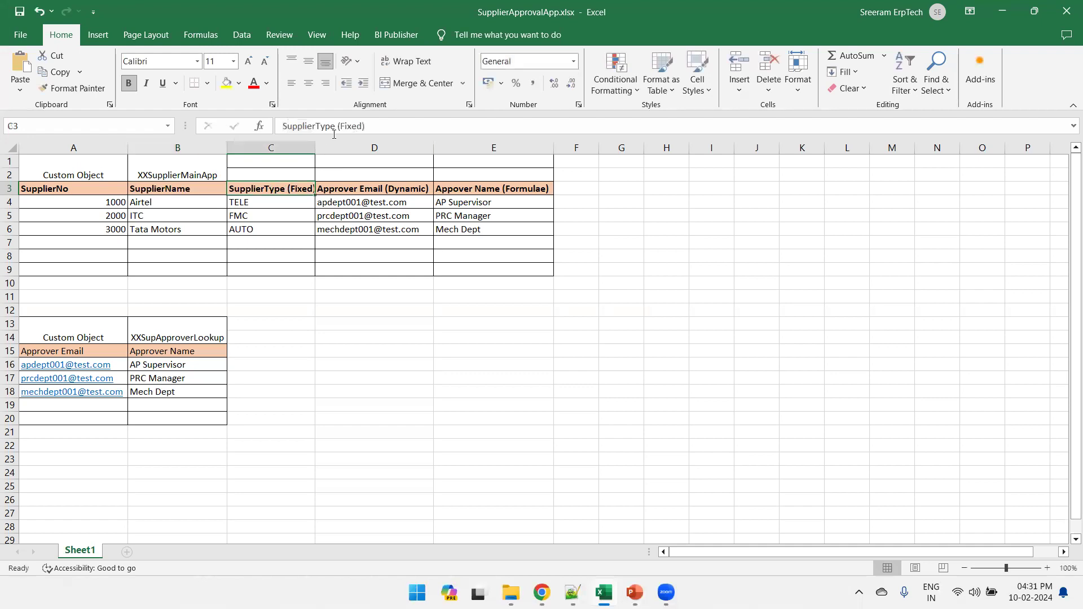
pyautogui.moveTo(337, 129); pyautogui.dragTo(282, 128)
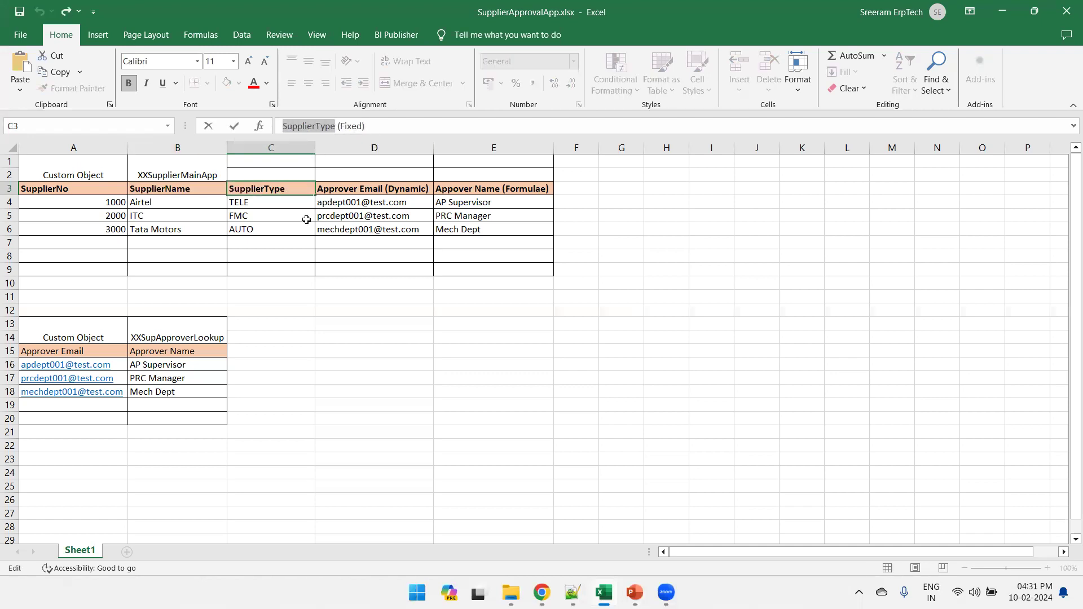
pyautogui.hotkey('alt', 'Tab')
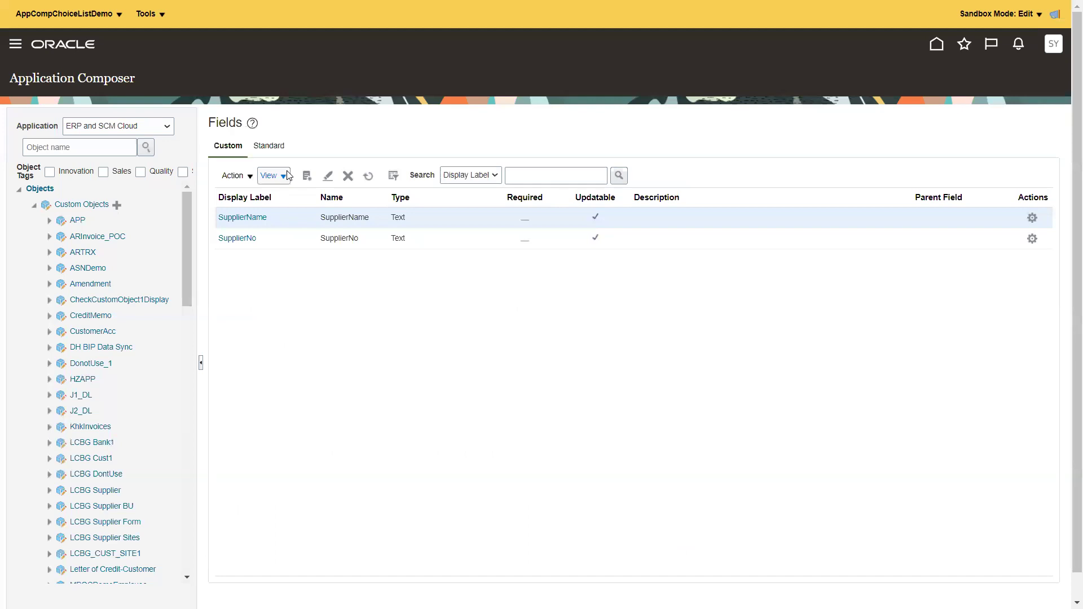
# - Start a new Choice List (Fixed) field for the XXSupplierMainApp object with display label SupplierType
pyautogui.click(308, 177)
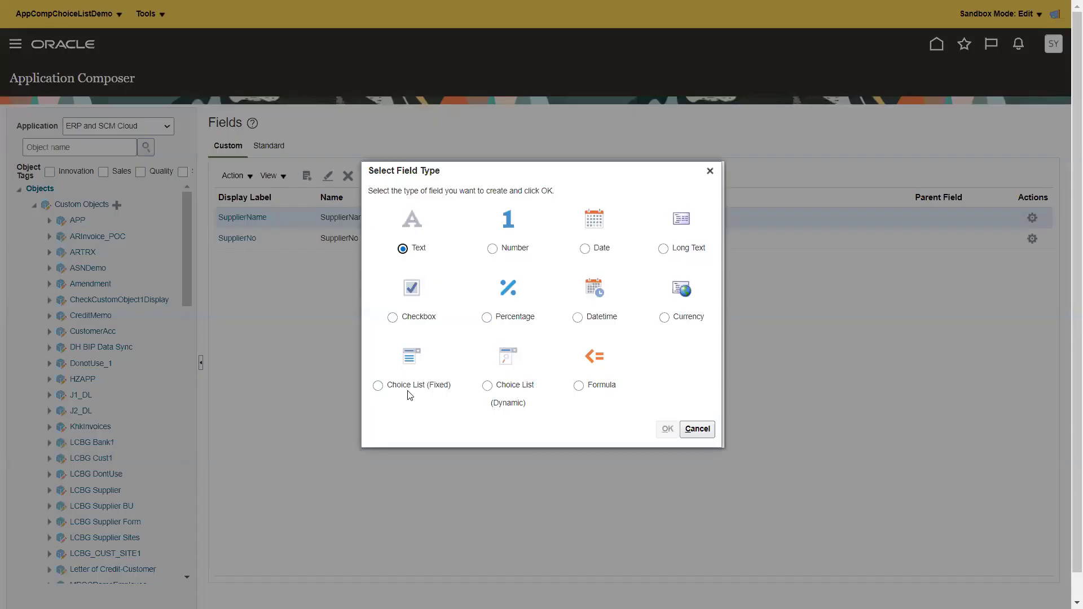
pyautogui.click(389, 390)
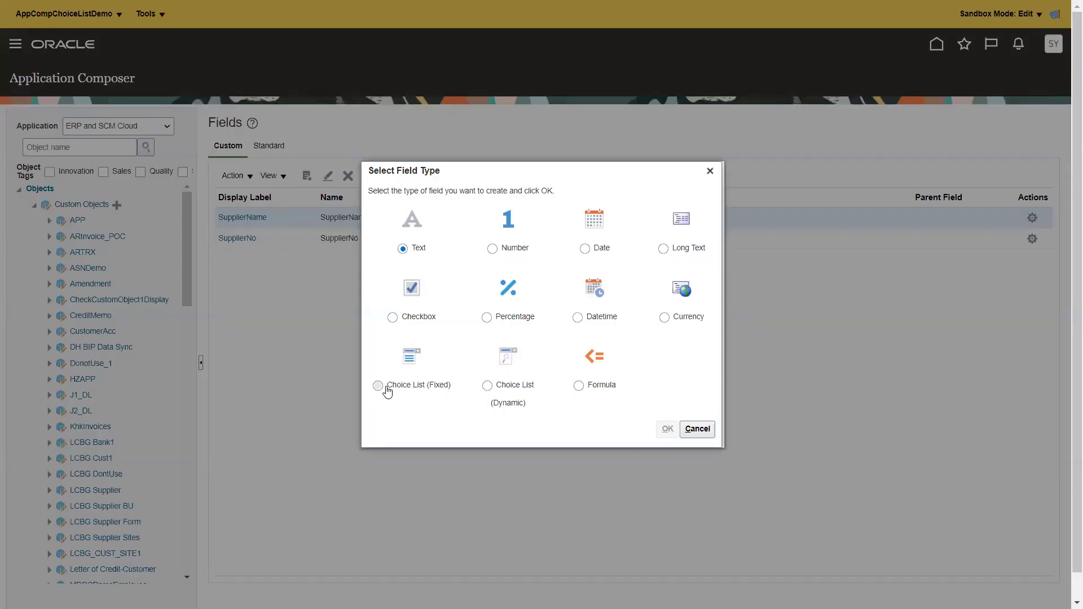
pyautogui.click(665, 430)
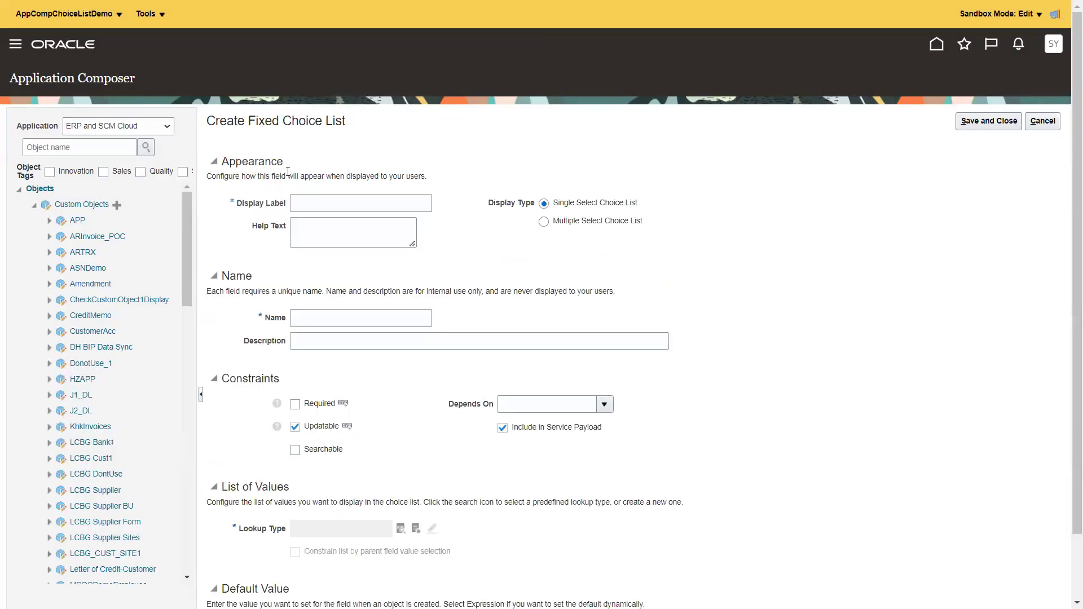
pyautogui.click(315, 200)
pyautogui.write('SupplierType')
pyautogui.press('Tab')
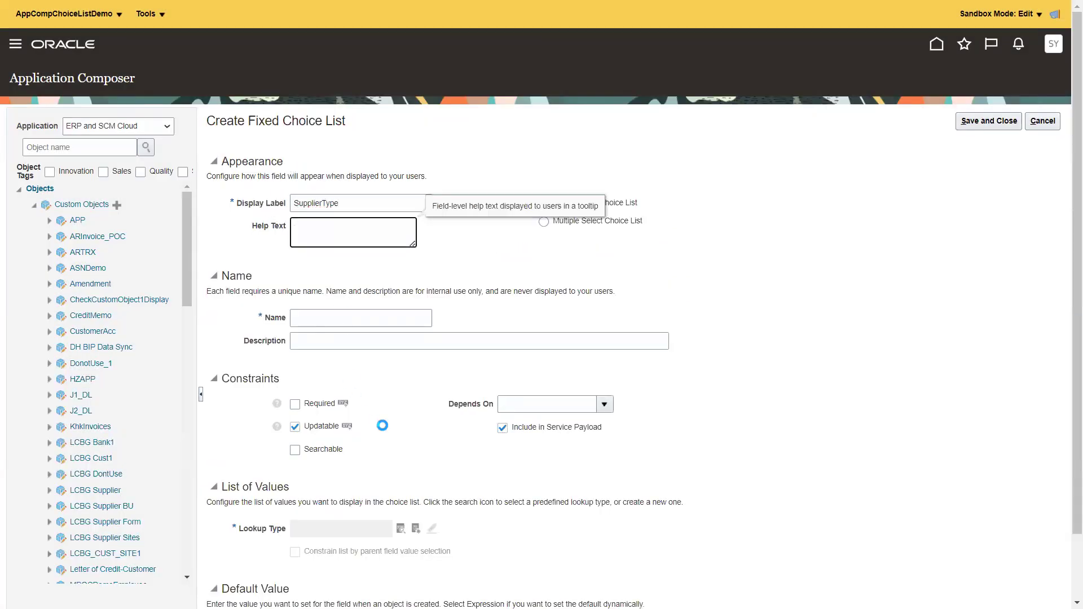
# - Start a new lookup type for the SupplierType field with meaning XXSUPP_TYPE and lookup type XXSupplierType
pyautogui.scroll(-1, 361, 530)
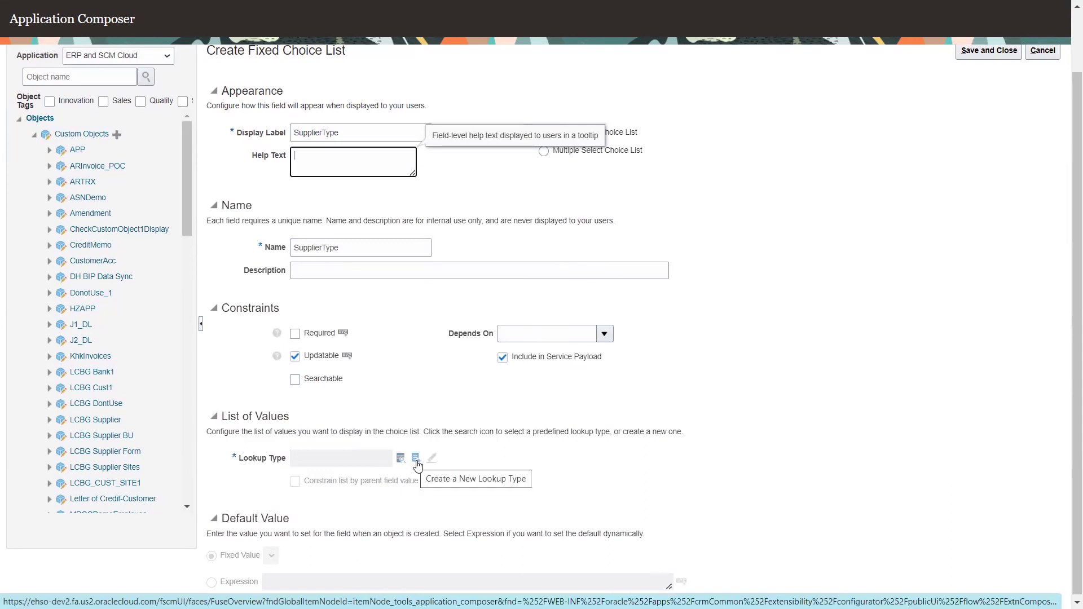
pyautogui.click(417, 458)
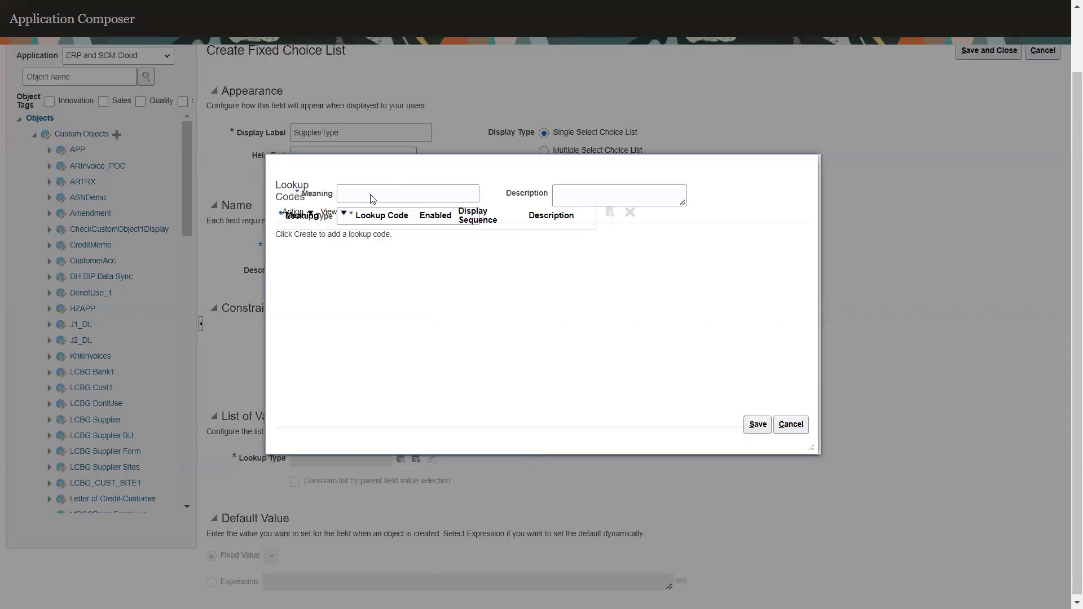
pyautogui.click(380, 197)
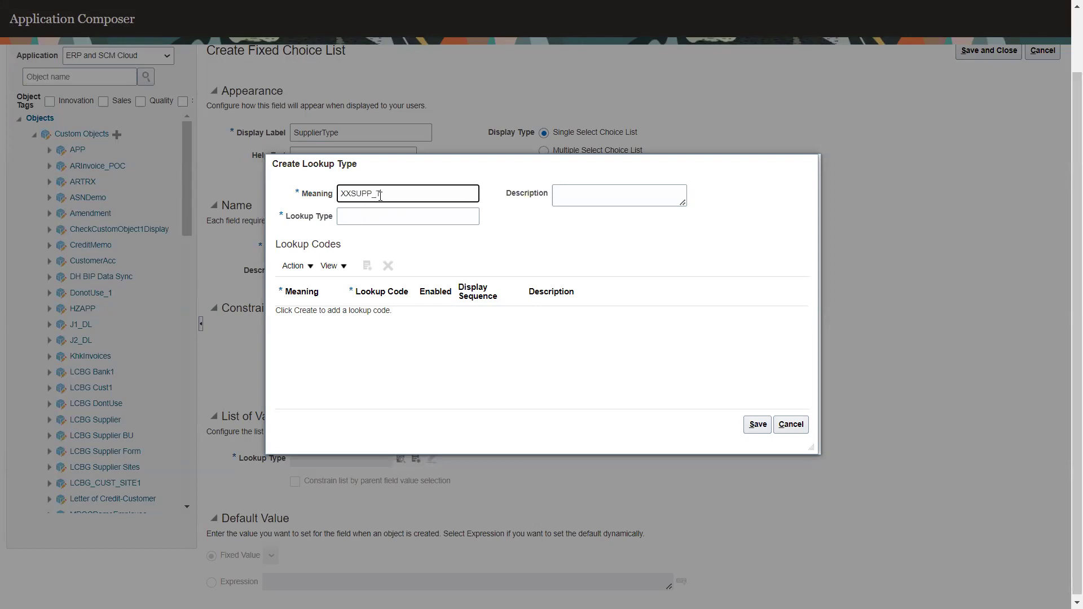
pyautogui.press('Tab')
pyautogui.write('X')
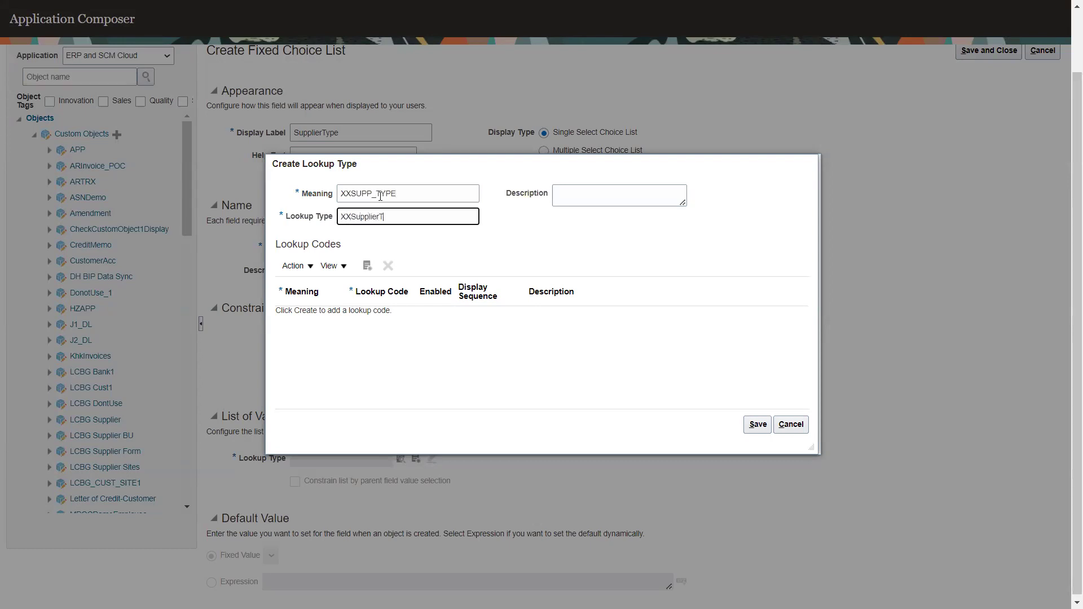
# - Try to add a lookup code with meaning Internal and code INTL to the new lookup type
pyautogui.click(367, 265)
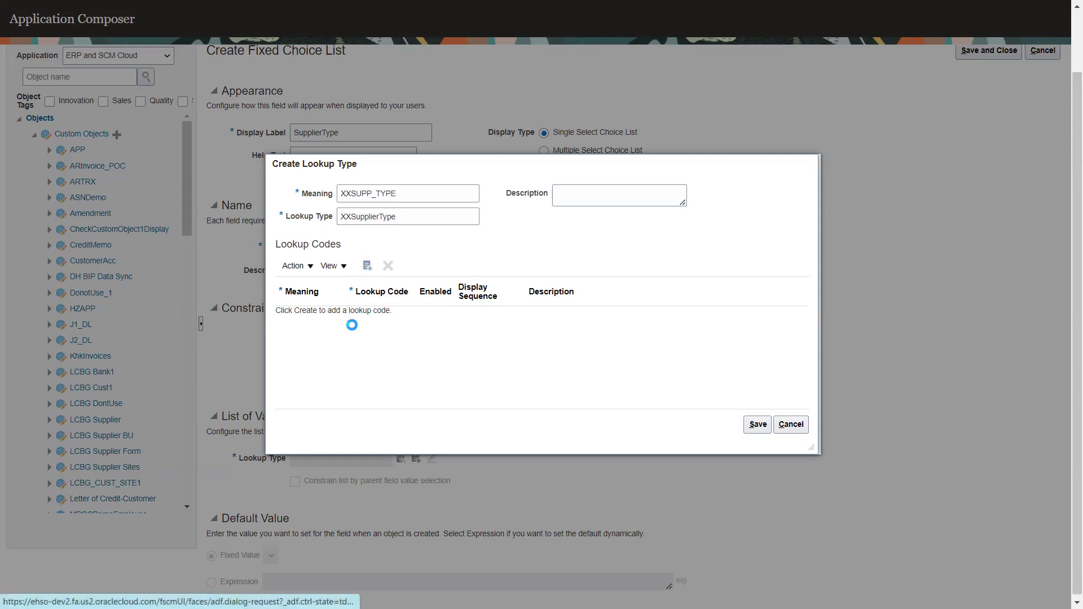
pyautogui.click(336, 319)
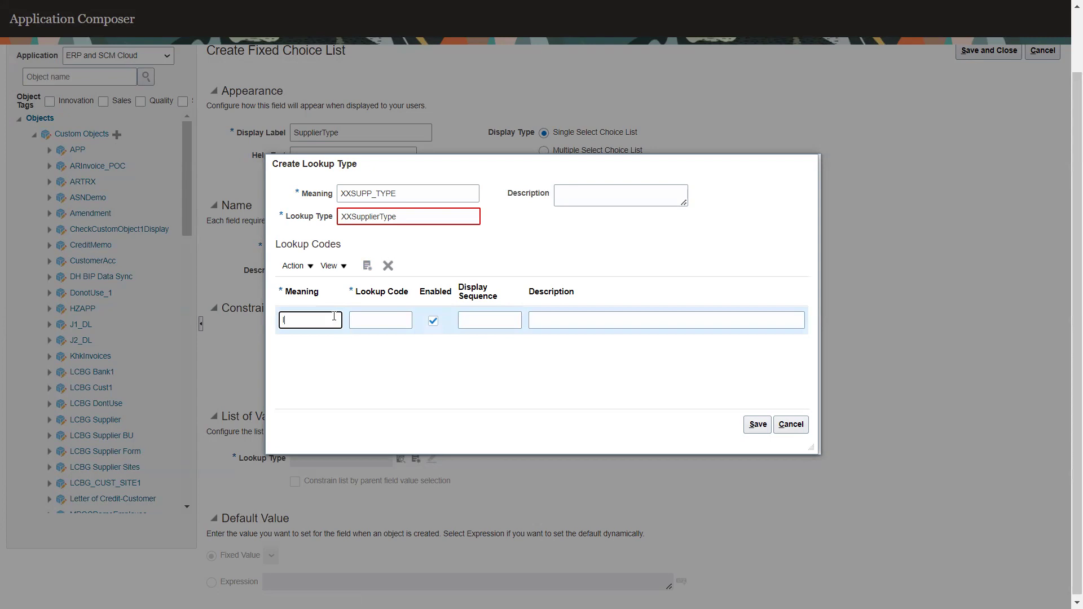
pyautogui.press('Tab')
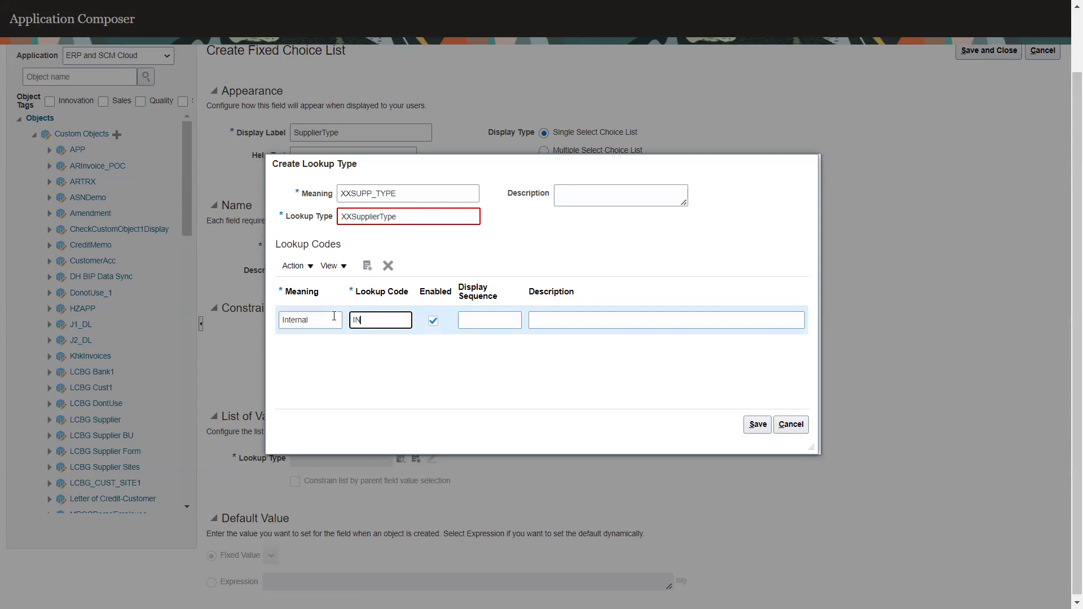
# - Change the lookup type to XXSUPPLIERTYPE and add a lookup code with meaning Internal and code INTL
pyautogui.doubleClick(358, 218)
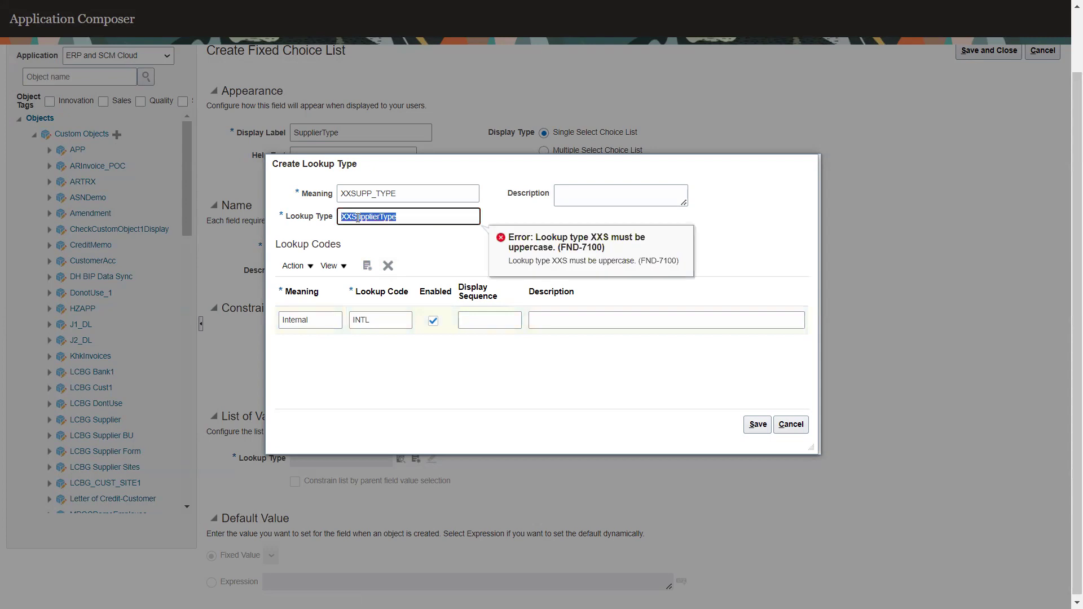
pyautogui.write('XXSUPPLIERTYPE')
pyautogui.click(368, 265)
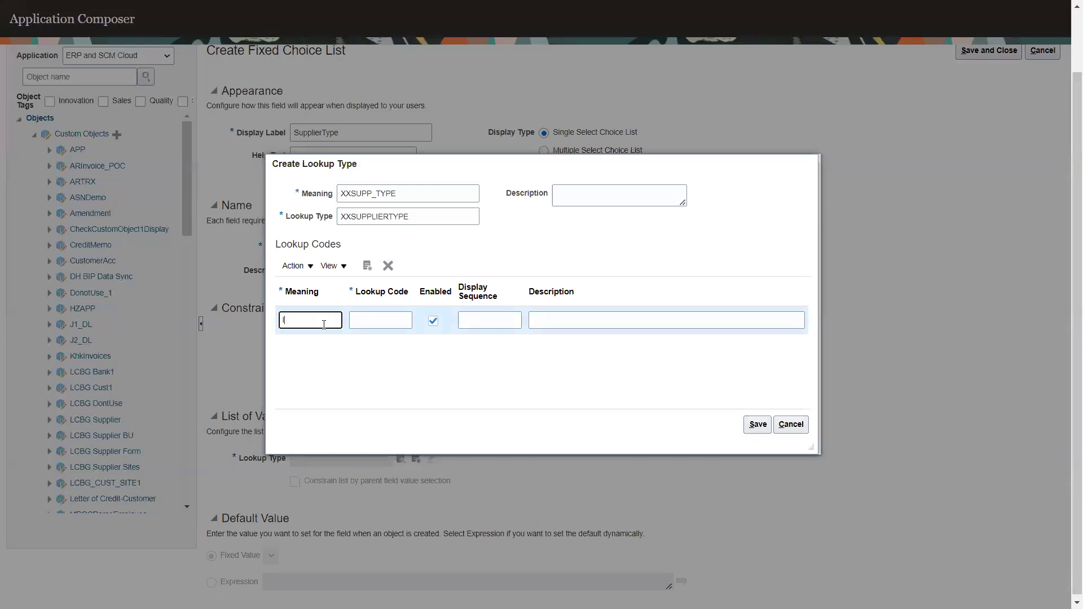
pyautogui.press('Tab')
pyautogui.write('IN')
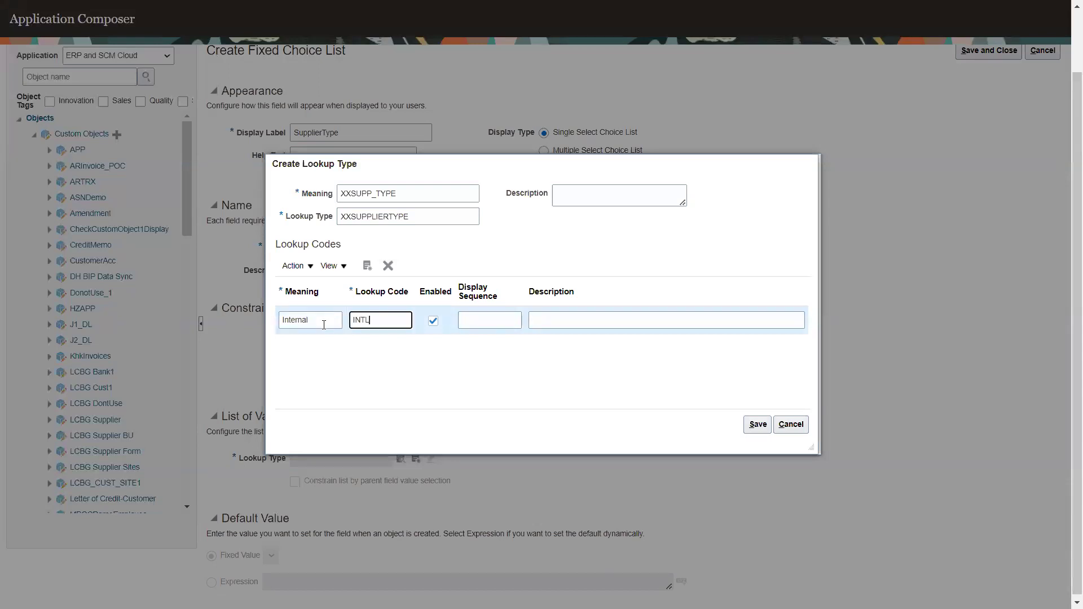
# - Add a second lookup code with meaning External and code EXT, and save the lookup type
pyautogui.click(367, 266)
pyautogui.click(328, 321)
pyautogui.press('Tab')
pyautogui.write('EX')
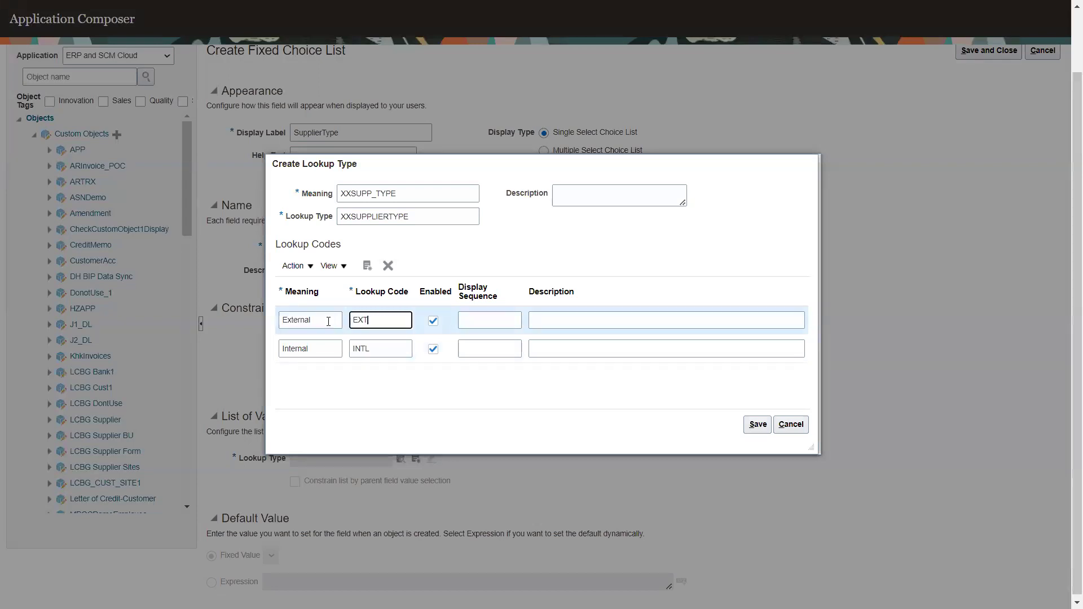
pyautogui.click(756, 424)
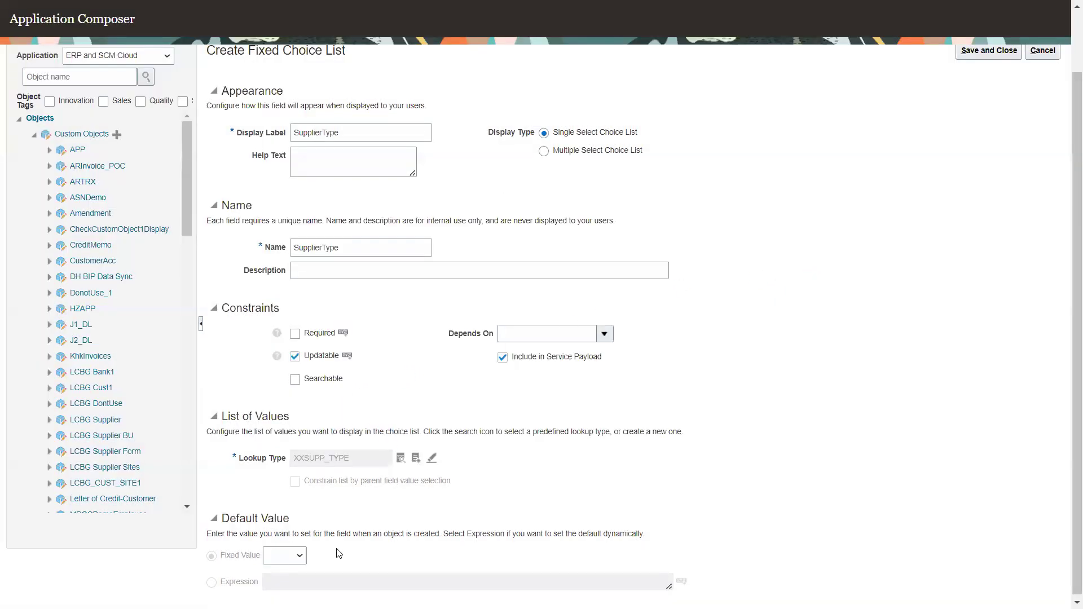
# - Set the SupplierType field's fixed default value to Internal, and save the field
pyautogui.click(288, 555)
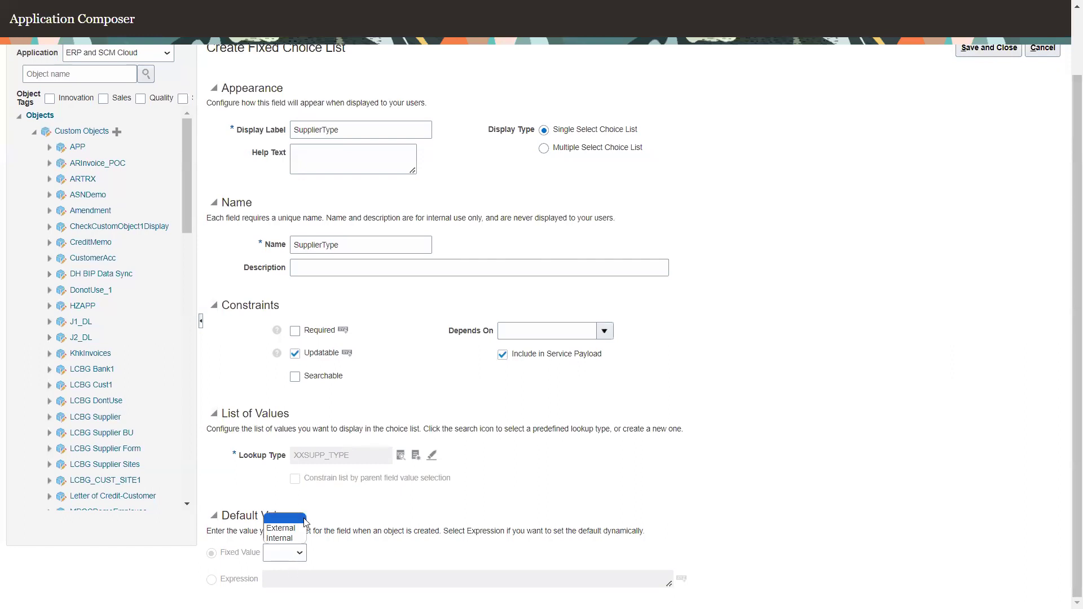
pyautogui.click(291, 538)
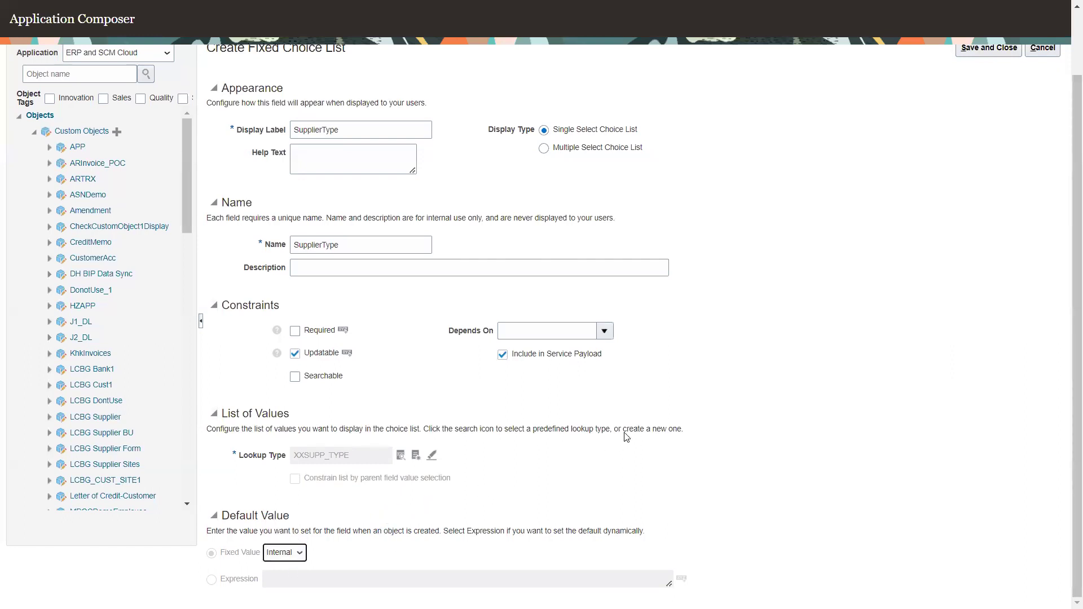
pyautogui.scroll(3, 963, 265)
pyautogui.click(989, 121)
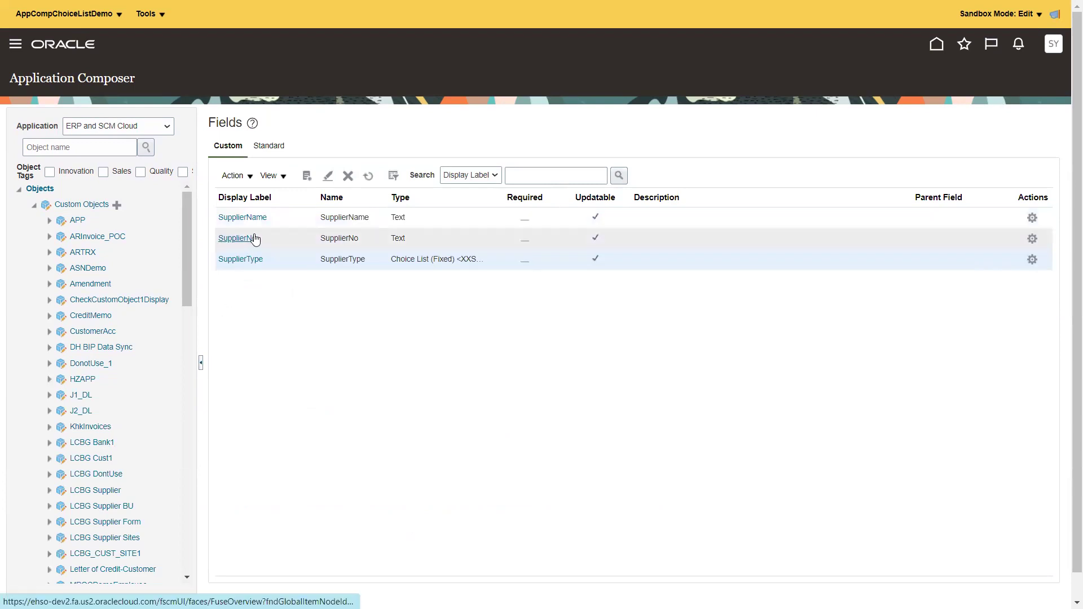
# - Create the default application pages for the XXSupplierMainApp object
pyautogui.scroll(-1, 178, 333)
pyautogui.scroll(-8, 175, 344)
pyautogui.scroll(-3, 172, 361)
pyautogui.scroll(3, 171, 361)
pyautogui.click(97, 421)
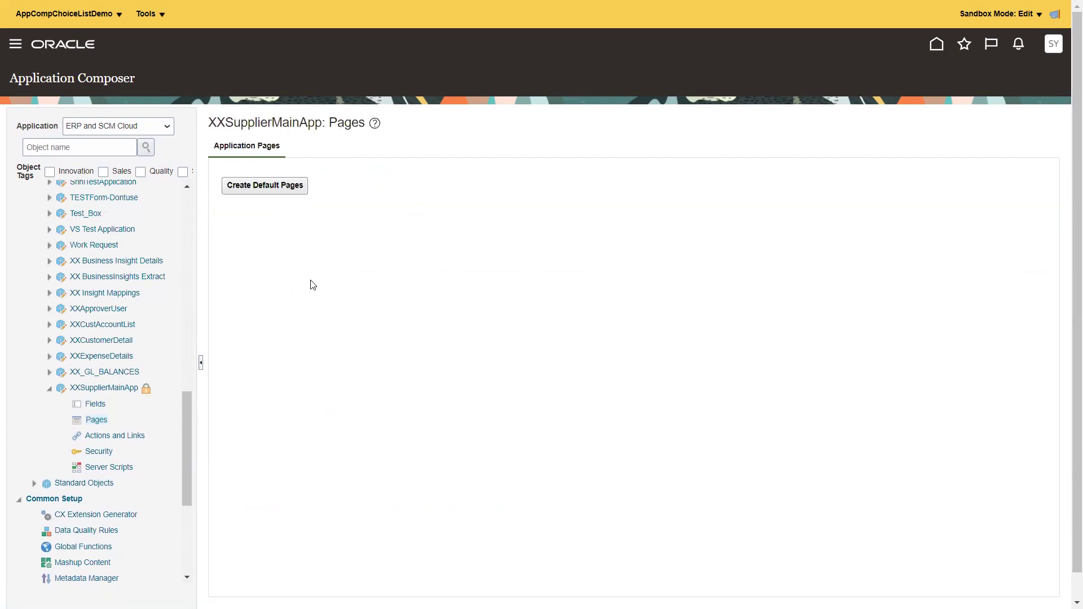
pyautogui.click(266, 190)
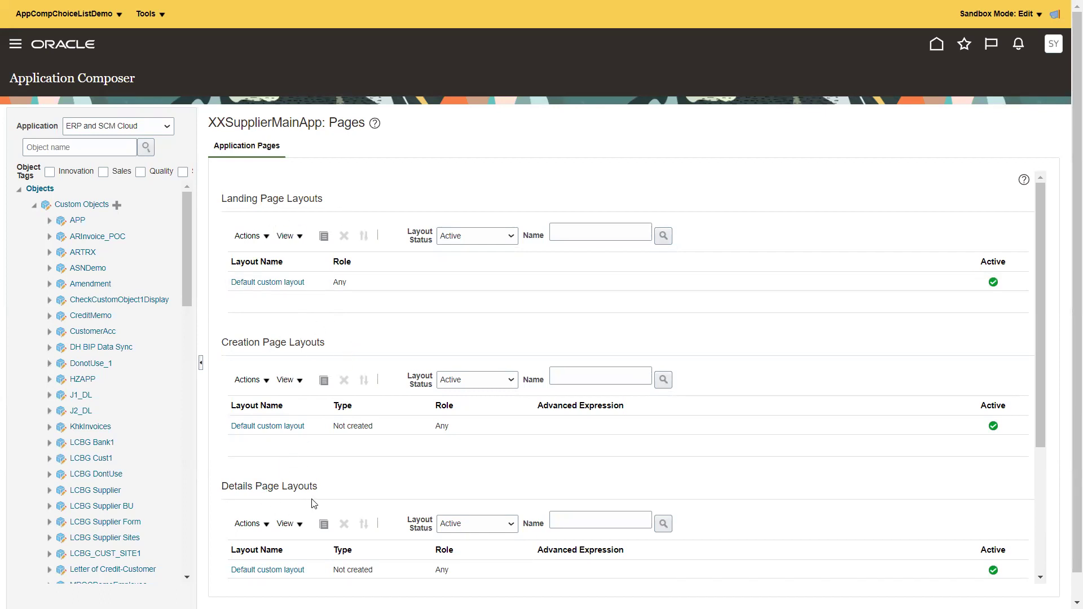
# - Add SupplierName, SupplierNo and SupplierType to the summary table of the default landing page layout
pyautogui.click(276, 284)
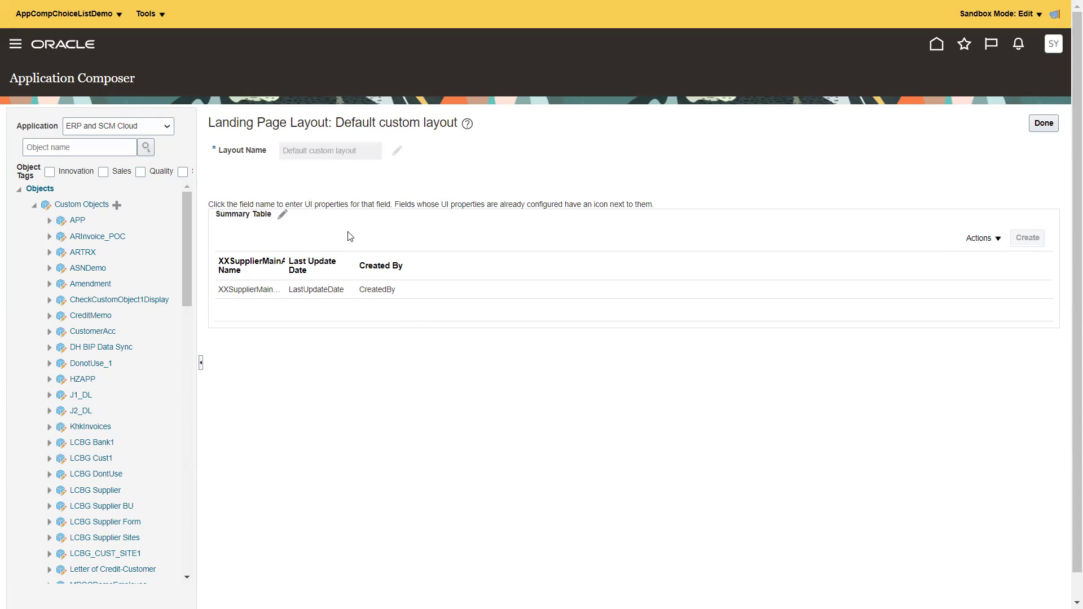
pyautogui.click(283, 218)
pyautogui.doubleClick(274, 315)
pyautogui.doubleClick(273, 316)
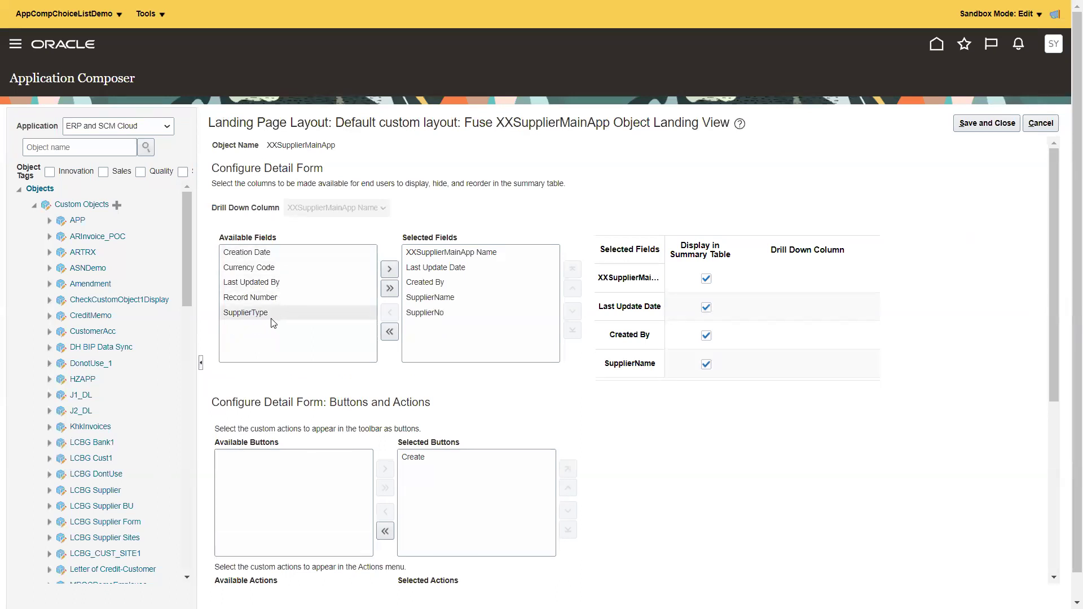
pyautogui.doubleClick(272, 318)
# - Remove Last Update Date and Created By from the landing page summary table, then save and finish the layout
pyautogui.doubleClick(432, 268)
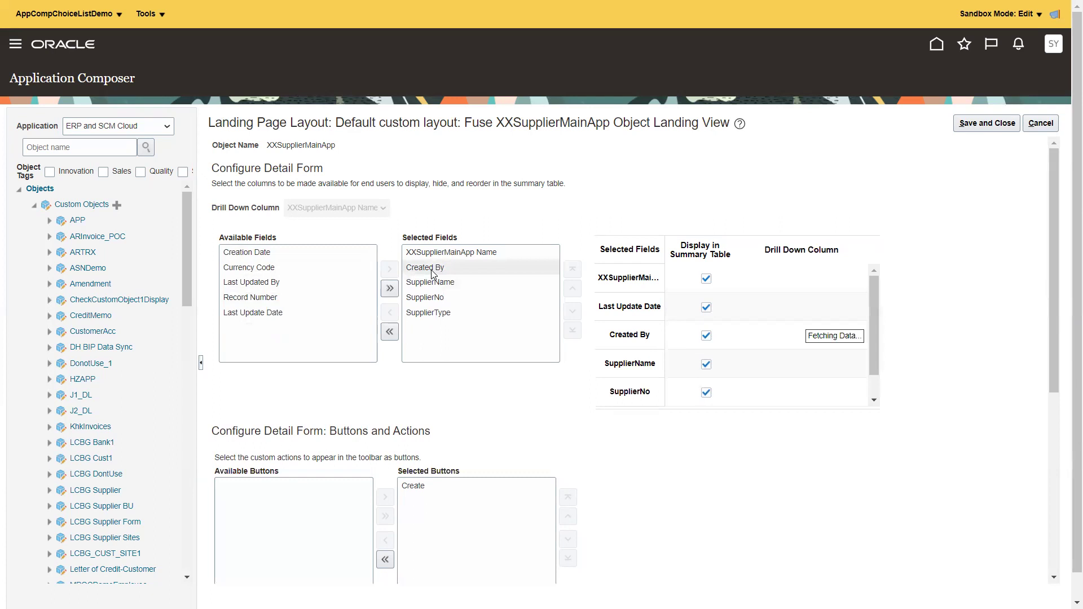
pyautogui.doubleClick(463, 270)
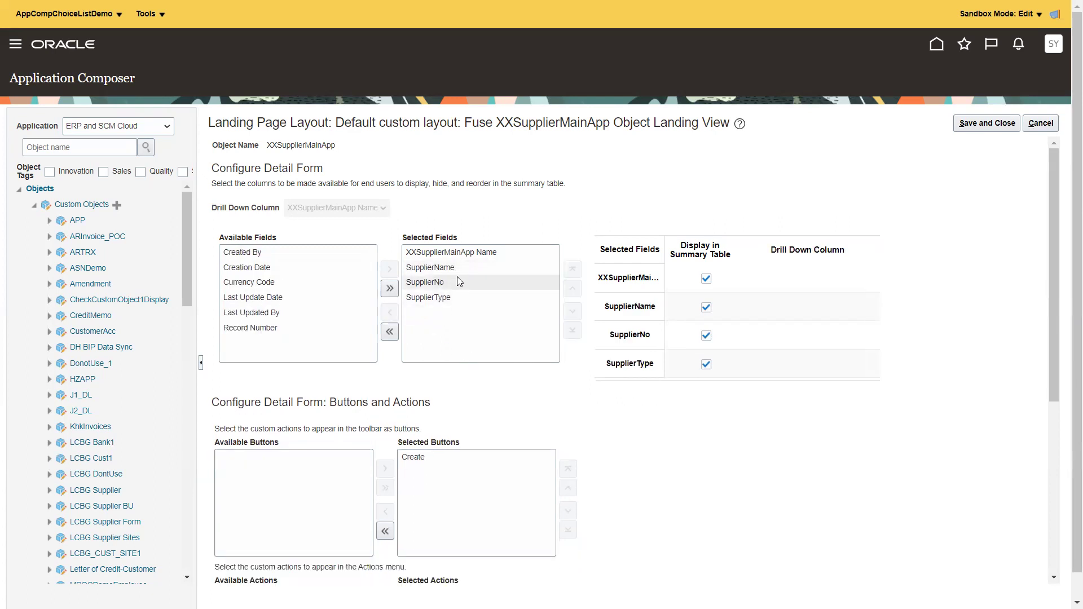
pyautogui.click(988, 122)
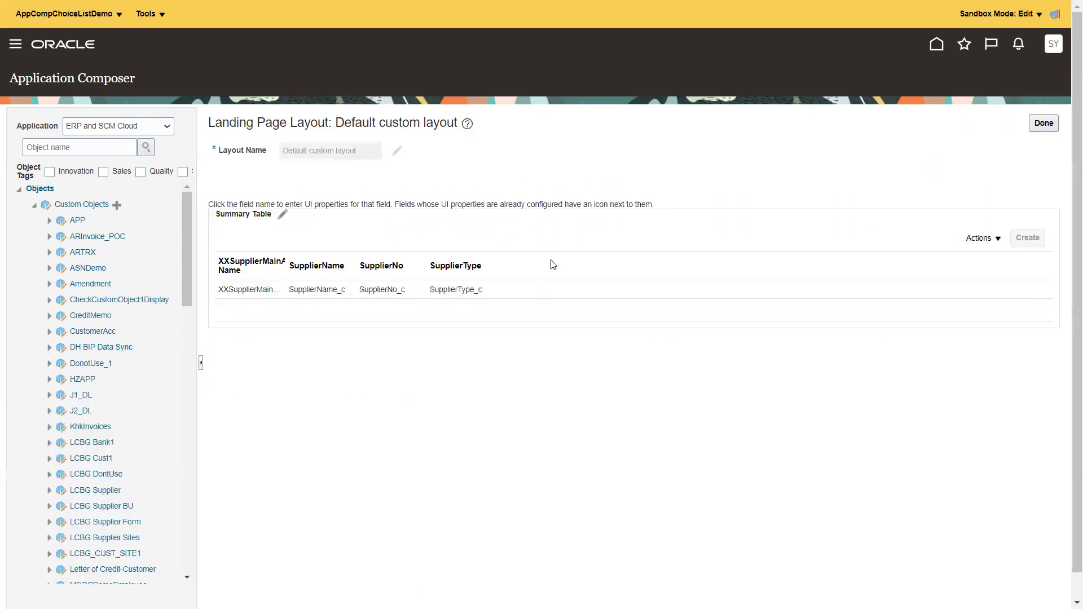
pyautogui.click(1041, 130)
# - Add SupplierNo, SupplierType and SupplierName to the detail form of the default creation page layout
pyautogui.click(254, 412)
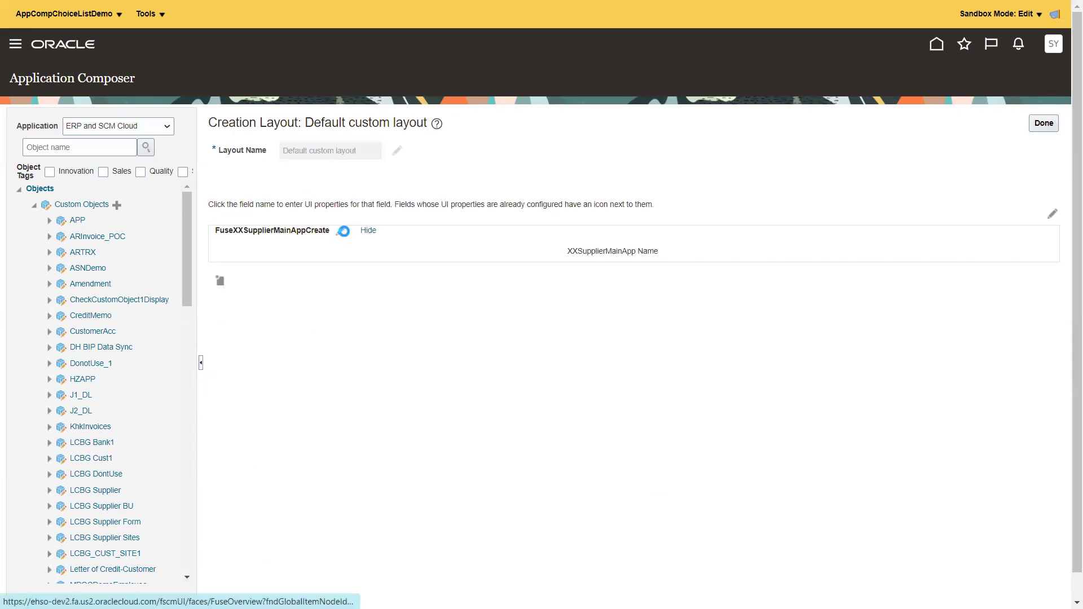
pyautogui.click(345, 234)
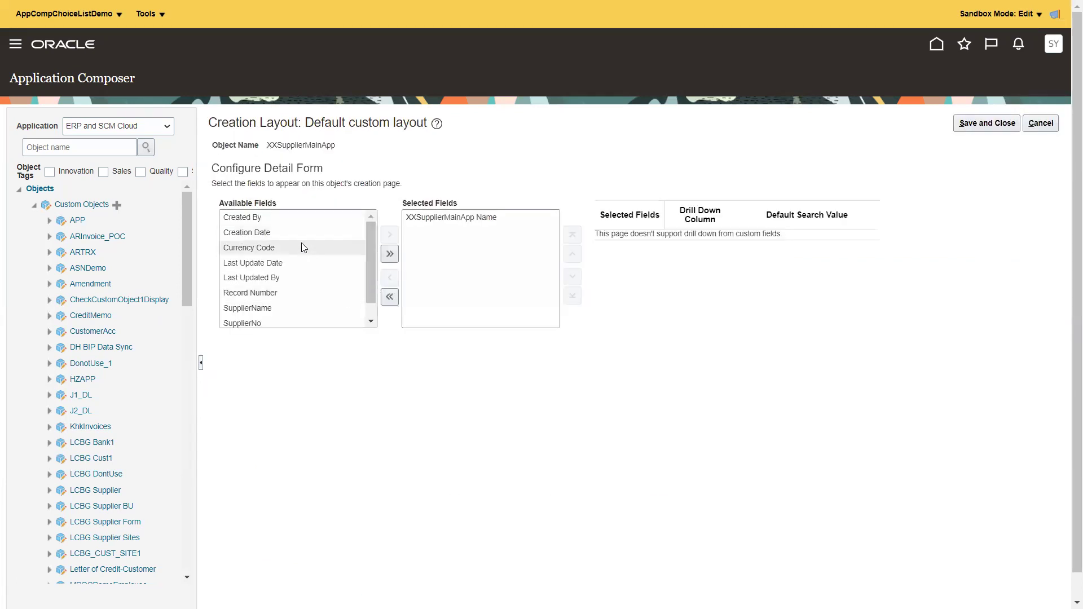
pyautogui.scroll(-1, 285, 280)
pyautogui.click(280, 289)
pyautogui.doubleClick(270, 303)
pyautogui.doubleClick(268, 321)
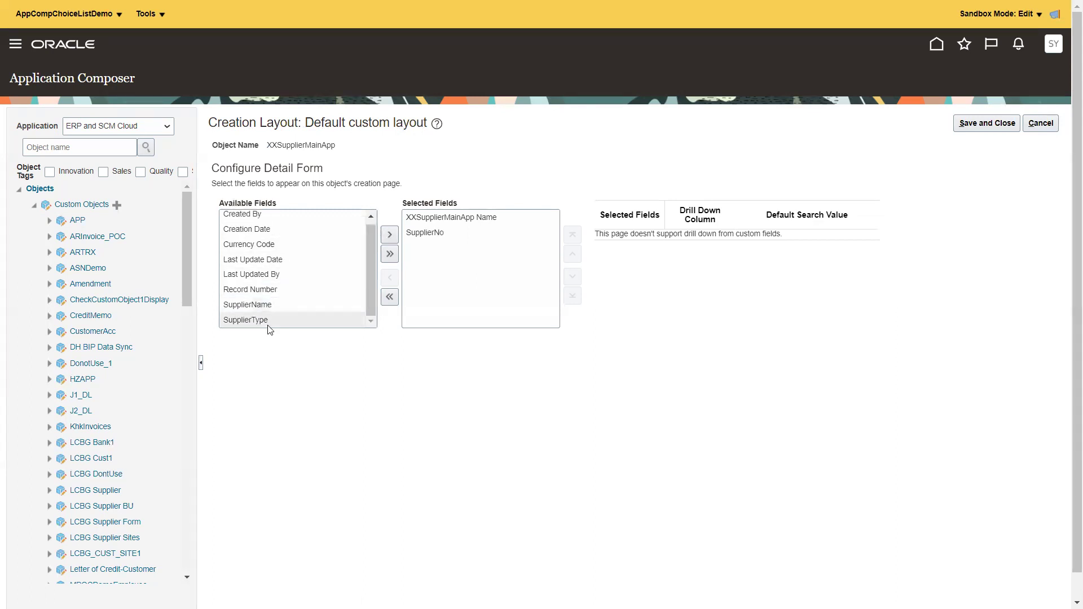
pyautogui.doubleClick(273, 310)
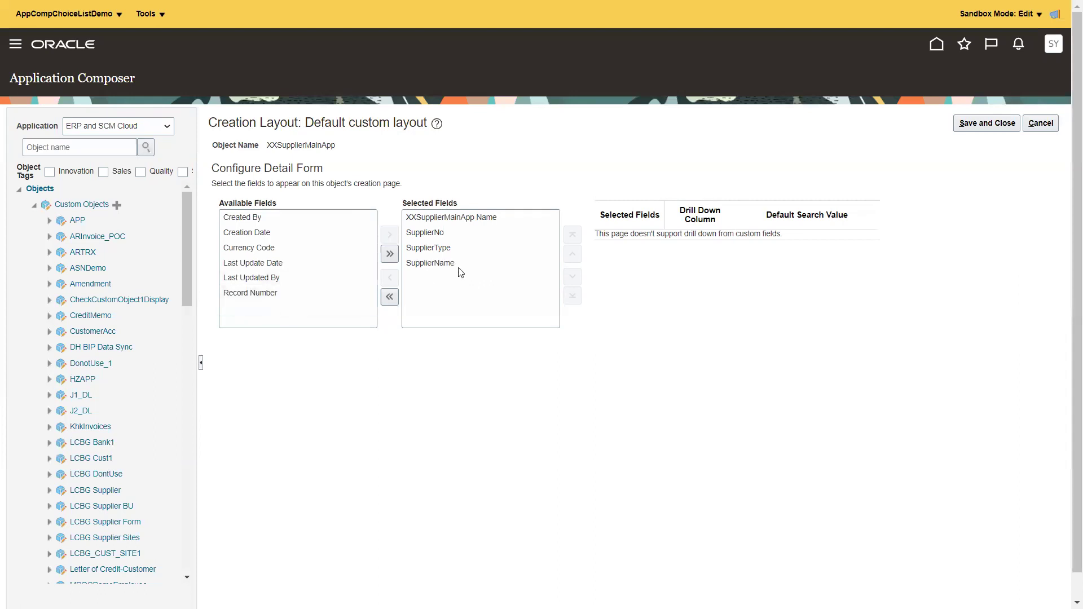
# - Reorder SupplierName between SupplierNo and SupplierType in the creation layout's selected fields, then save and finish the layout
pyautogui.click(484, 260)
pyautogui.click(572, 255)
pyautogui.click(572, 254)
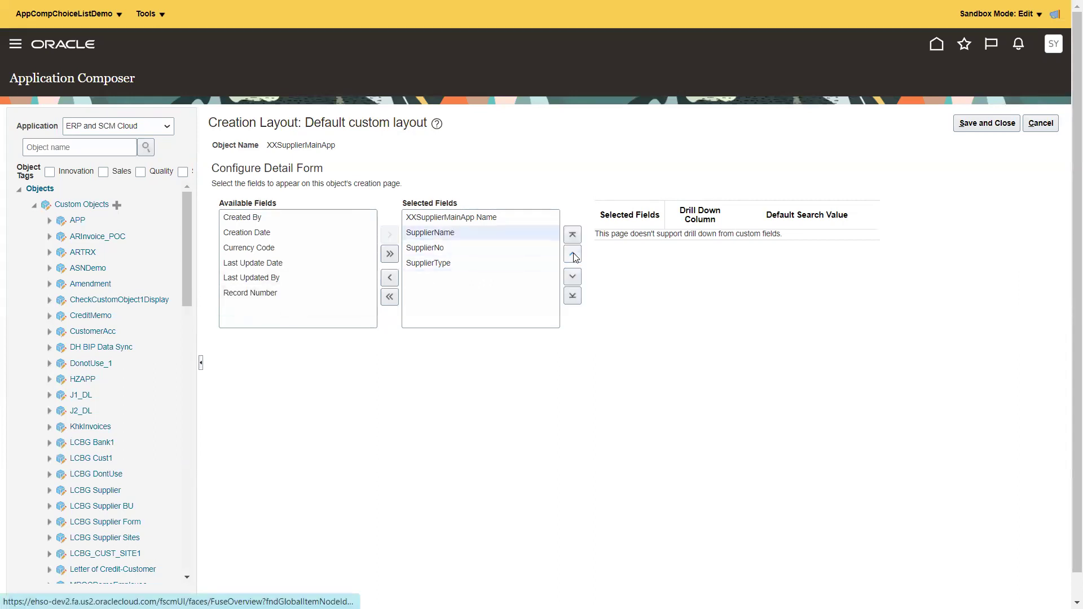
pyautogui.click(572, 276)
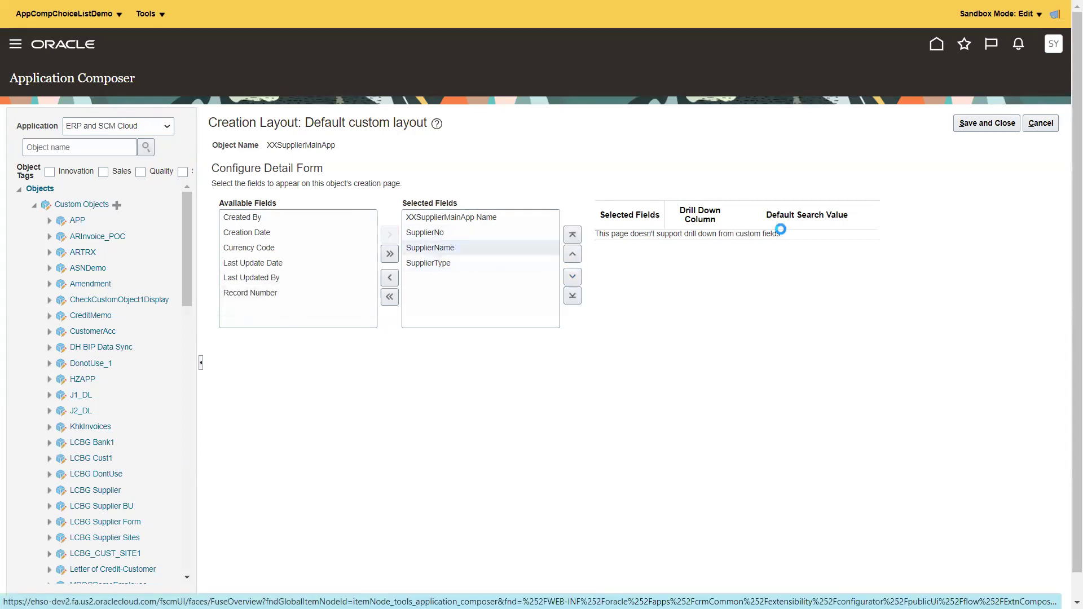
pyautogui.click(988, 123)
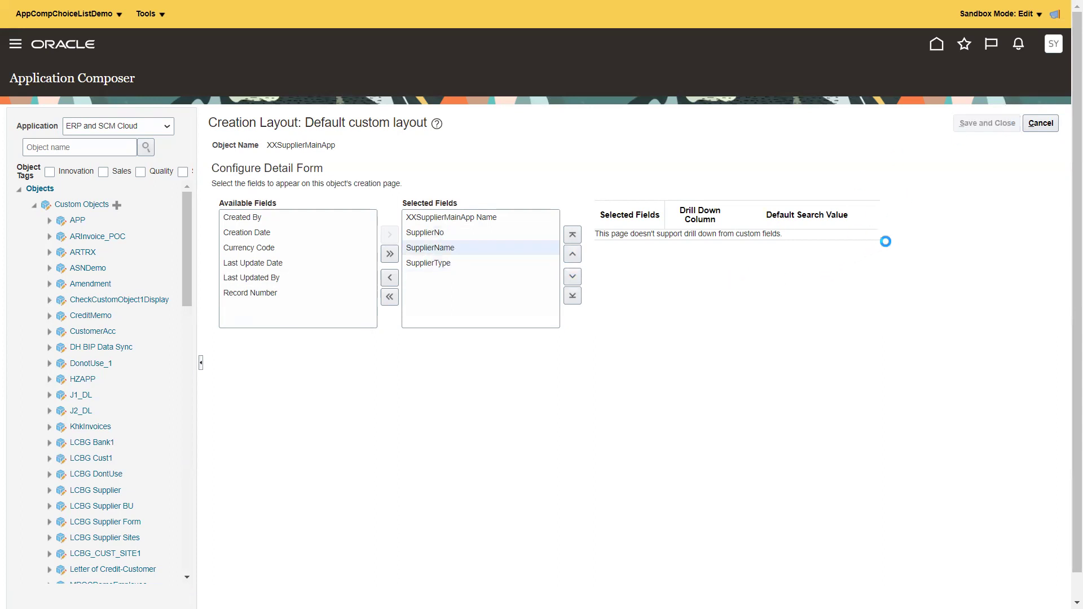
pyautogui.click(1044, 123)
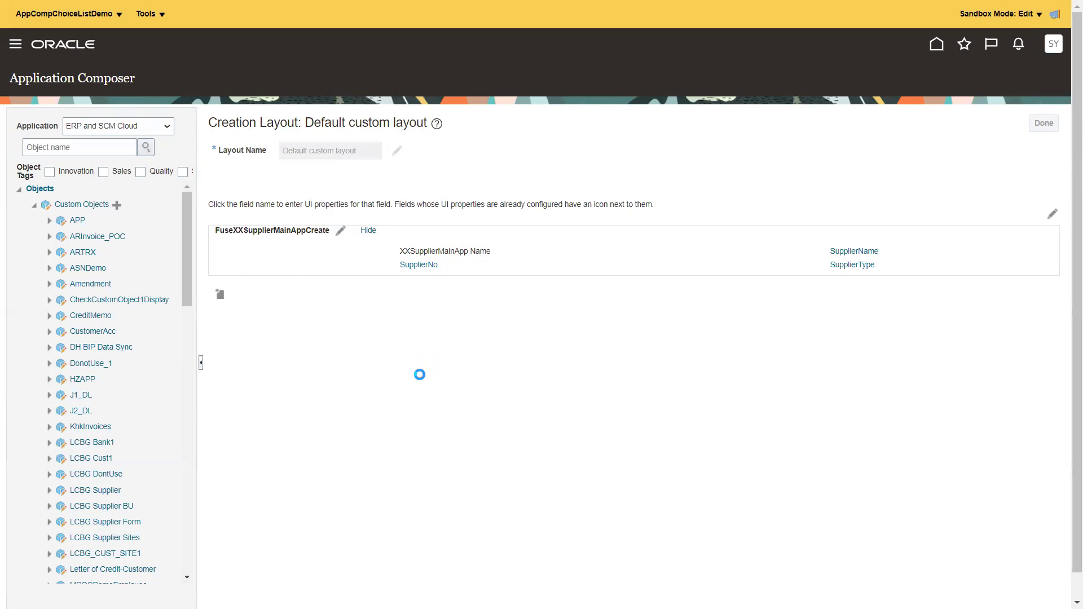
# - Remove Created By, Last Update Date and Last Updated By from the Summary subtab of the default details page layout
pyautogui.scroll(-3, 277, 423)
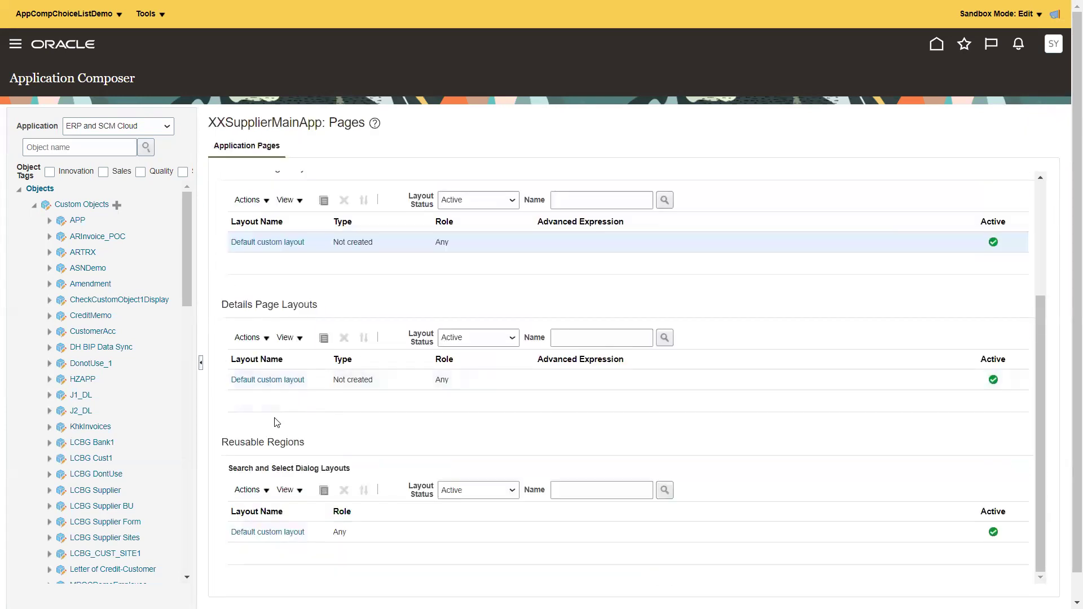
pyautogui.click(263, 379)
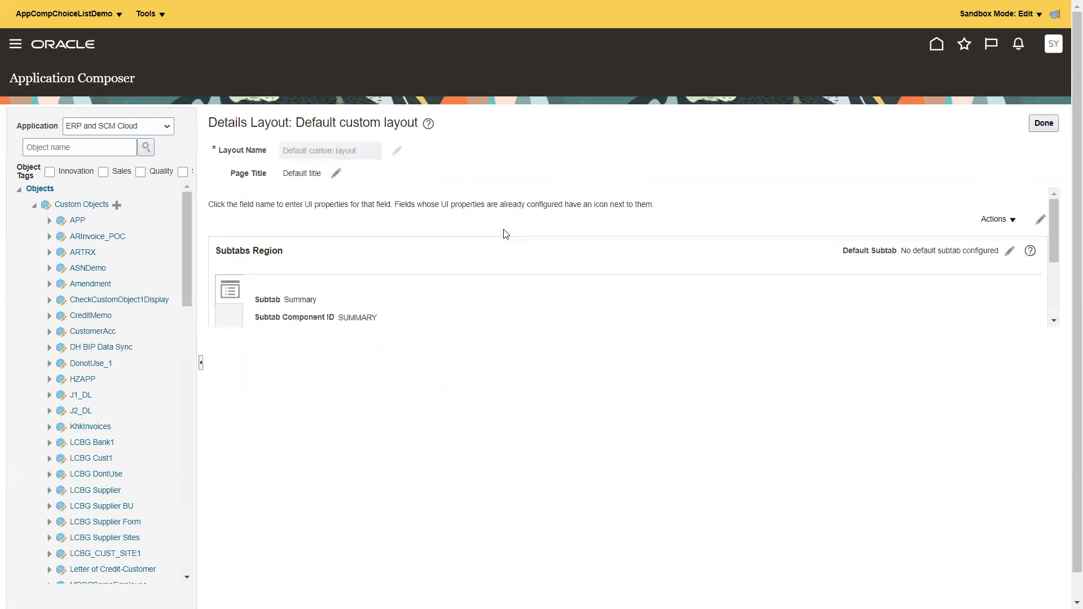
pyautogui.click(367, 344)
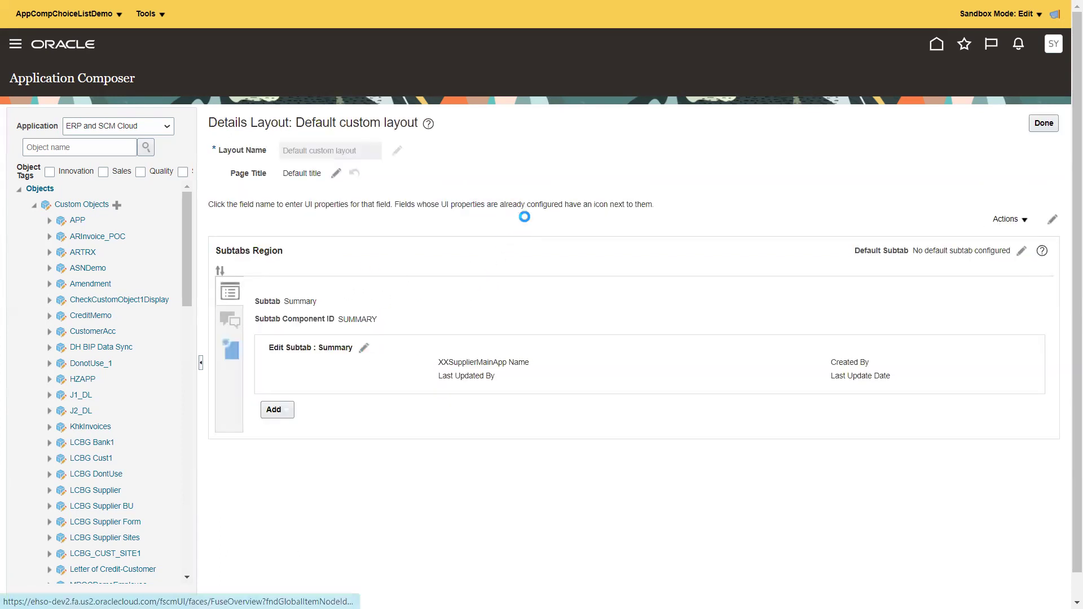
pyautogui.click(460, 245)
pyautogui.doubleClick(460, 246)
pyautogui.doubleClick(461, 249)
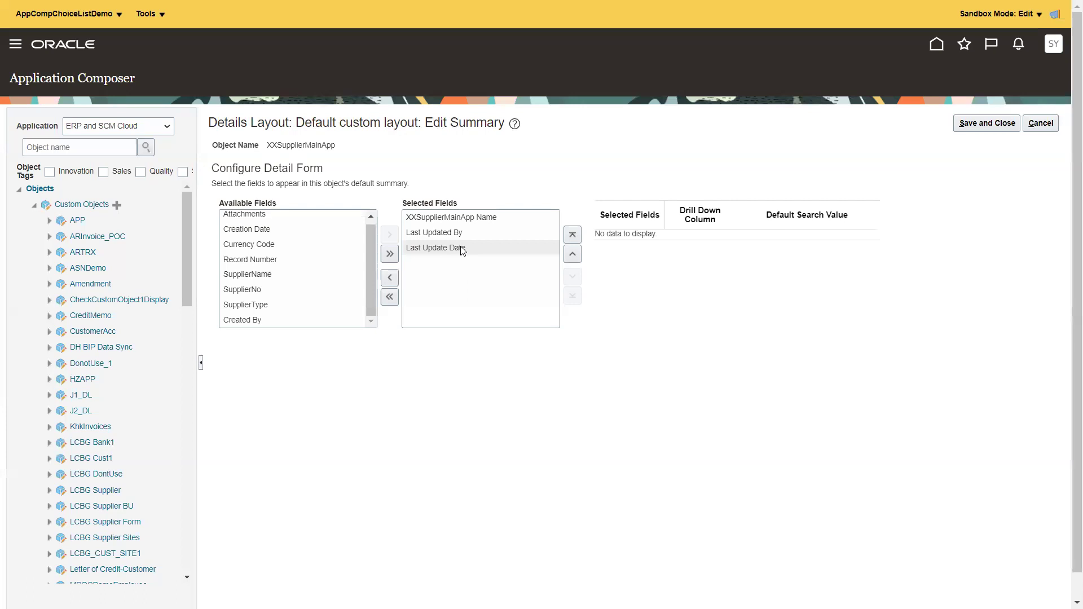
pyautogui.doubleClick(462, 234)
# - Add SupplierNo, SupplierName and SupplierType to the details layout's summary form, then save and finish the layout
pyautogui.doubleClick(278, 259)
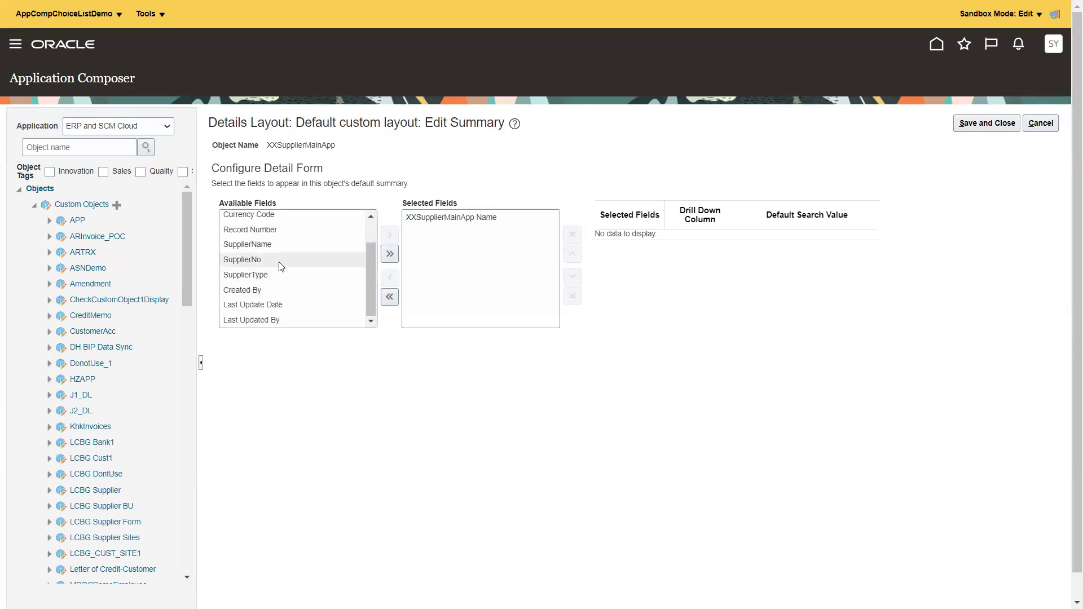
pyautogui.doubleClick(273, 259)
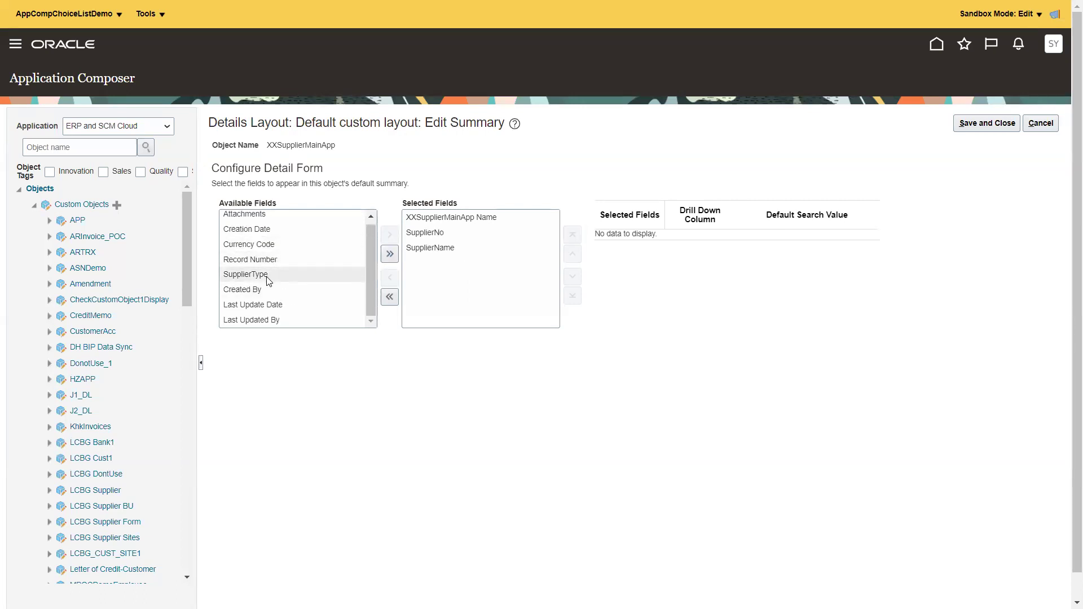
pyautogui.doubleClick(268, 272)
pyautogui.click(1004, 127)
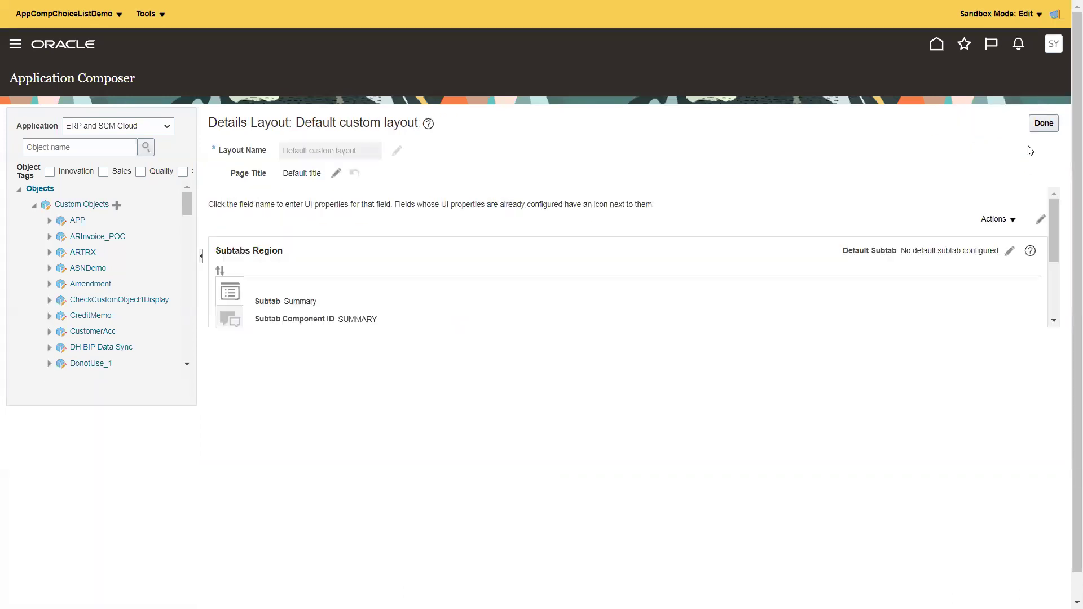
pyautogui.click(1051, 124)
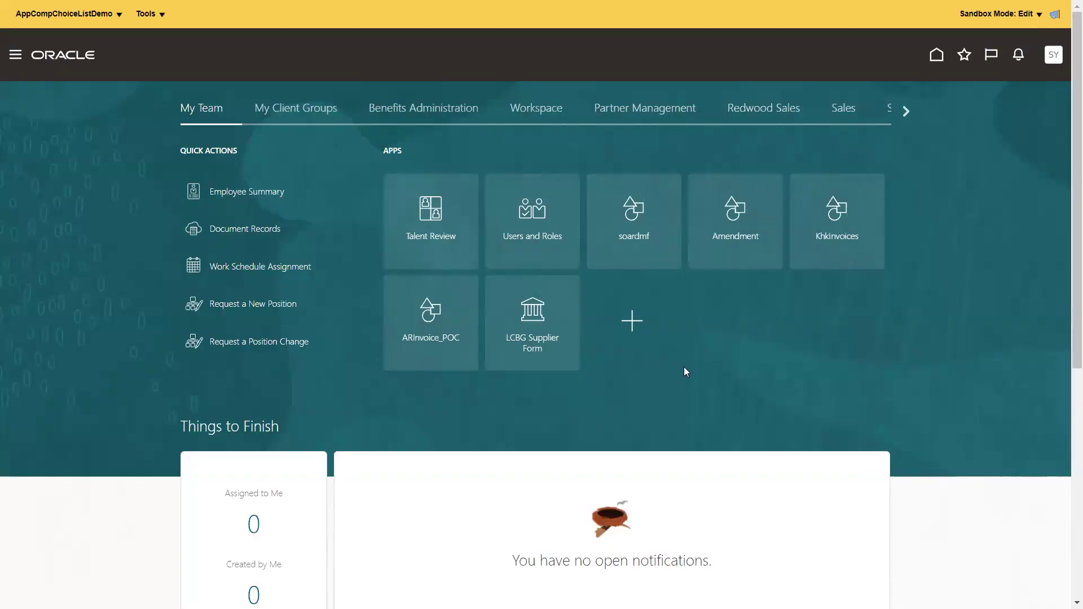
# - Open the XXSupplierMainApp application from the Others group on the home page
pyautogui.scroll(-5, 911, 112)
pyautogui.scroll(5, 911, 111)
pyautogui.click(906, 112)
pyautogui.click(905, 112)
pyautogui.click(905, 112)
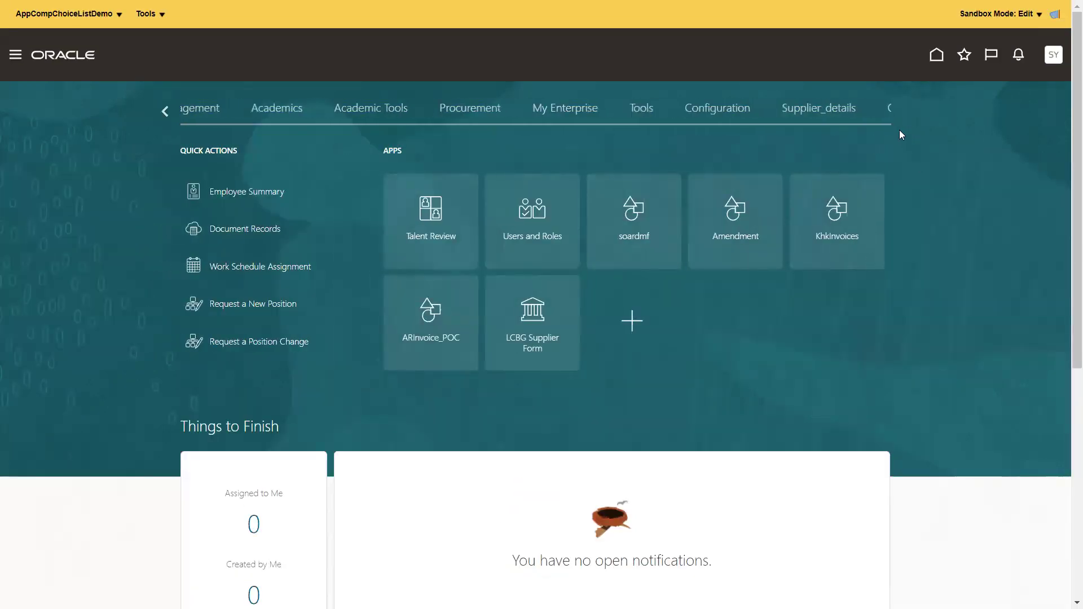
pyautogui.click(752, 115)
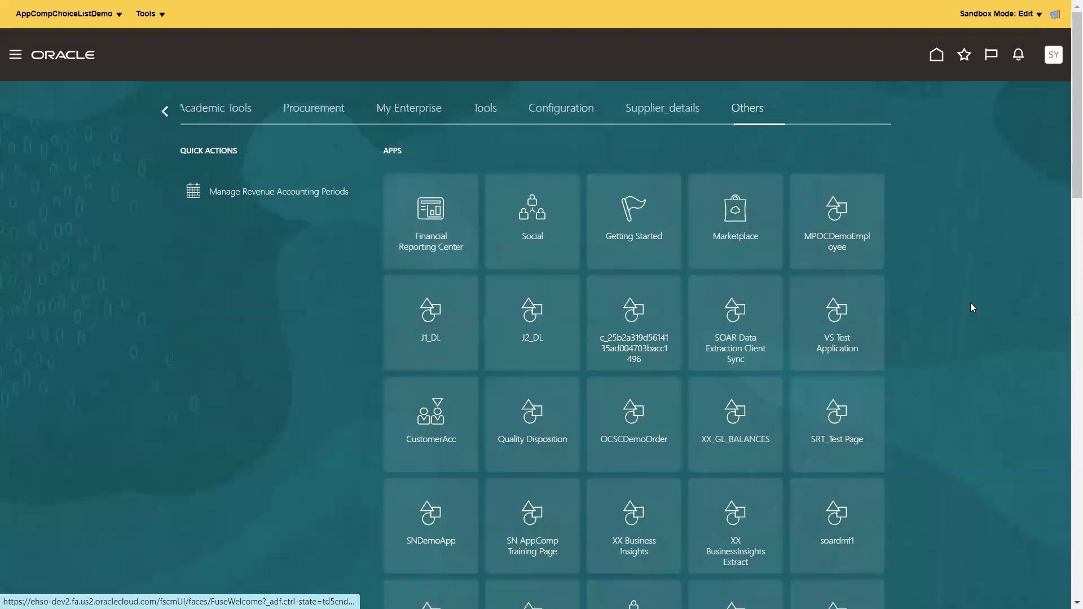
pyautogui.scroll(-10, 1001, 327)
pyautogui.scroll(-6, 1000, 332)
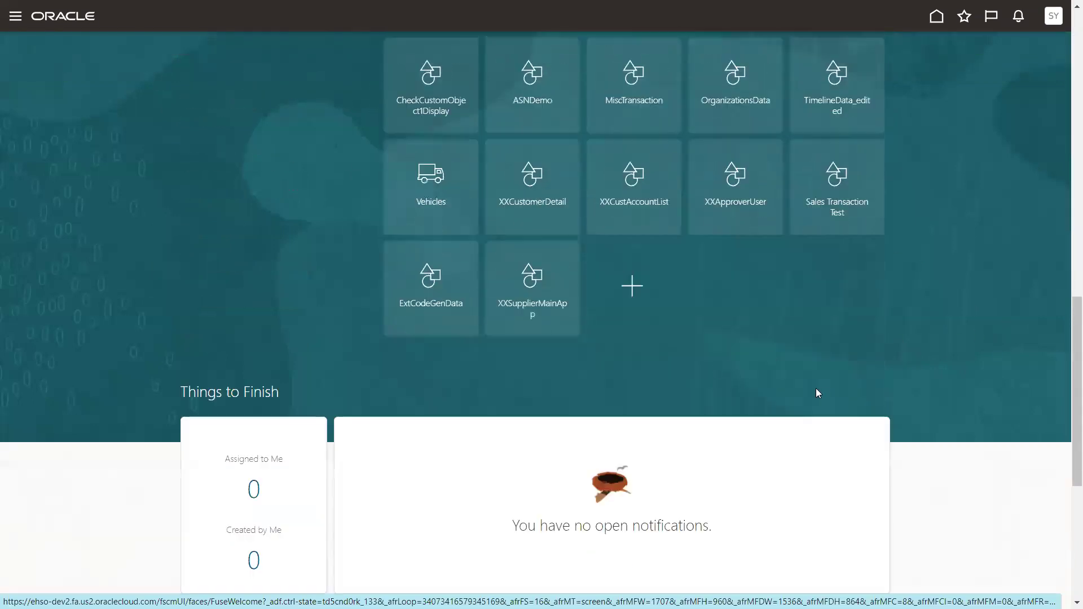
pyautogui.click(537, 313)
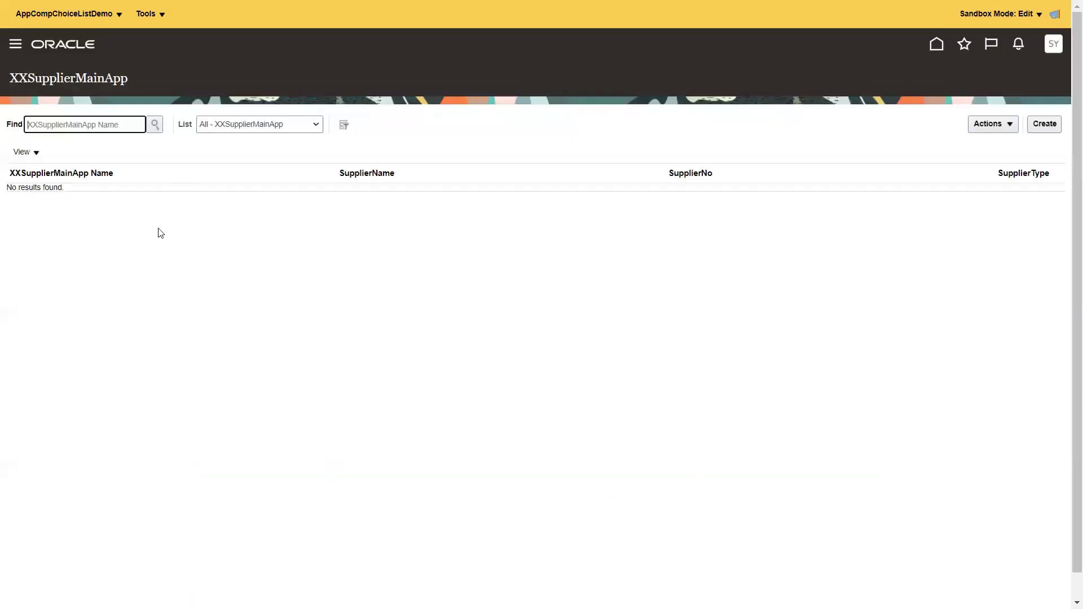
# - Create a supplier record with SupplierNo 1000, SupplierName Tata and SupplierType Internal, then save and close it
pyautogui.click(1051, 127)
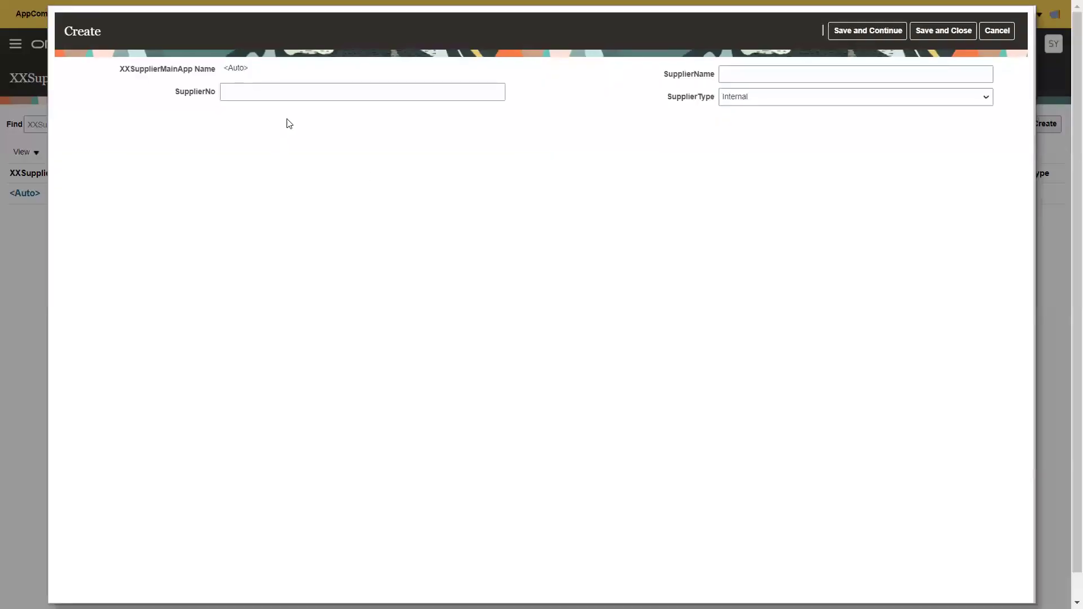
pyautogui.click(292, 92)
pyautogui.write('1000')
pyautogui.press('Tab')
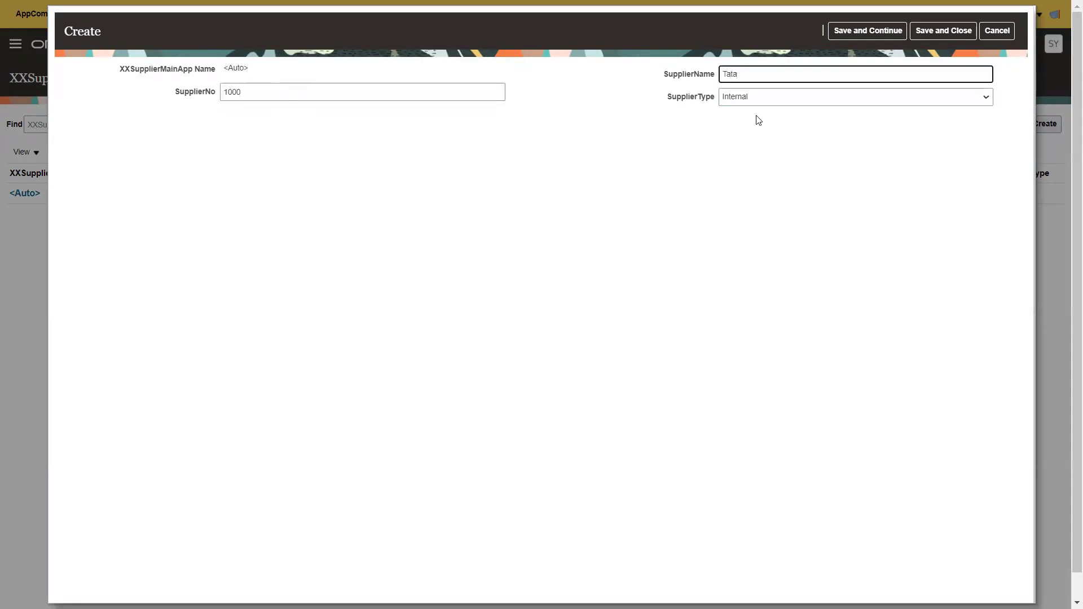
pyautogui.press('Tab')
pyautogui.click(943, 37)
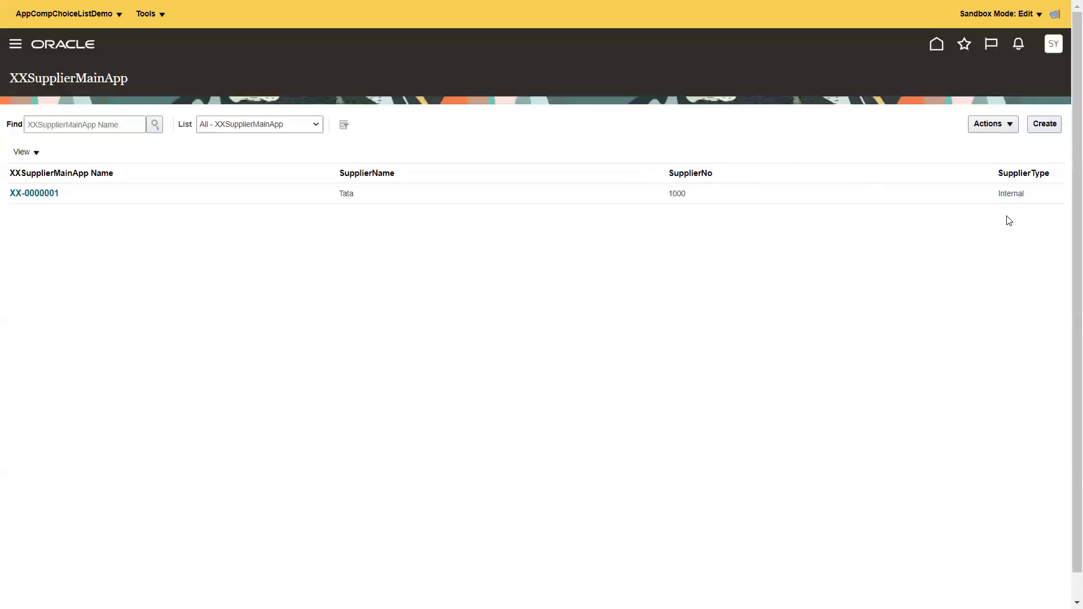
# - Create a second supplier record with SupplierNo 2000, SupplierName ITC and SupplierType External, then save and close it
pyautogui.click(1045, 124)
pyautogui.click(366, 91)
pyautogui.write('2000')
pyautogui.press('Tab')
pyautogui.write('ITCS')
pyautogui.press('Tab')
pyautogui.press('Down')
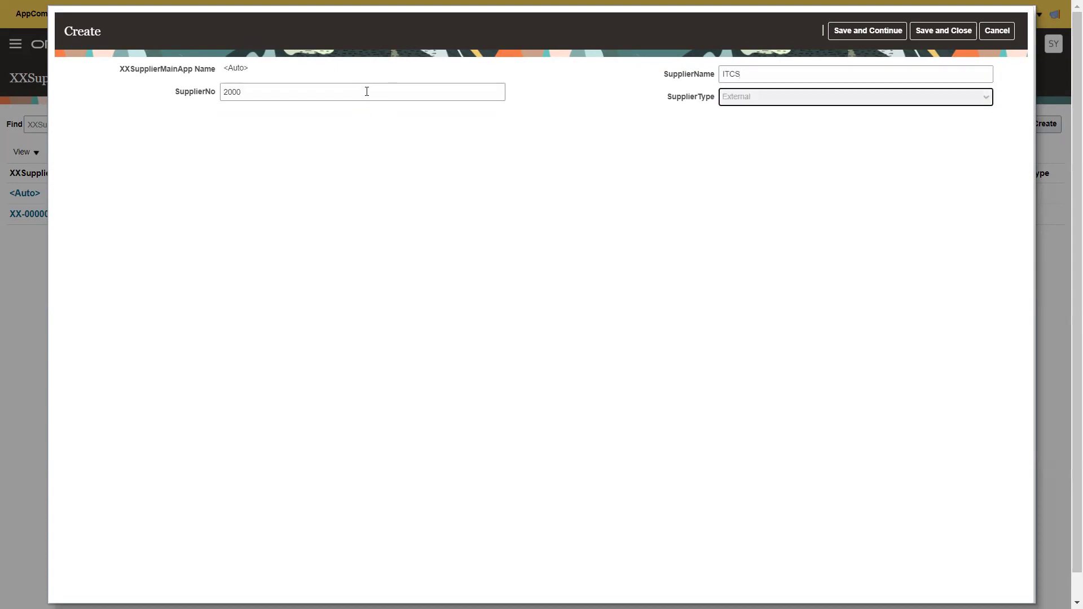
pyautogui.click(791, 83)
pyautogui.press('BackSpace')
pyautogui.click(937, 37)
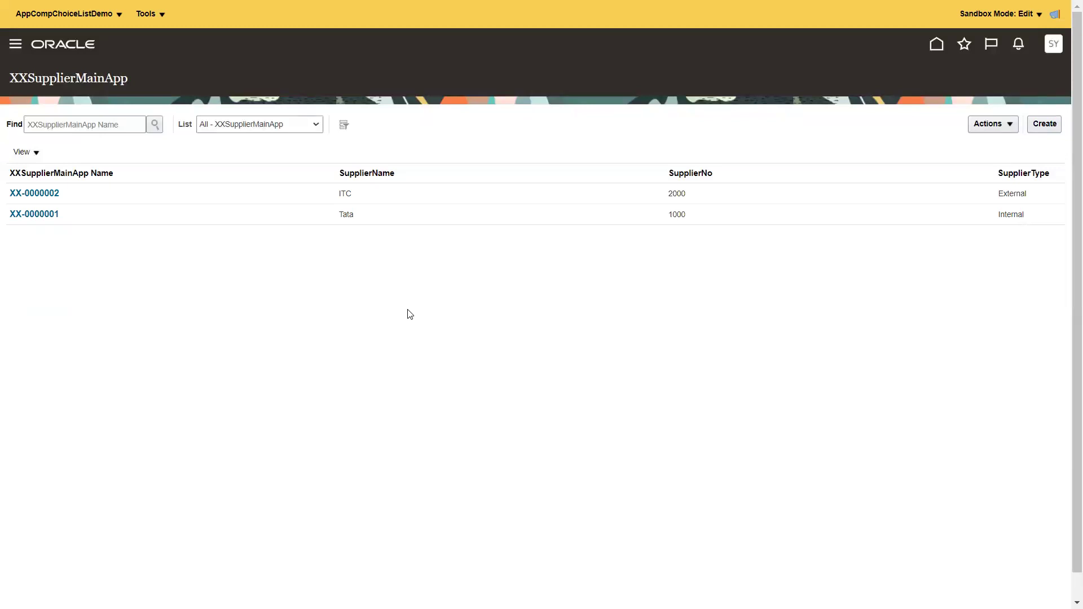
# - Return to Application Composer and start a new custom object under Custom Objects
pyautogui.hotkey('ctrl', 'w')
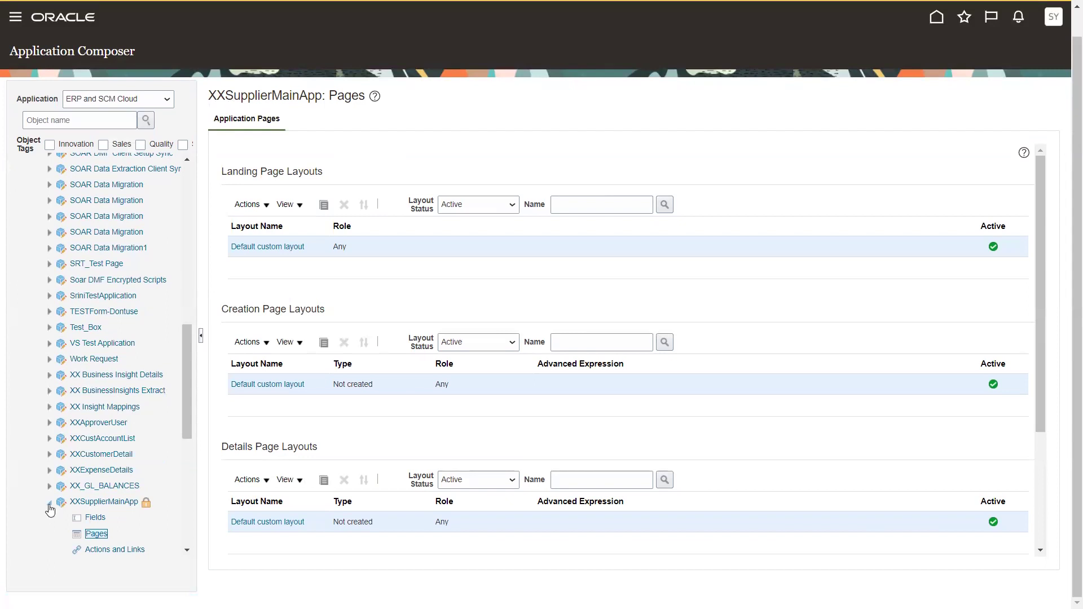
pyautogui.scroll(6, 156, 299)
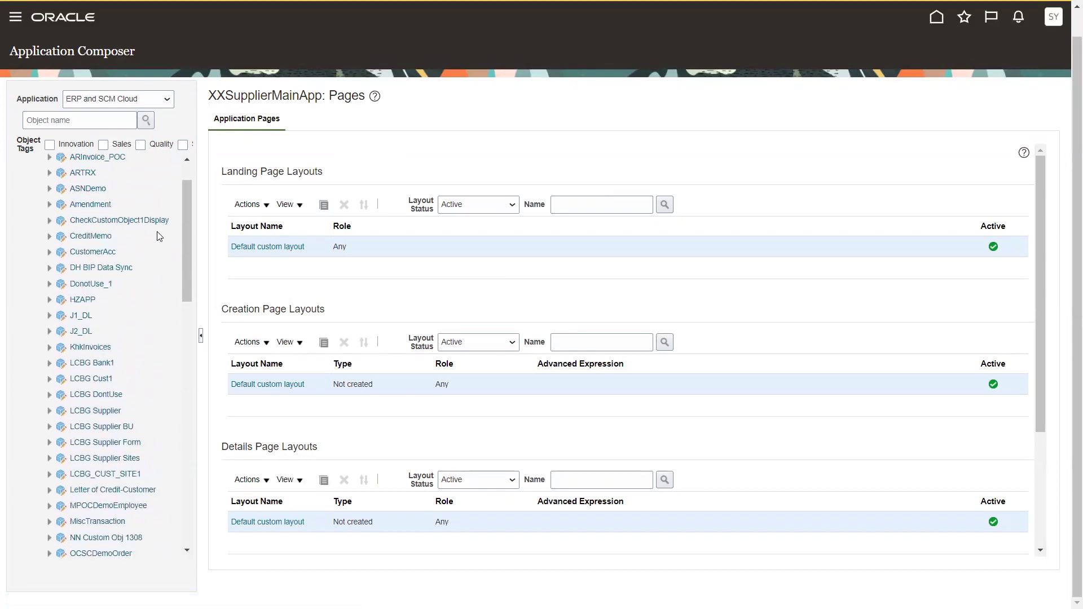
pyautogui.click(118, 178)
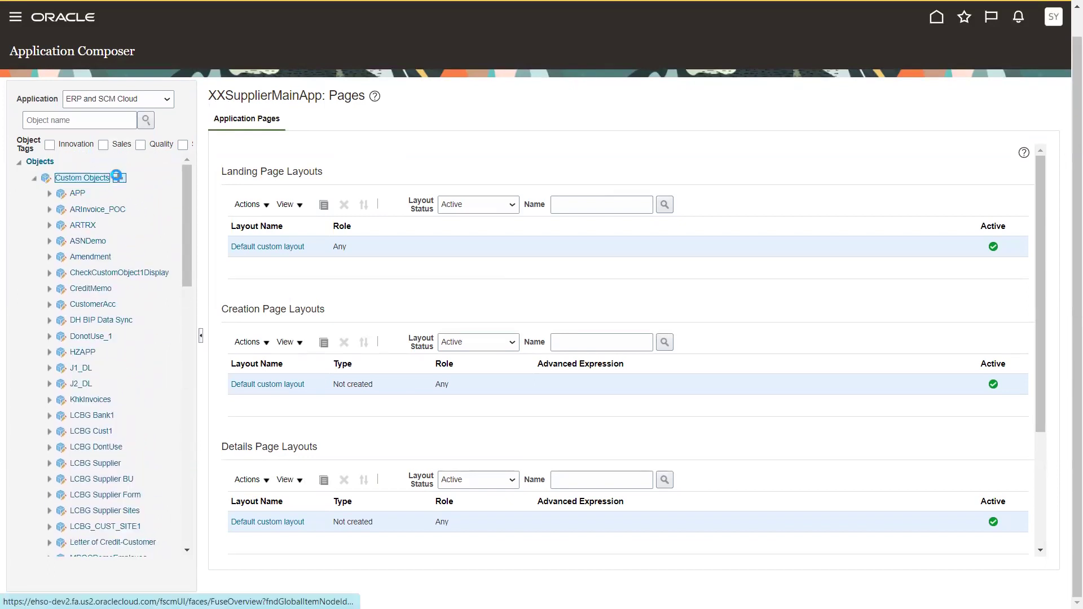
# - Copy the object name XXSupApproverLookup from the SupplierApprovalApp.xlsx workbook in Excel and return to Application Composer
pyautogui.hotkey('alt', 'Tab')
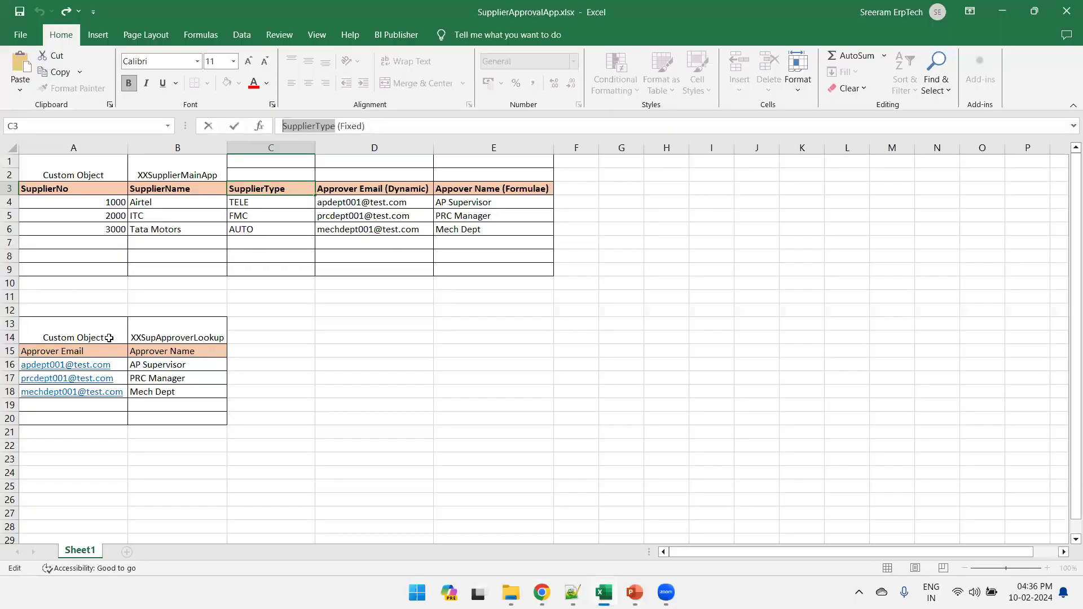
pyautogui.click(143, 339)
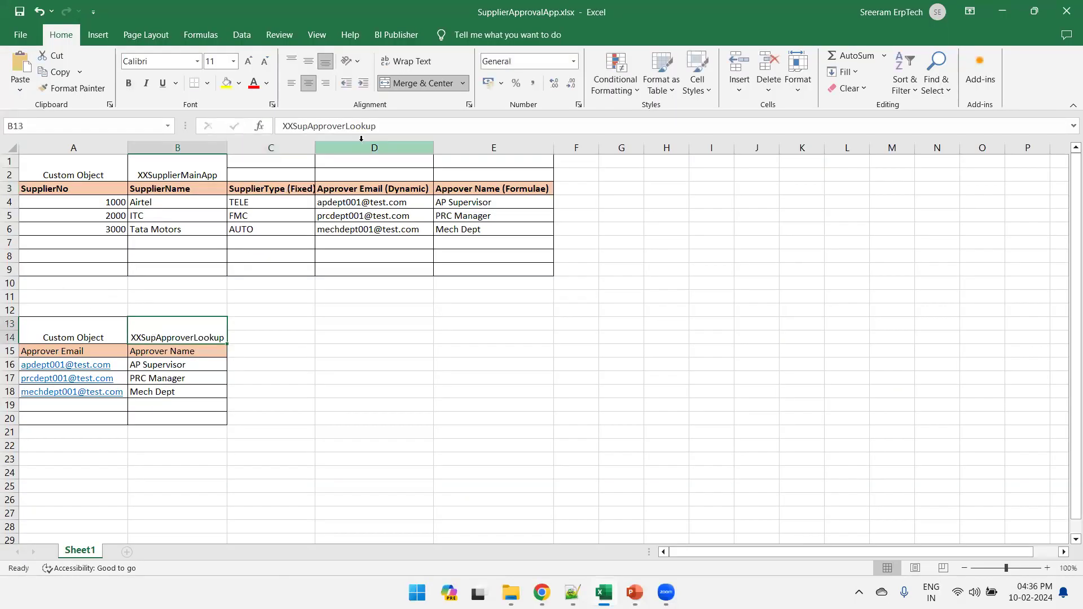
pyautogui.doubleClick(358, 126)
pyautogui.hotkey('ctrl', 'c')
pyautogui.hotkey('alt', 'Tab')
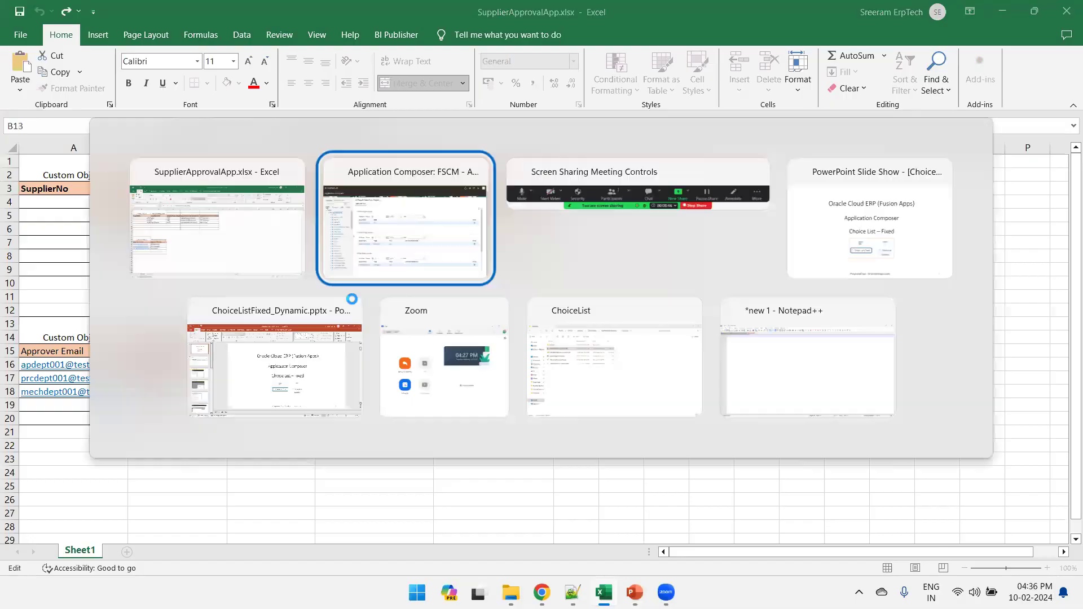
# - Create the custom object with XXSupApproverLookup as its display label and plural label
pyautogui.hotkey('ctrl', 'v')
pyautogui.press('Tab')
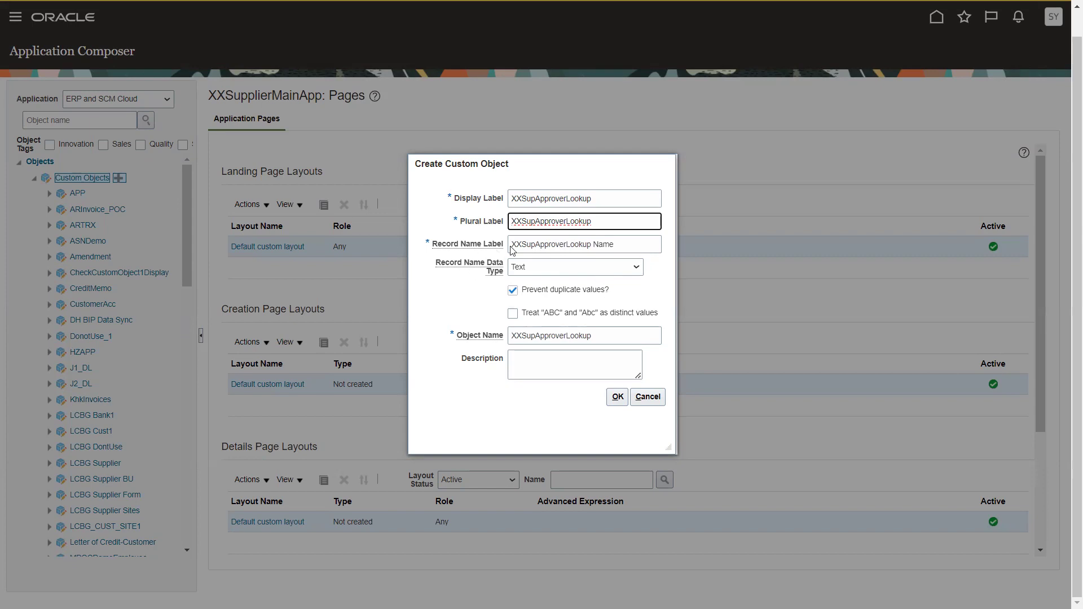
pyautogui.click(617, 398)
pyautogui.click(618, 399)
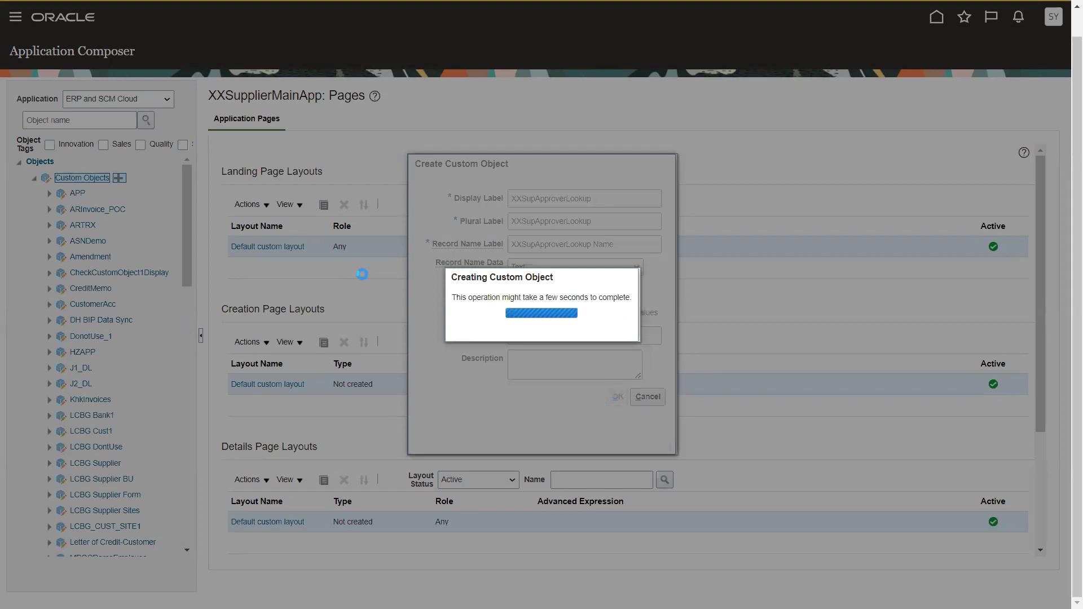
# - Examine the dynamic Approver Email column and XXSupApproverLookup table in Excel, and the SupplierType values in the supplier records
pyautogui.hotkey('alt', 'Tab')
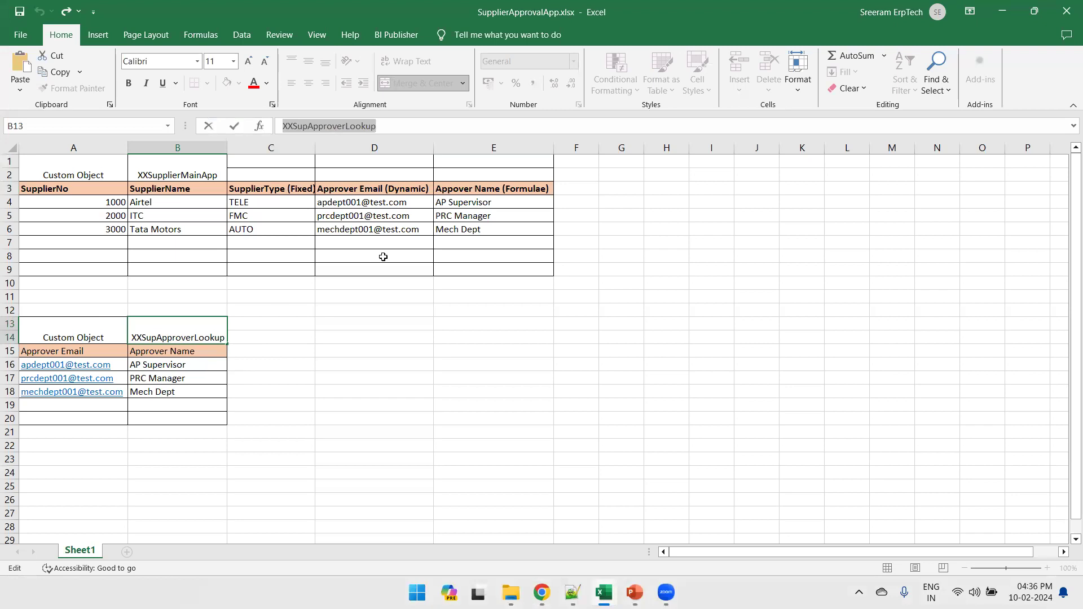
pyautogui.click(347, 201)
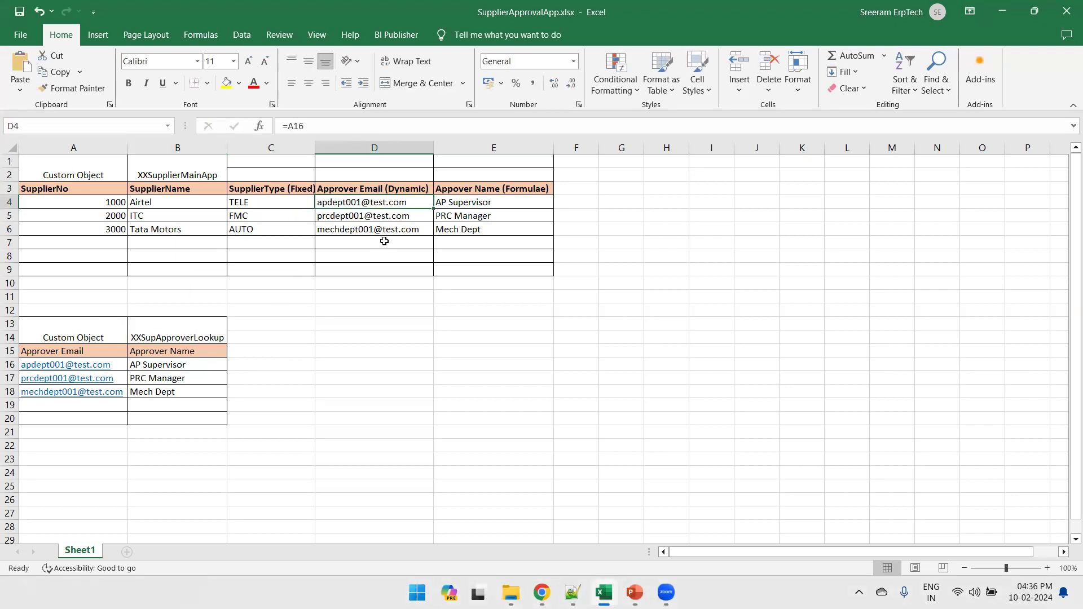
pyautogui.hotkey('alt', 'Tab')
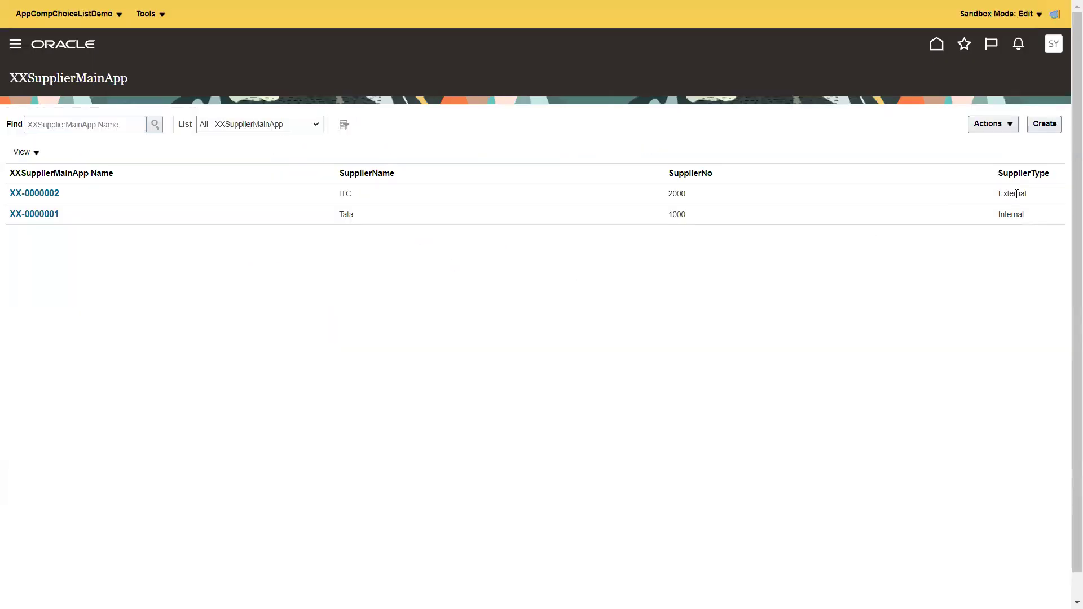
pyautogui.doubleClick(1014, 194)
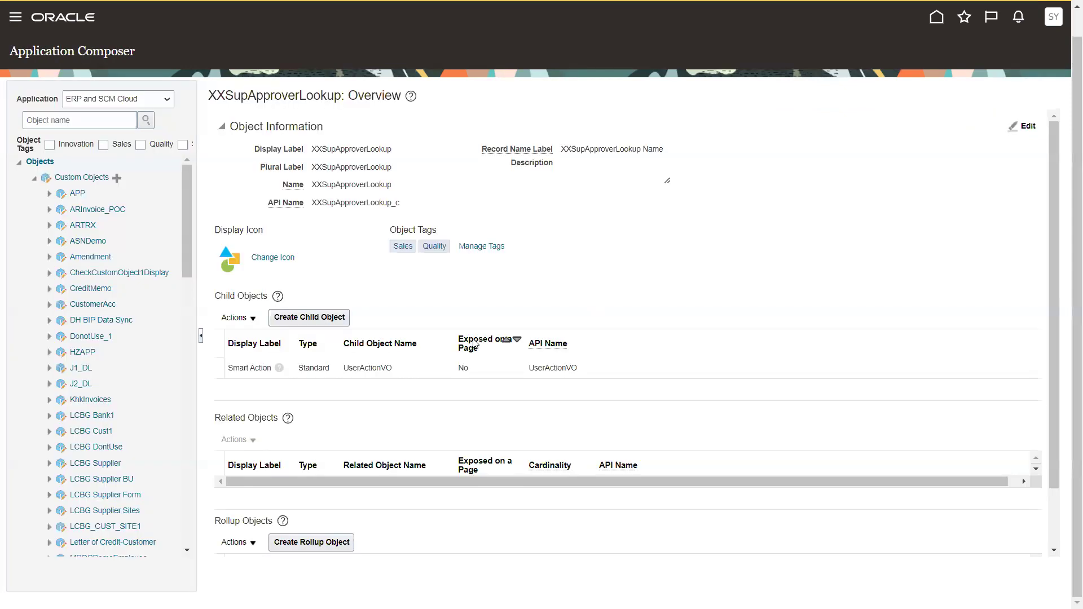
pyautogui.hotkey('alt', 'Tab')
pyautogui.moveTo(207, 394); pyautogui.dragTo(59, 327)
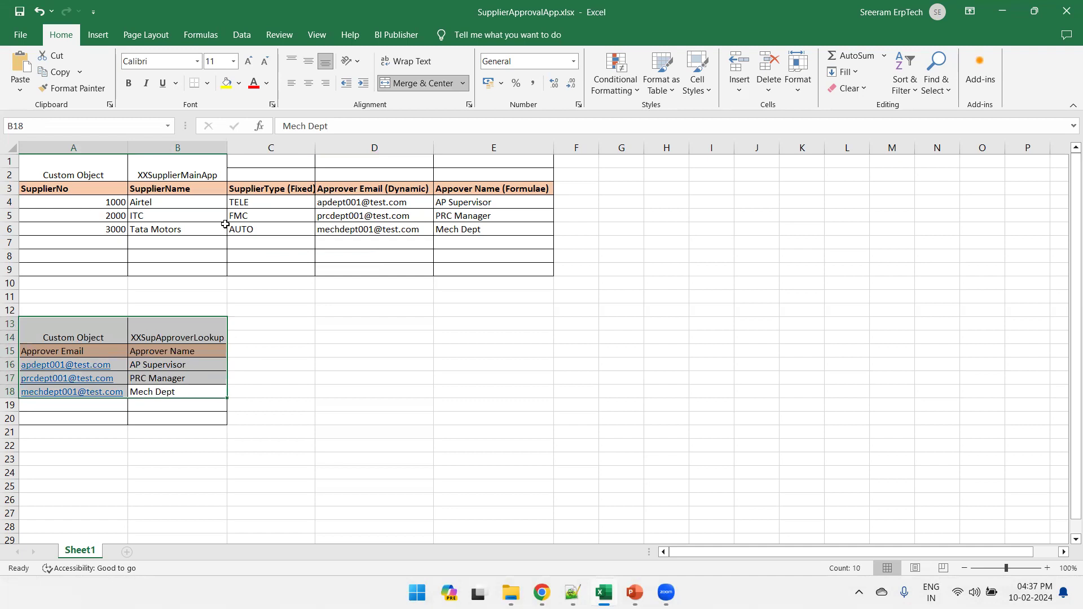
pyautogui.click(272, 323)
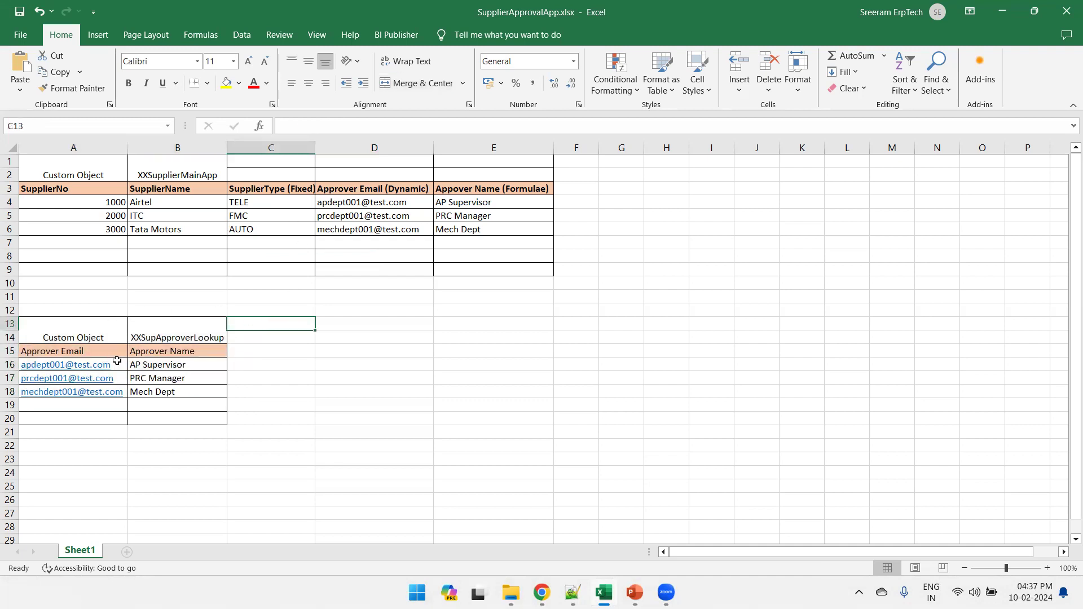
pyautogui.click(117, 361)
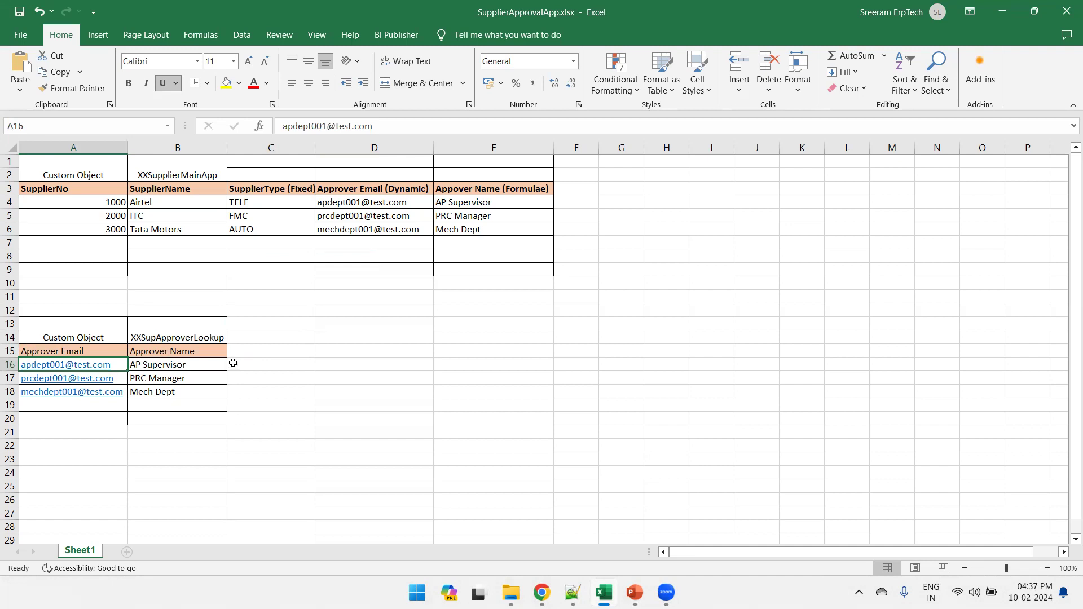
# - Switch back to Application Composer and open the custom fields of the XXSupApproverLookup object
pyautogui.hotkey('alt', 'Tab')
pyautogui.scroll(-15, 159, 343)
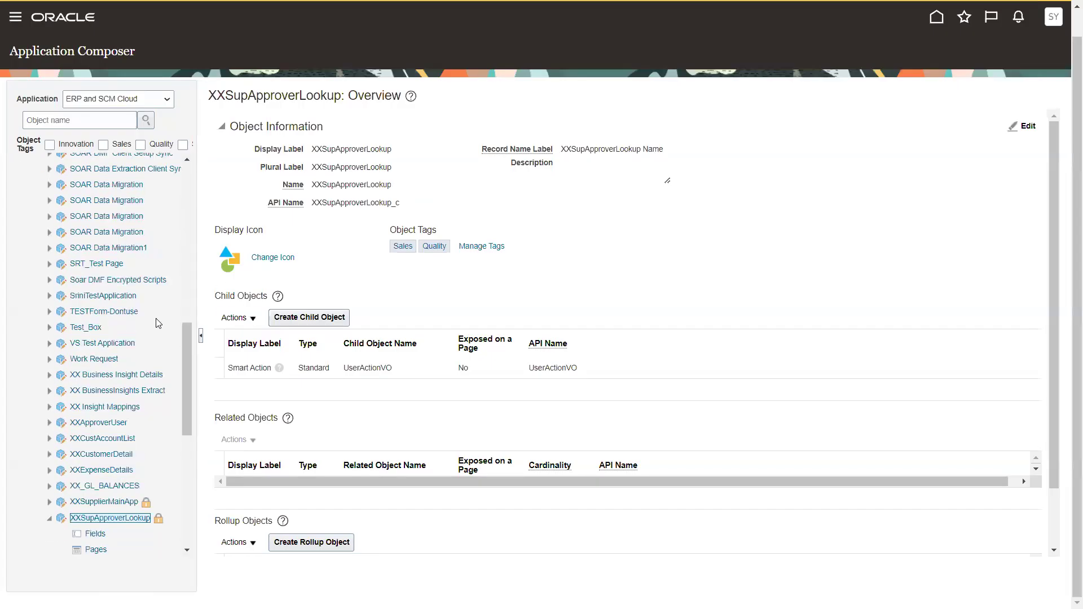
pyautogui.scroll(4, 159, 343)
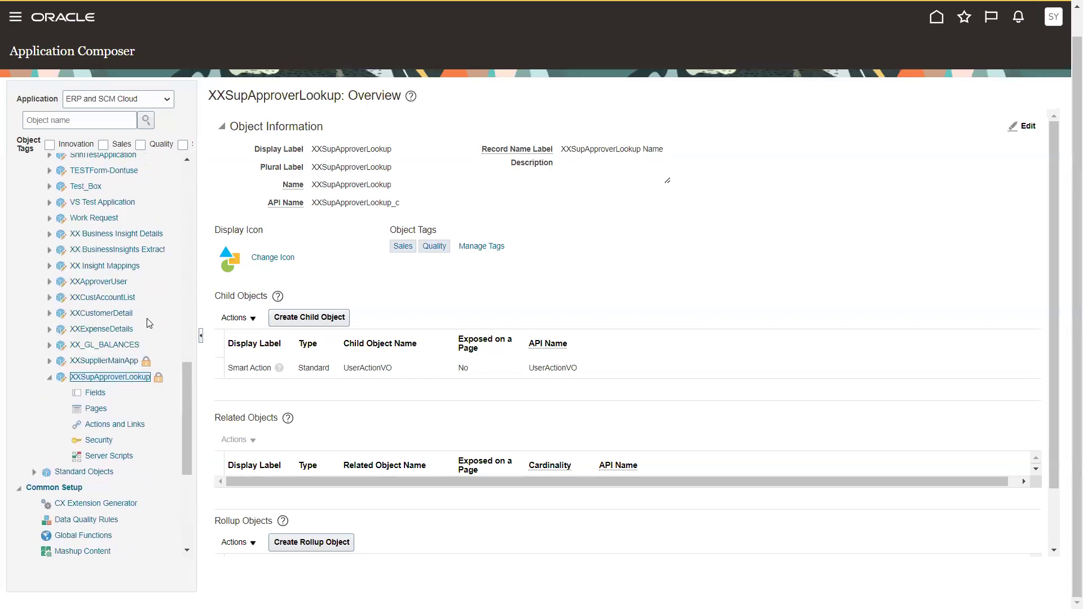
pyautogui.click(96, 393)
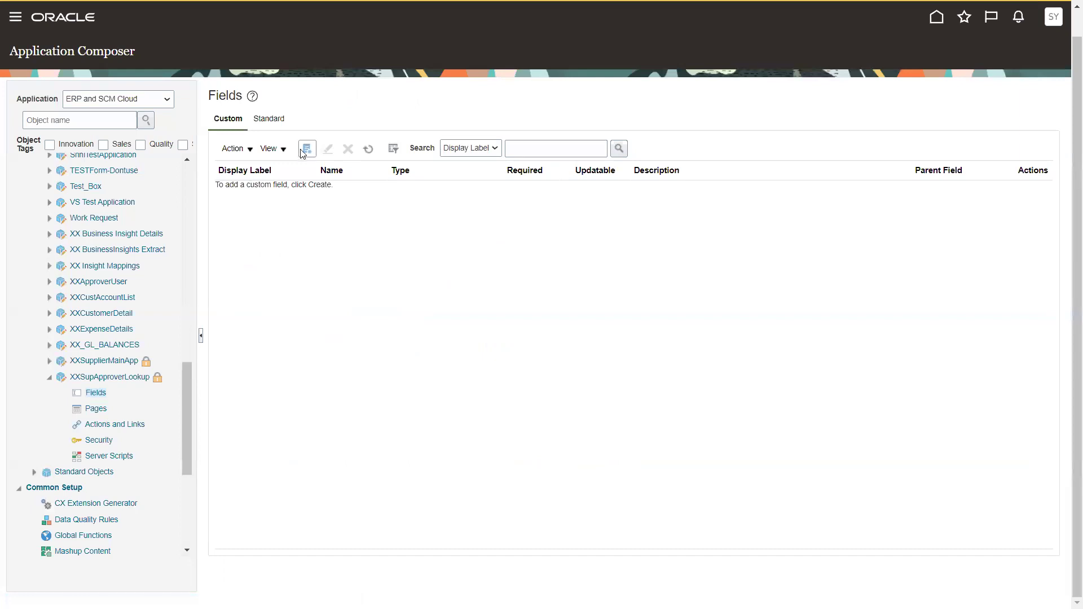
# - Remove the space from the Approver Name header of the lookup table in Excel and copy the header text
pyautogui.hotkey('alt', 'Tab')
pyautogui.click(197, 356)
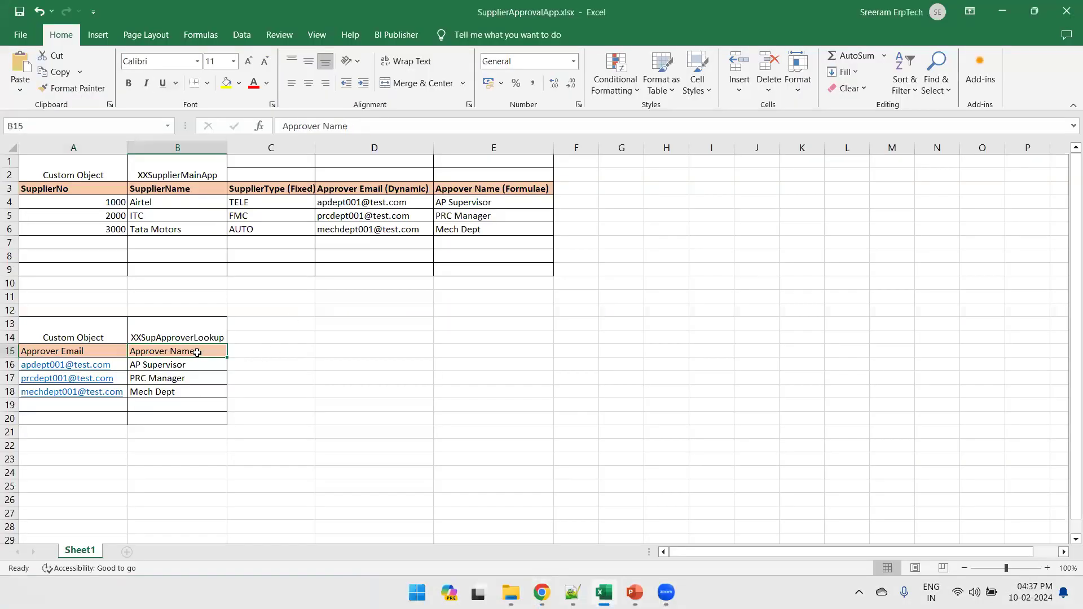
pyautogui.click(364, 125)
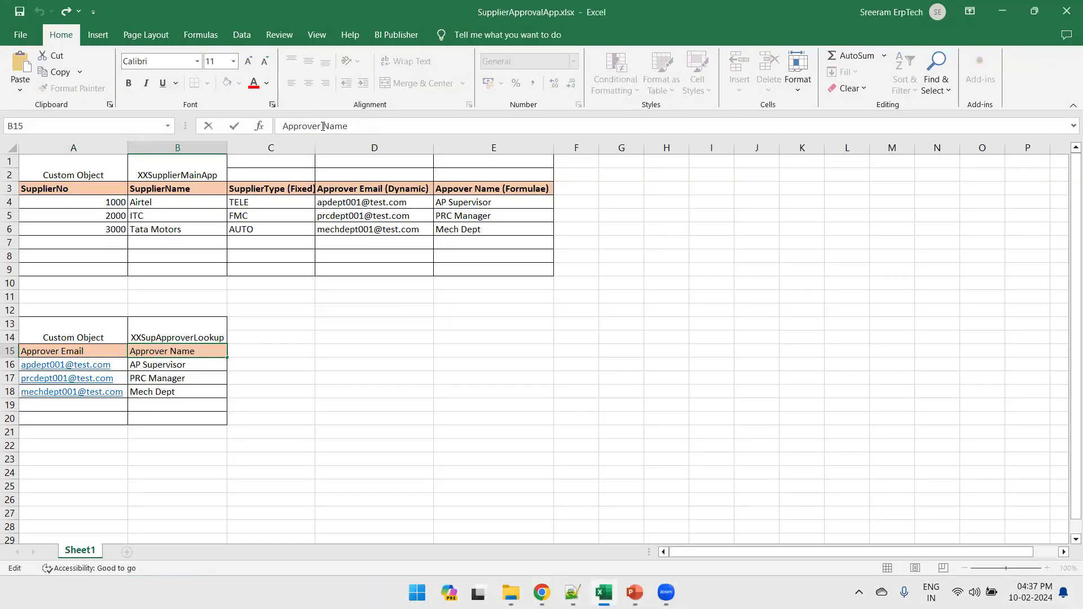
pyautogui.press('BackSpace')
pyautogui.doubleClick(317, 122)
pyautogui.hotkey('ctrl', 'c')
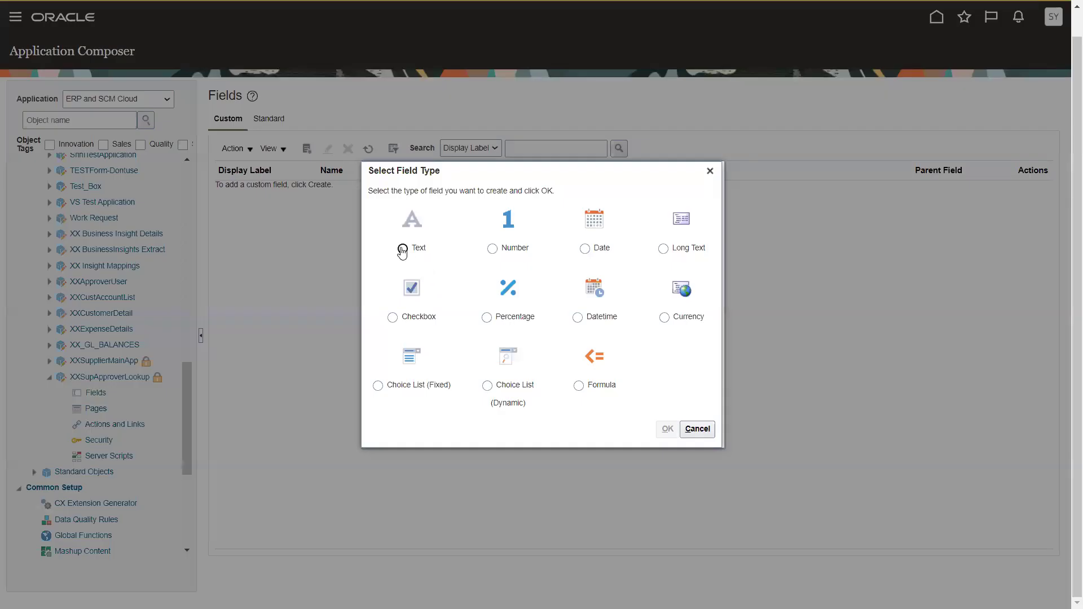
# - Create a custom text field with ApproverName as its display label and save it
pyautogui.click(403, 249)
pyautogui.click(667, 428)
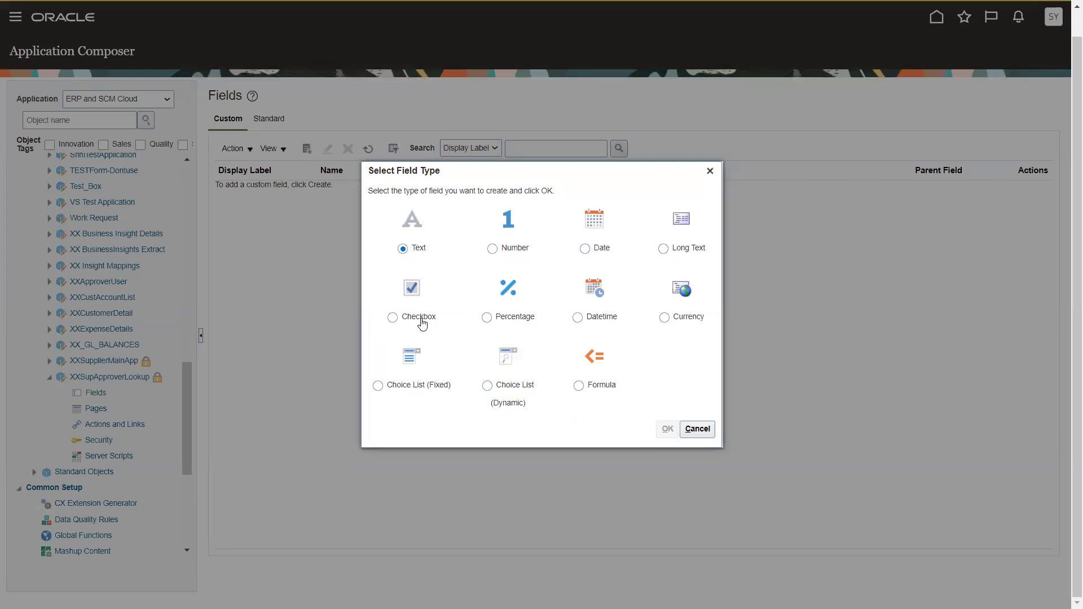
pyautogui.click(382, 179)
pyautogui.click(382, 208)
pyautogui.click(339, 176)
pyautogui.hotkey('ctrl', 'v')
pyautogui.click(326, 203)
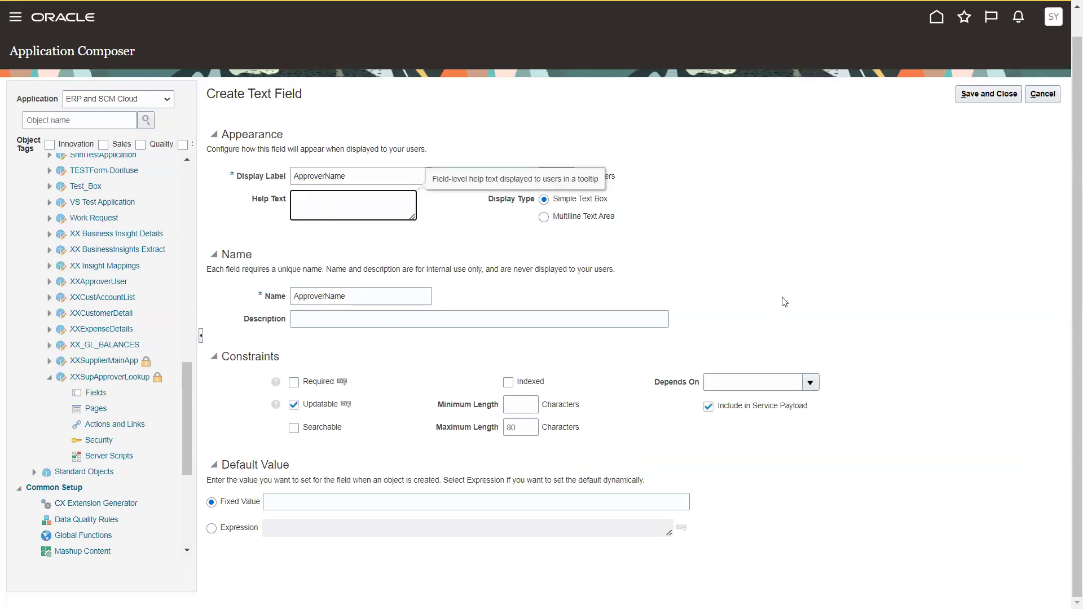
pyautogui.click(993, 97)
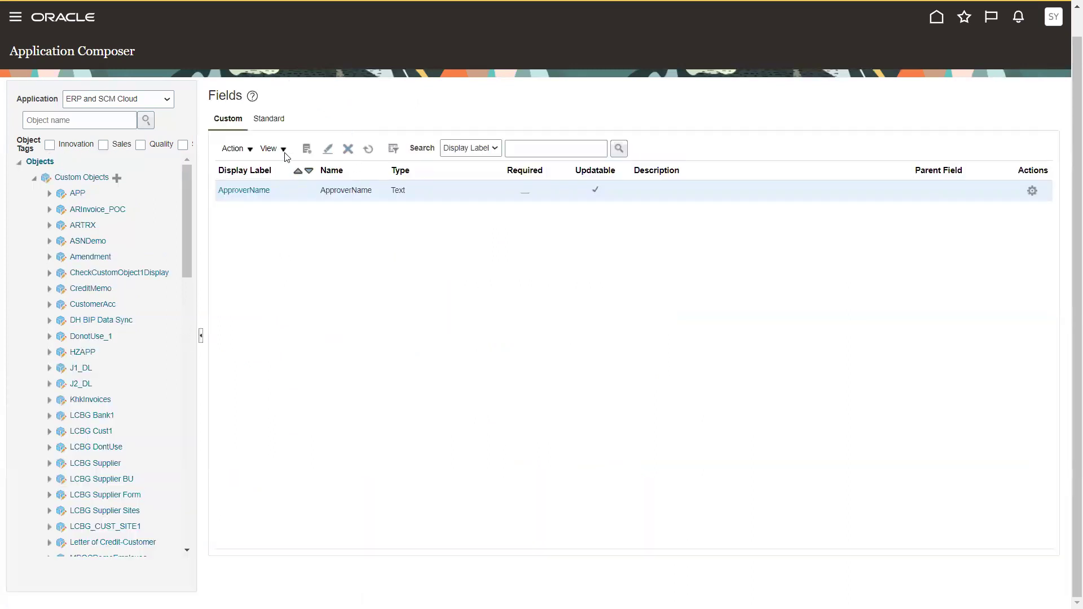
# - Open the standard RecordName field for editing, and copy the Approver Email header from the lookup table in Excel
pyautogui.click(274, 121)
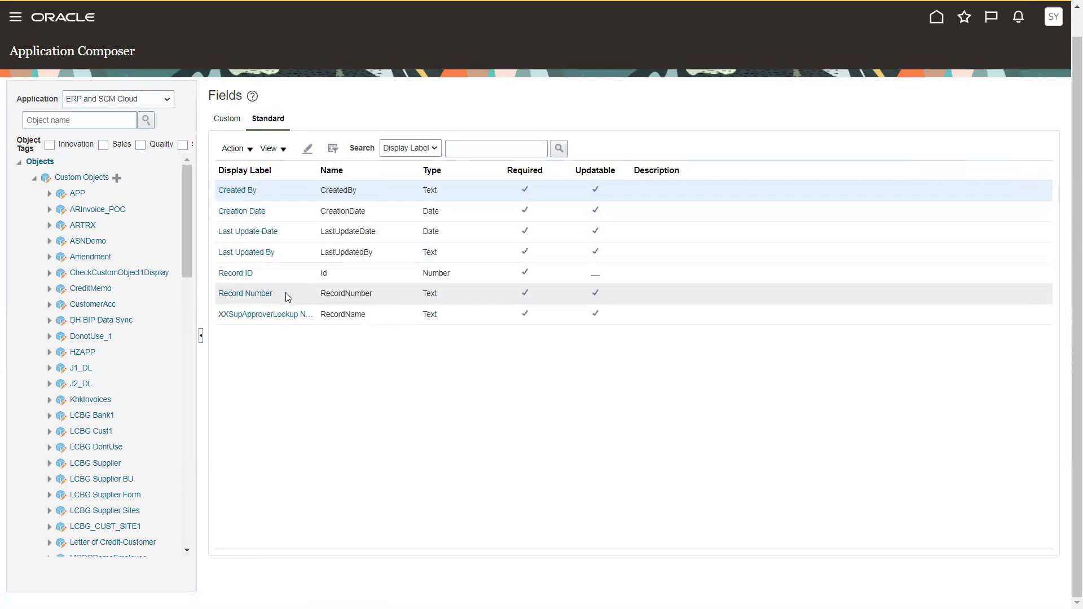
pyautogui.doubleClick(327, 314)
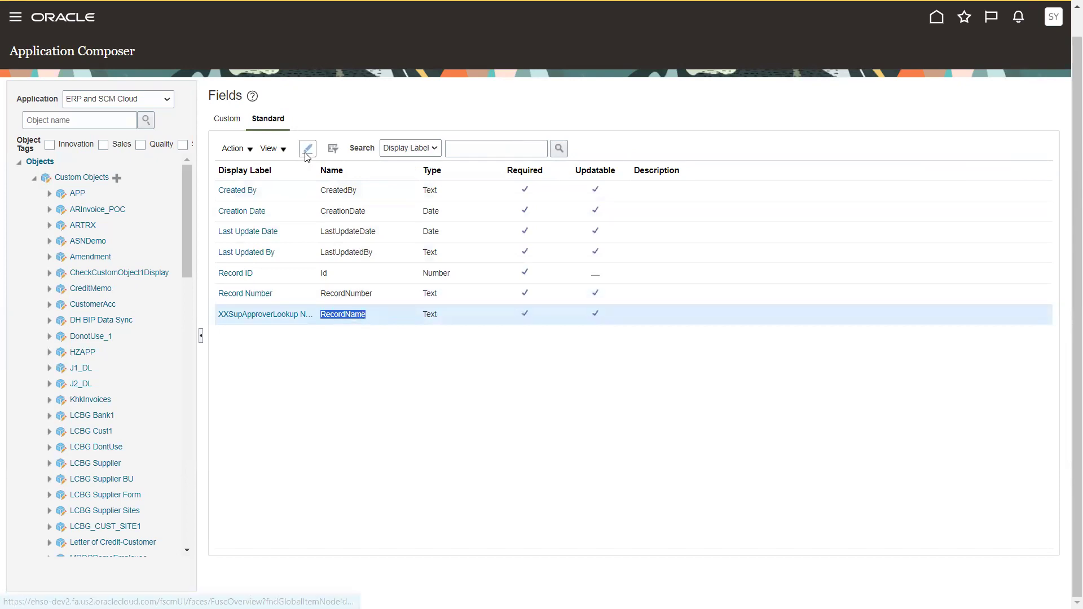
pyautogui.click(307, 148)
pyautogui.hotkey('alt', 'Tab')
pyautogui.click(93, 353)
pyautogui.tripleClick(353, 127)
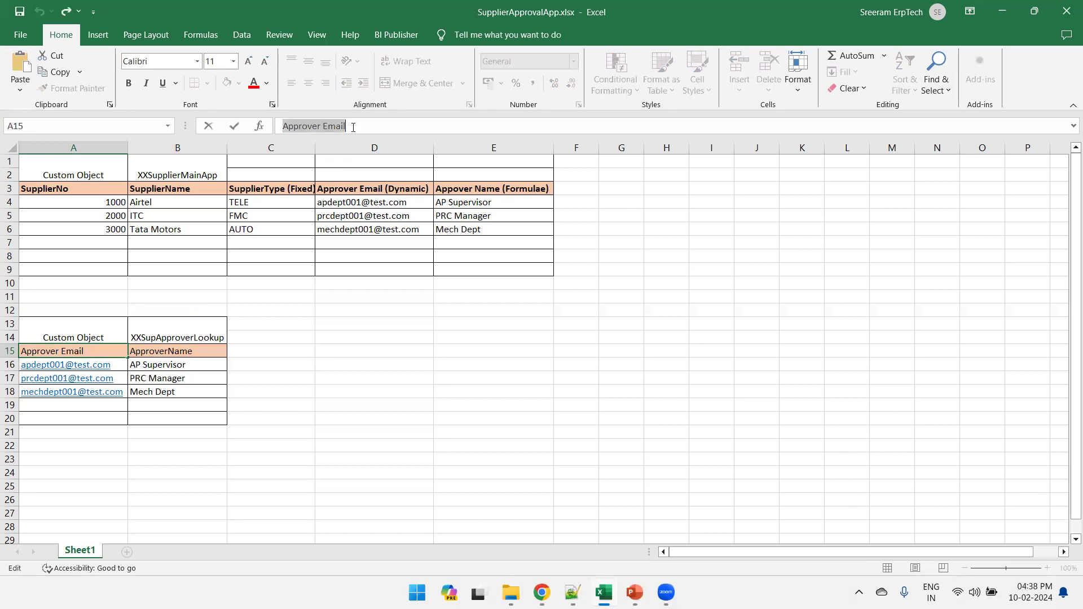
pyautogui.hotkey('ctrl', 'c')
# - Switch back to Application Composer, set the standard field's display label to Approver Email, and save it
pyautogui.hotkey('alt', 'Tab')
pyautogui.click(361, 176)
pyautogui.hotkey('ctrl', 'a')
pyautogui.hotkey('ctrl', 'v')
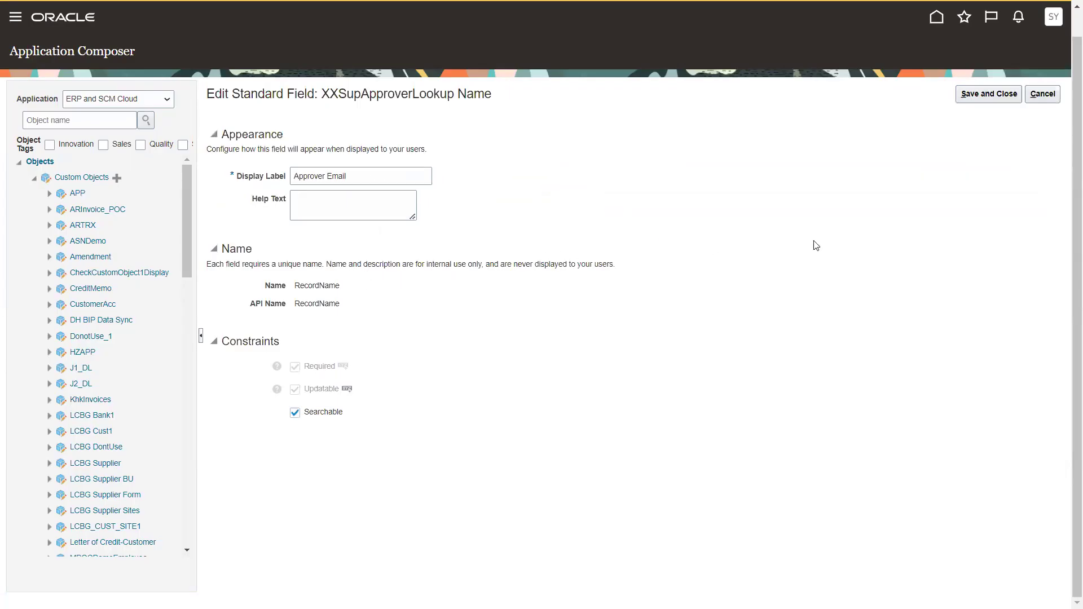
pyautogui.click(989, 94)
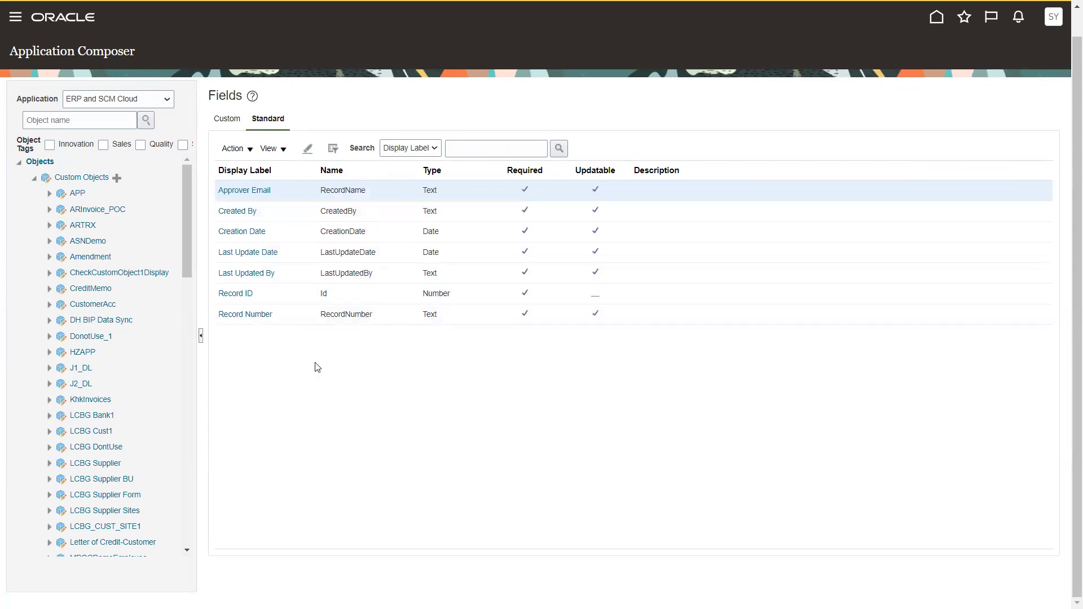
# - Open the application pages of the XXSupApproverLookup object
pyautogui.scroll(-5, 150, 377)
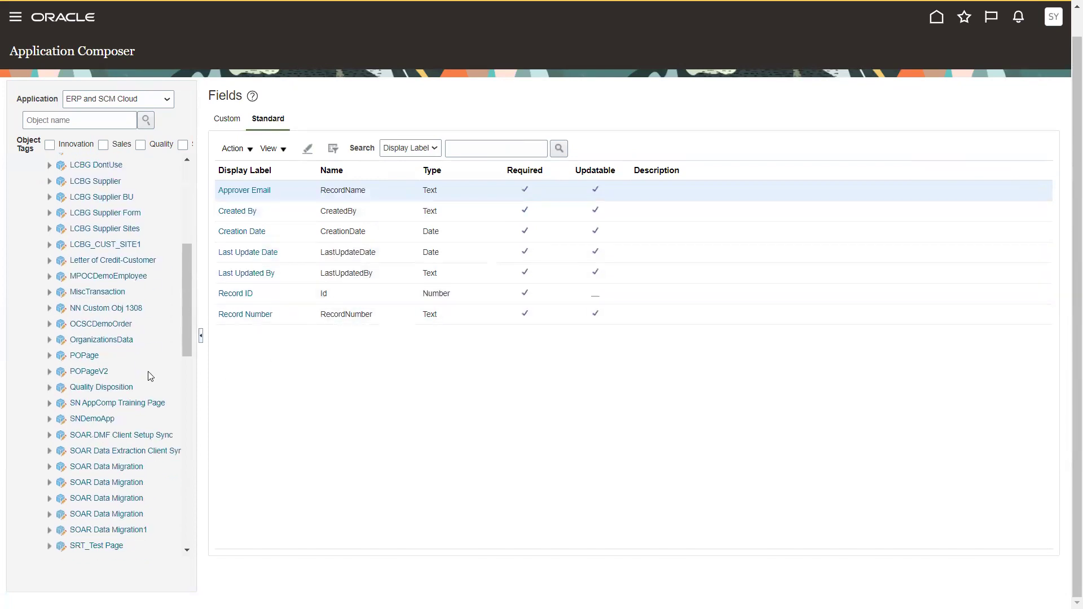
pyautogui.scroll(-10, 150, 376)
pyautogui.click(99, 271)
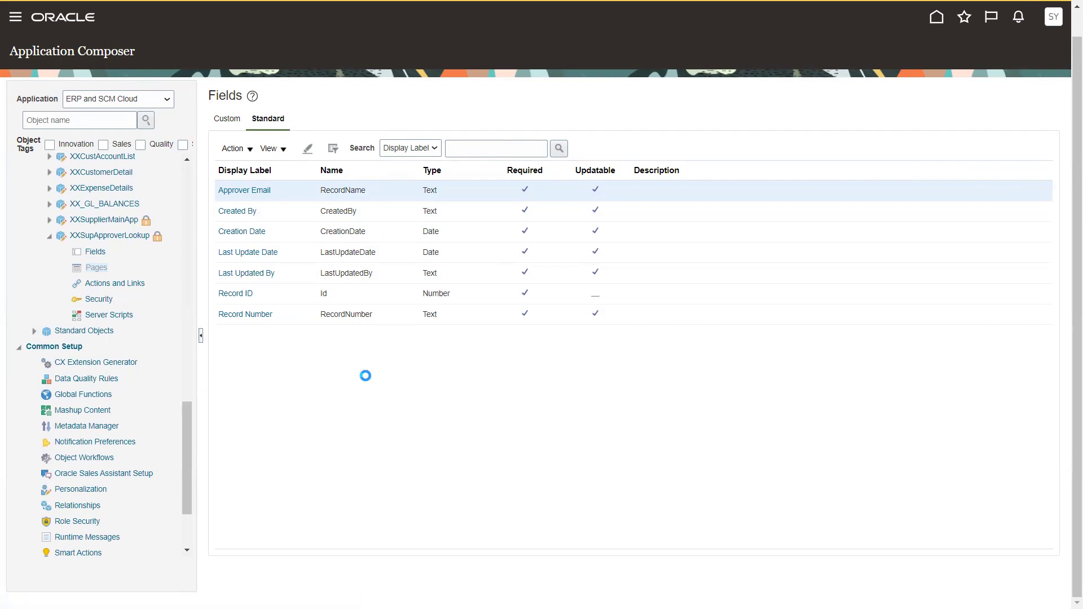
pyautogui.click(292, 157)
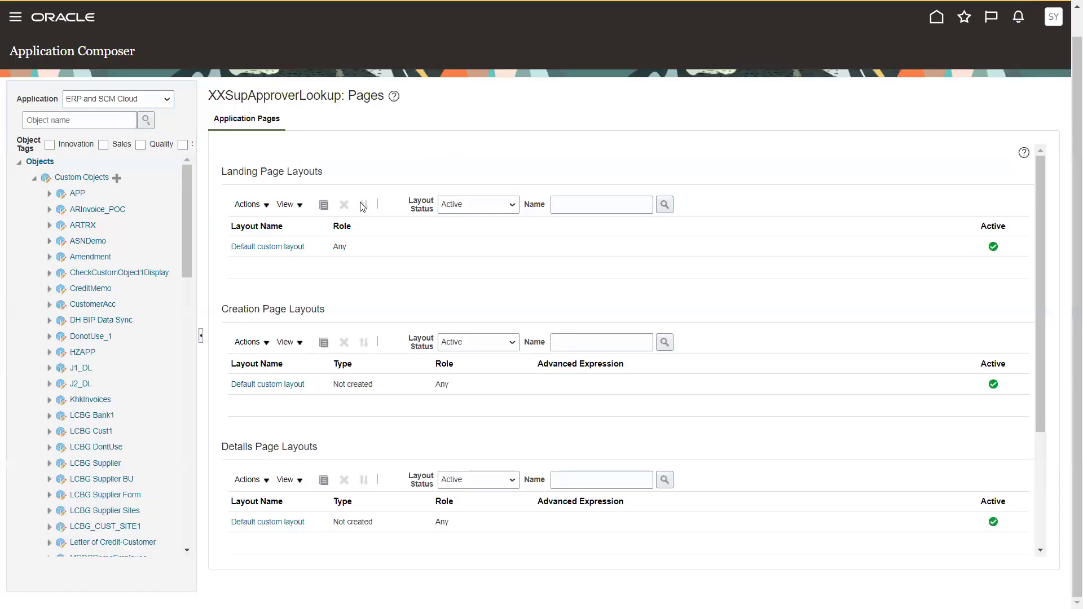
# - In the default landing page layout's summary table, add ApproverName, remove Last Update Date and Created By, and save
pyautogui.click(286, 249)
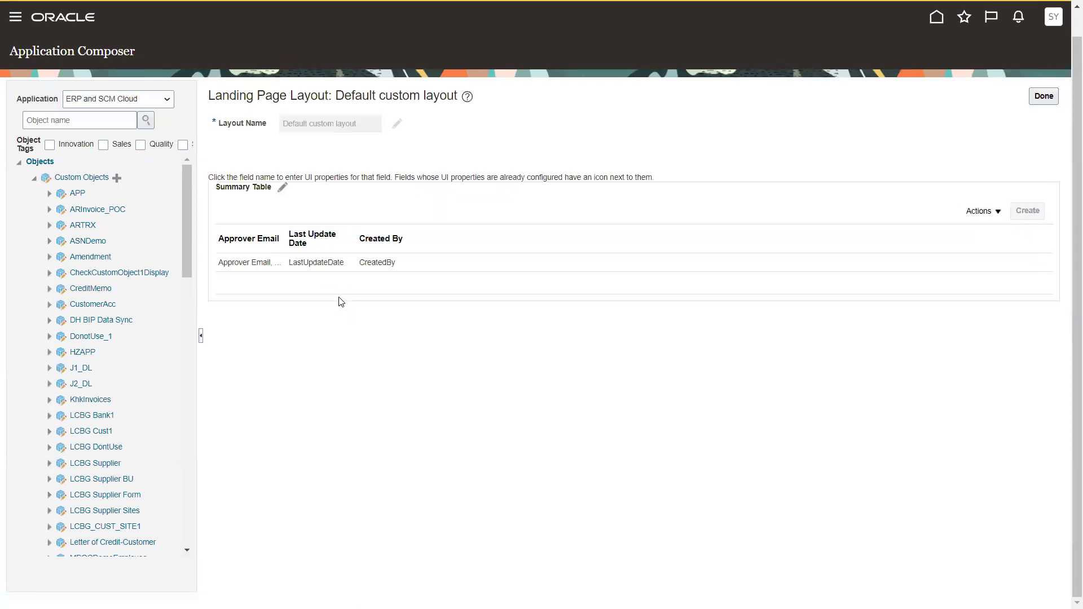
pyautogui.click(282, 187)
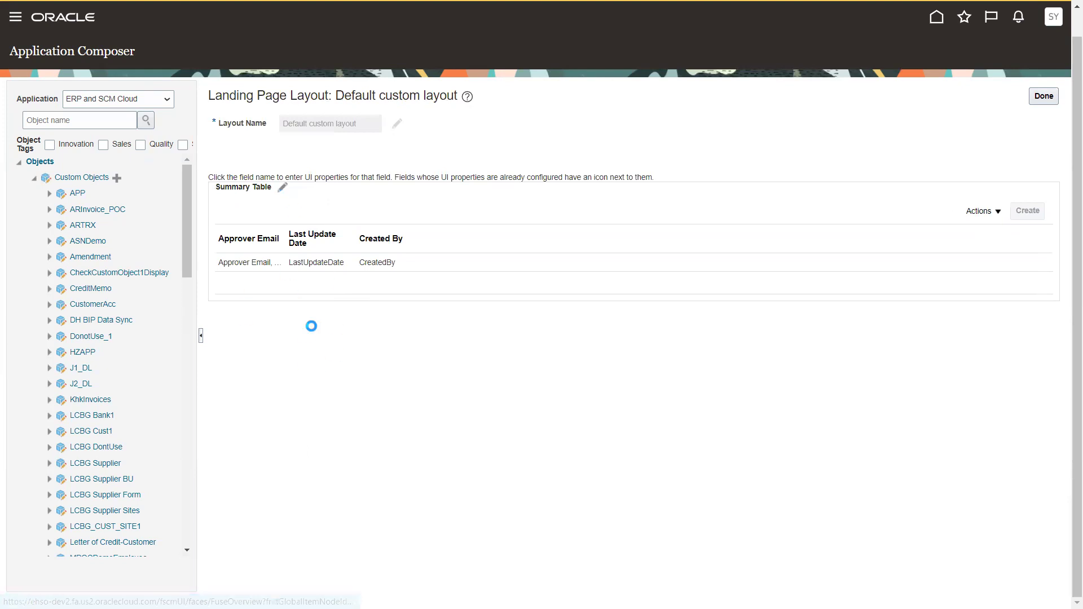
pyautogui.click(299, 226)
pyautogui.click(389, 242)
pyautogui.doubleClick(431, 240)
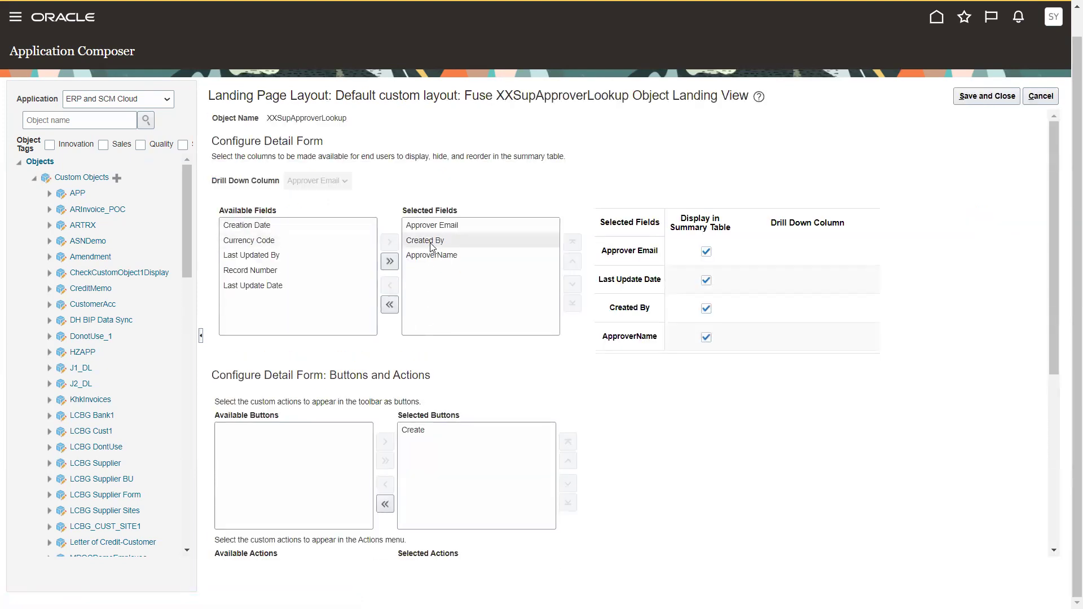
pyautogui.doubleClick(431, 240)
pyautogui.click(989, 97)
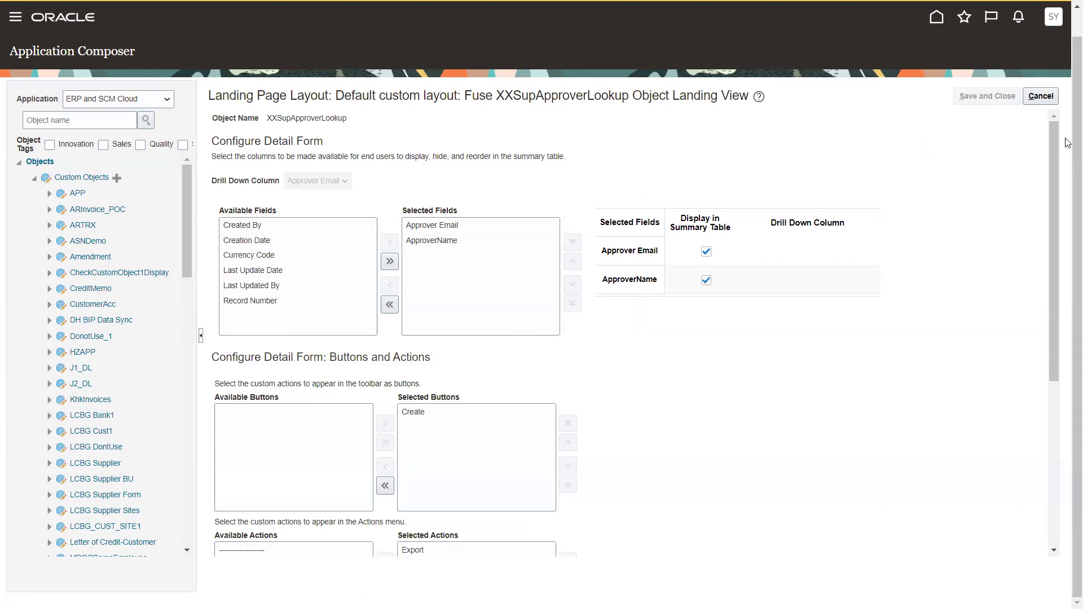
pyautogui.click(1049, 96)
# - Add ApproverName to the selected fields of the default creation page layout and save it
pyautogui.click(248, 384)
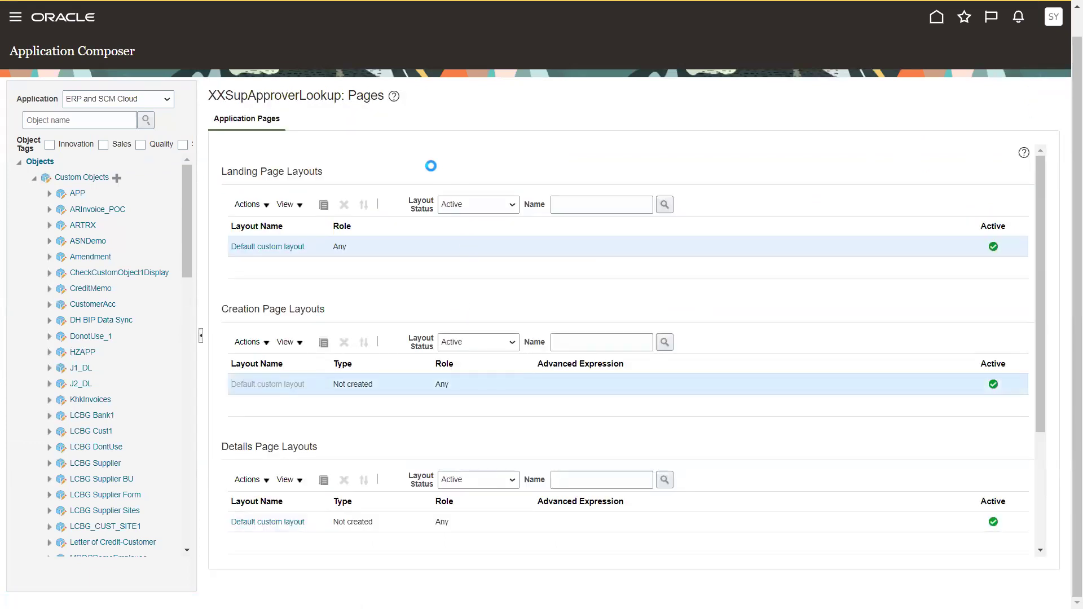
pyautogui.click(356, 206)
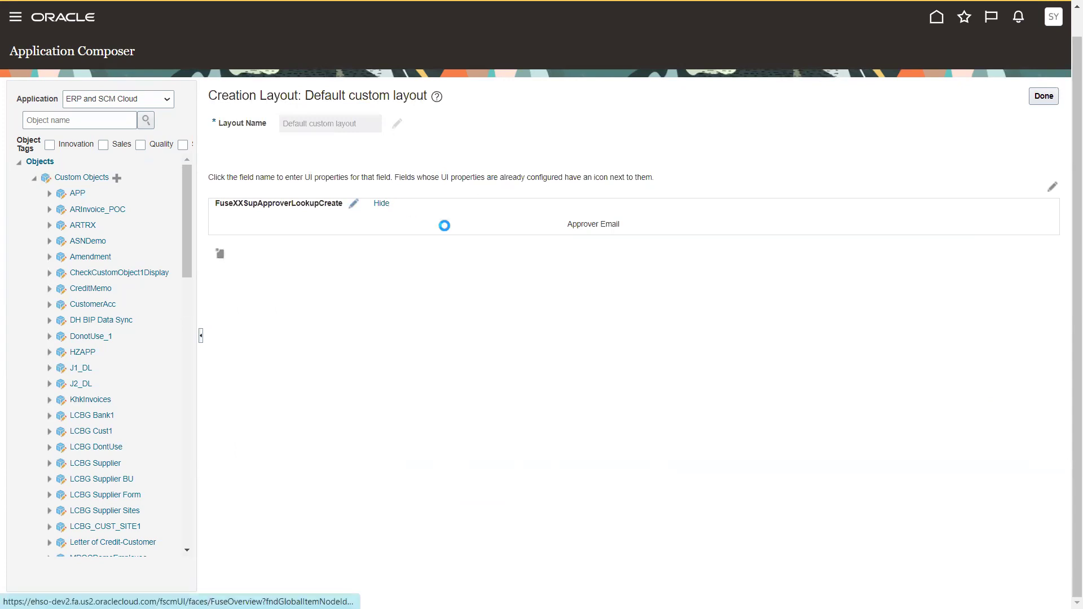
pyautogui.moveTo(289, 196); pyautogui.dragTo(404, 197)
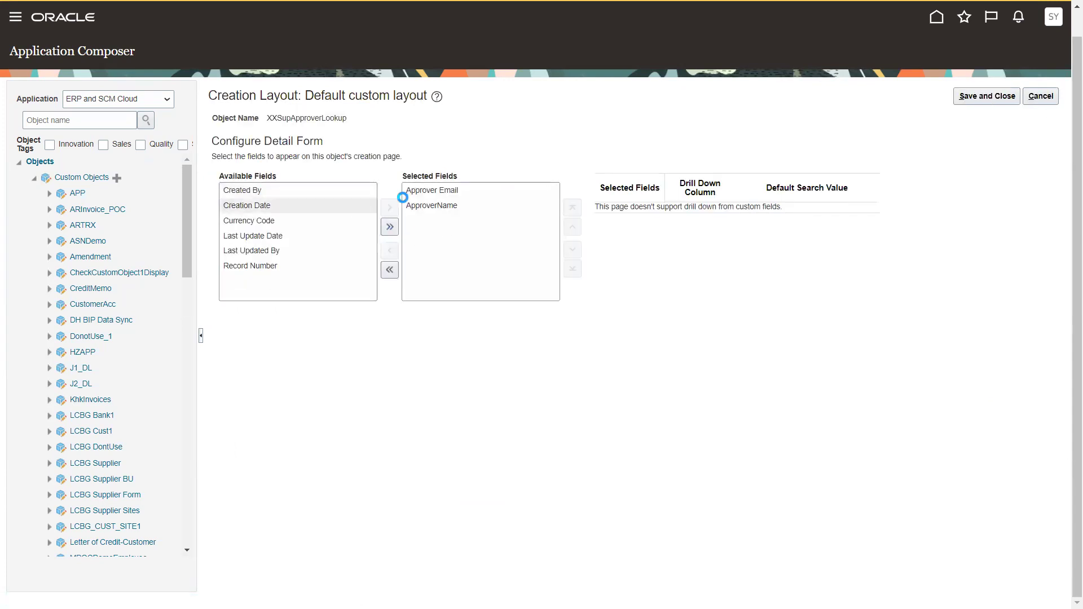
pyautogui.click(972, 100)
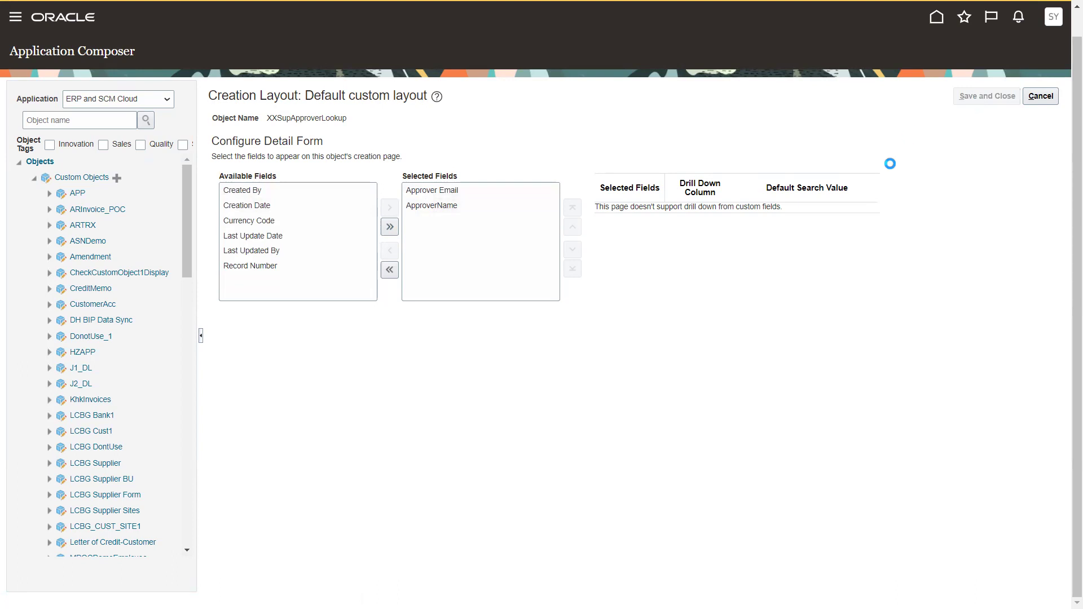
pyautogui.click(1040, 97)
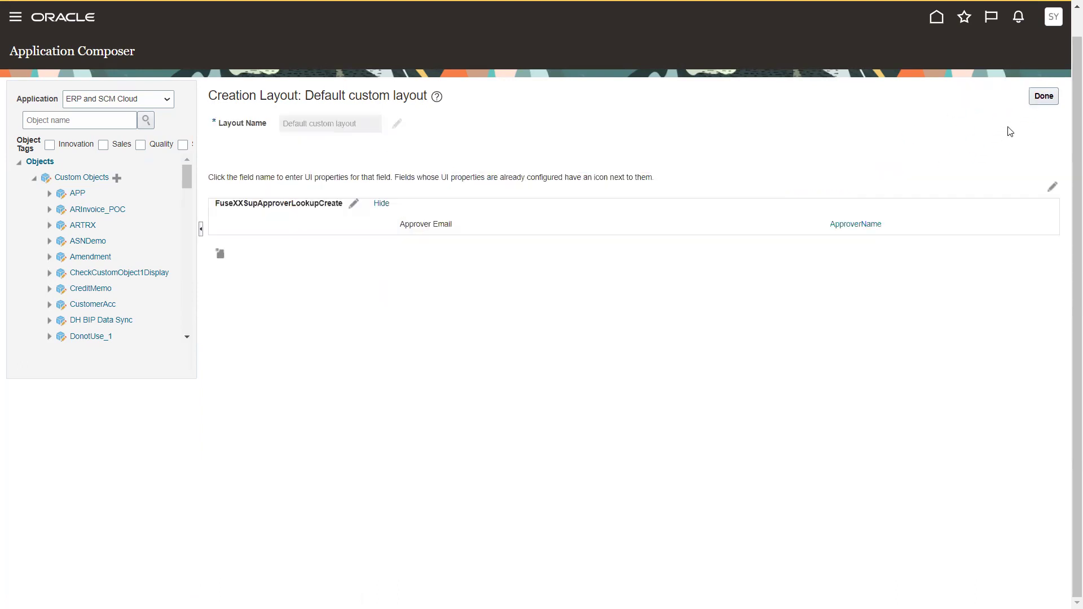
pyautogui.click(1044, 96)
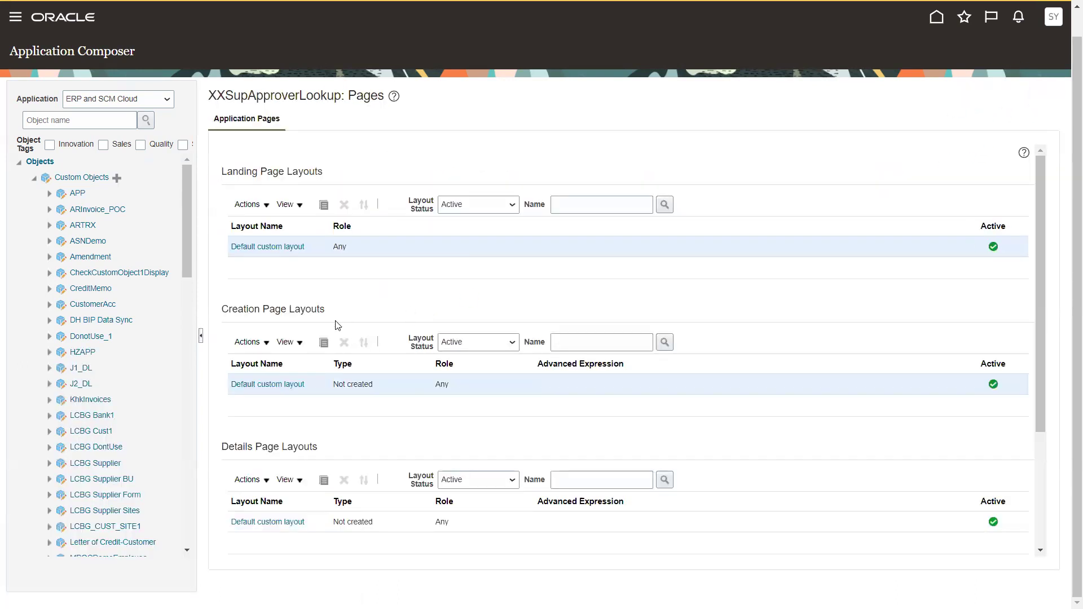
# - In the default details layout's Summary subtab, add ApproverName, remove Last Updated By, Created By and Last Update Date, and save
pyautogui.scroll(-3, 334, 338)
pyautogui.click(265, 353)
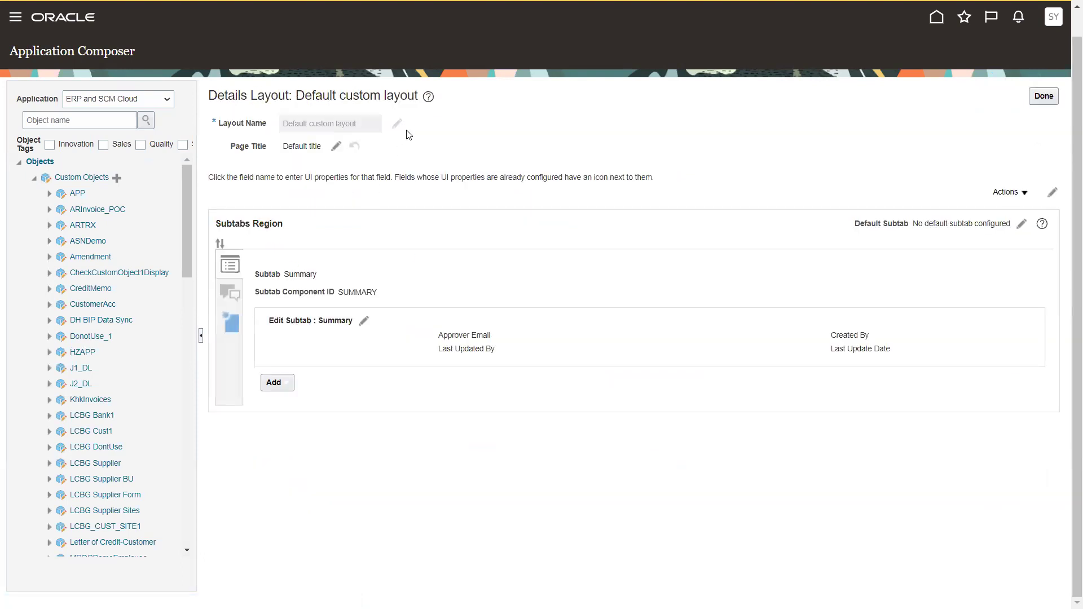
pyautogui.click(362, 319)
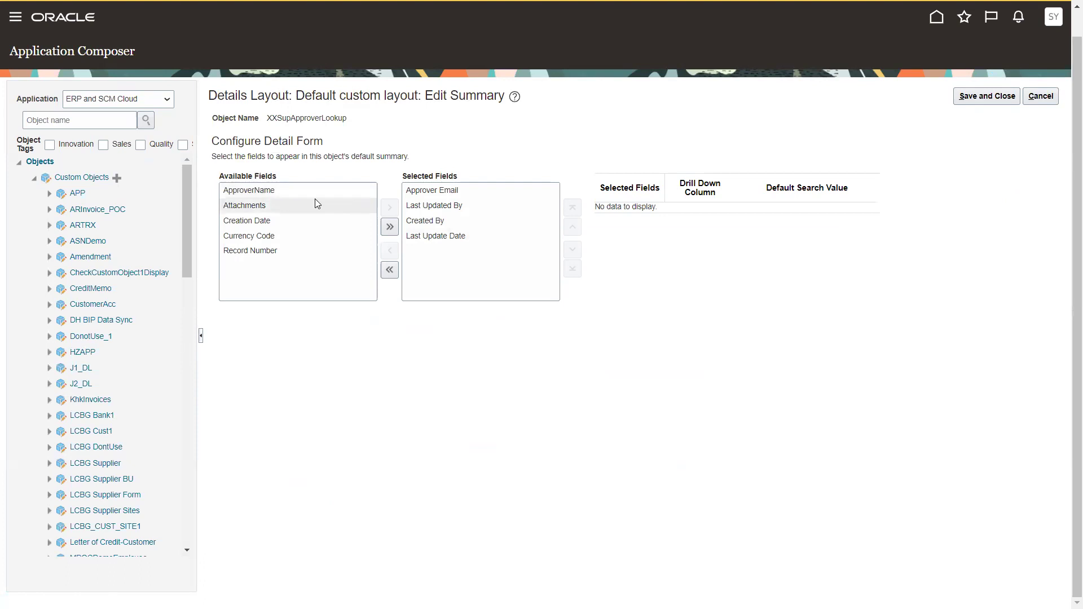
pyautogui.doubleClick(269, 193)
pyautogui.doubleClick(443, 206)
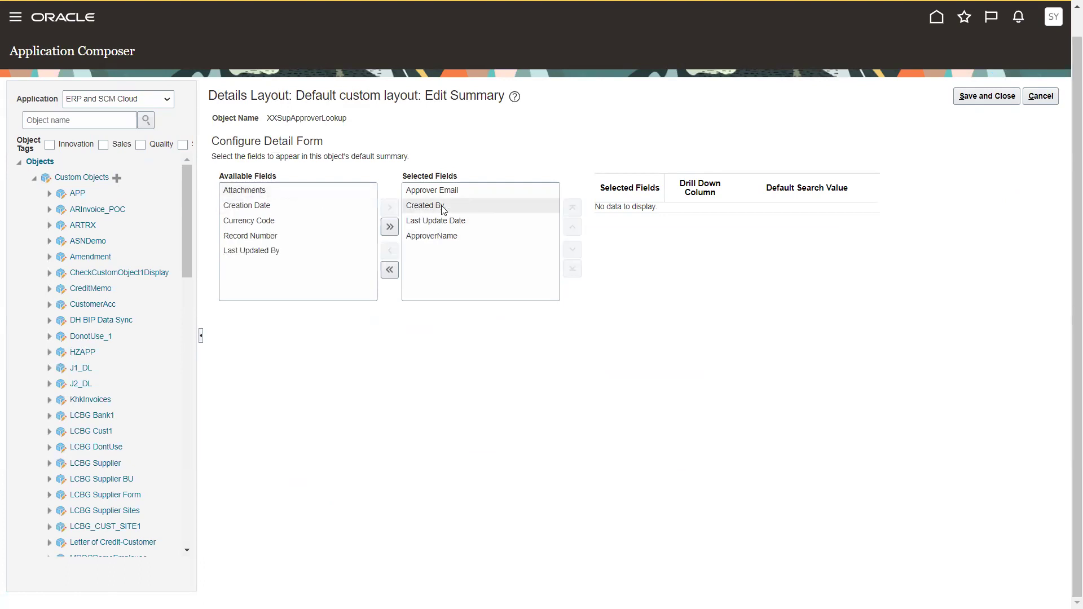
pyautogui.click(443, 208)
pyautogui.doubleClick(443, 208)
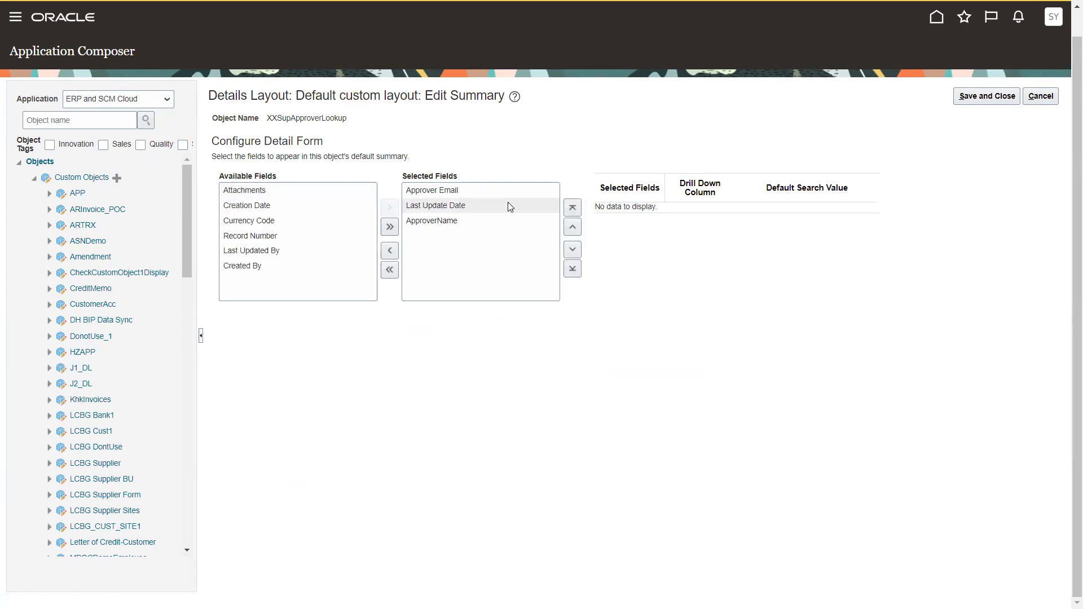
pyautogui.doubleClick(527, 207)
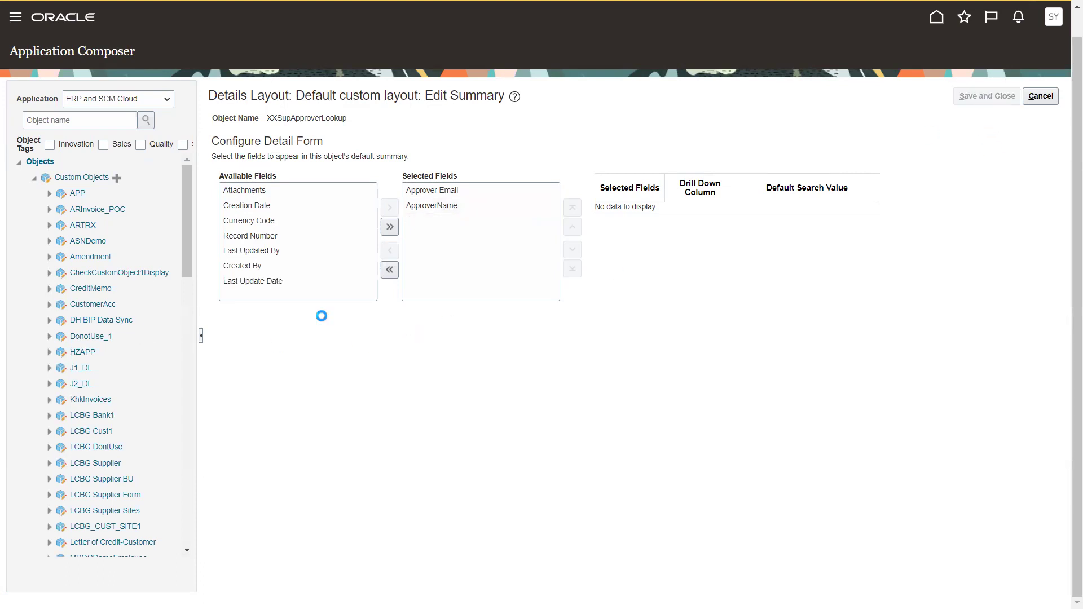
pyautogui.click(1043, 96)
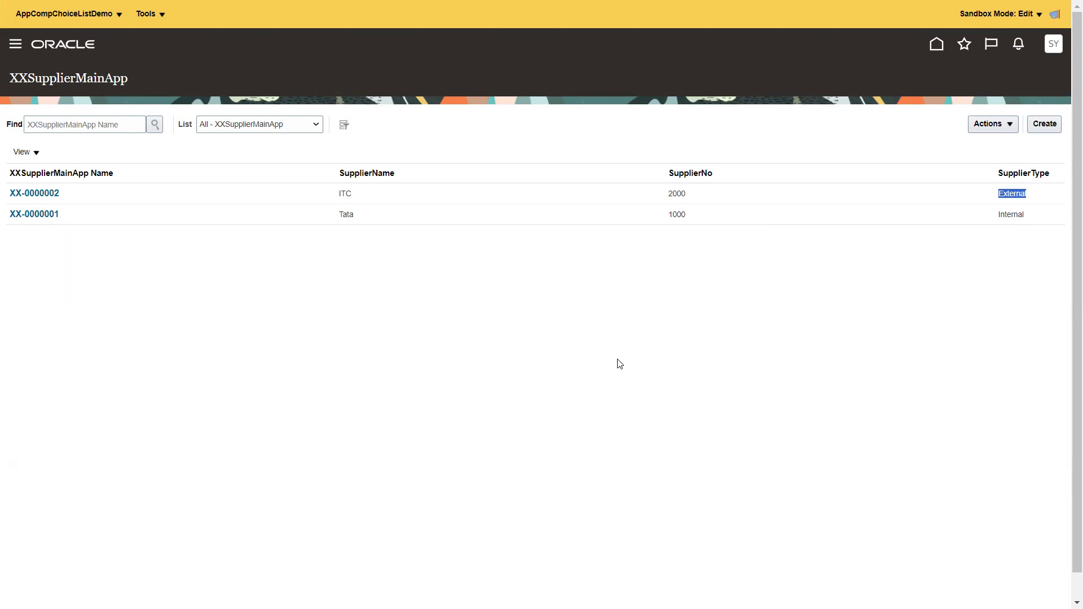
# - Go to the home page of the running application and open XXSupApproverLookup from the Others group
pyautogui.click(937, 44)
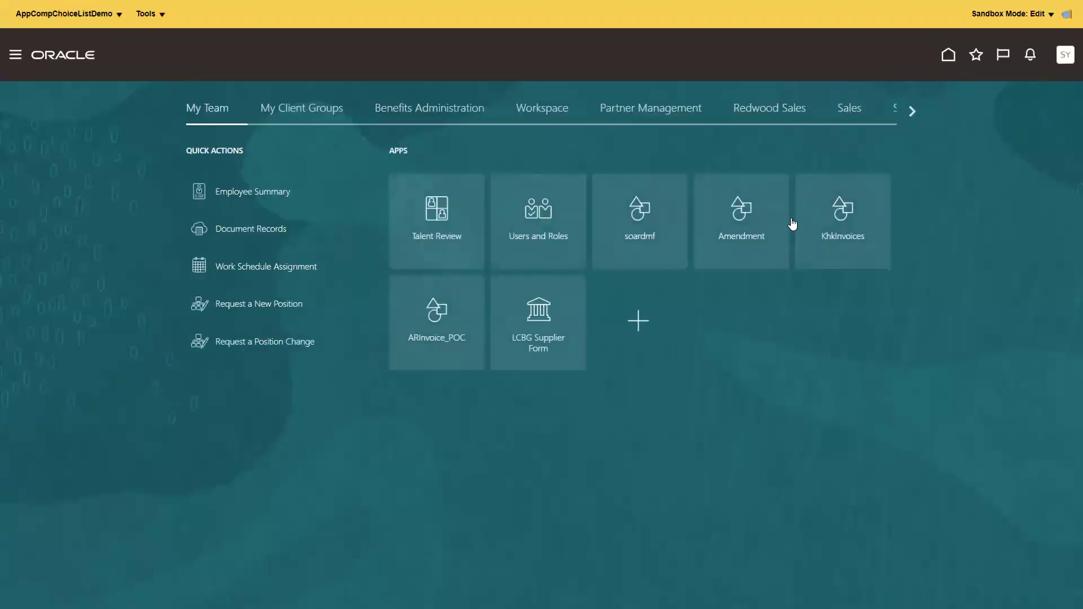
pyautogui.click(909, 112)
pyautogui.click(910, 113)
pyautogui.click(910, 113)
pyautogui.click(909, 114)
pyautogui.click(753, 111)
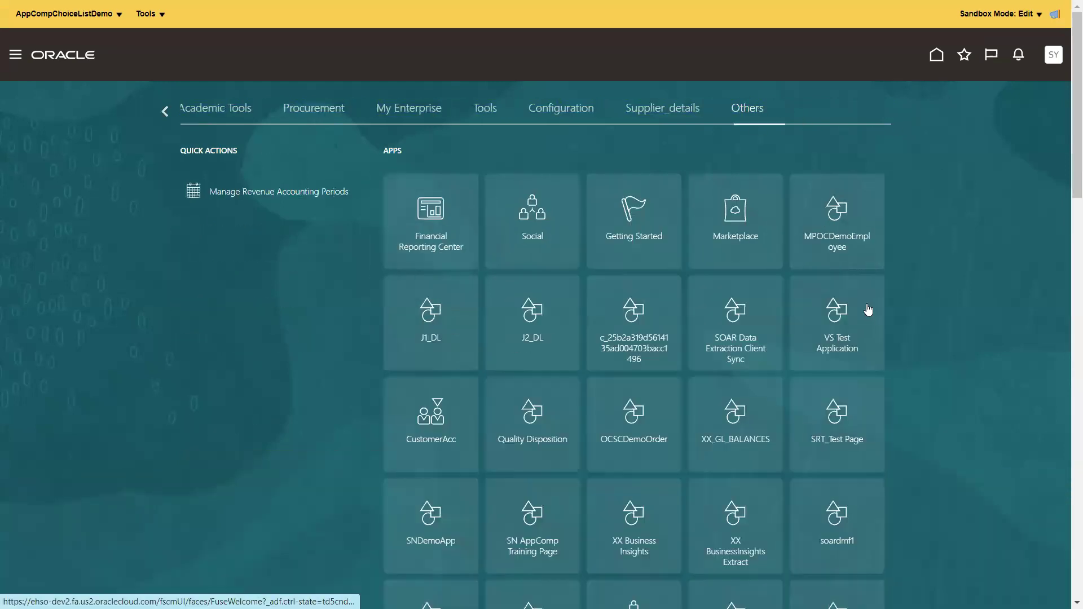
pyautogui.scroll(-10, 865, 309)
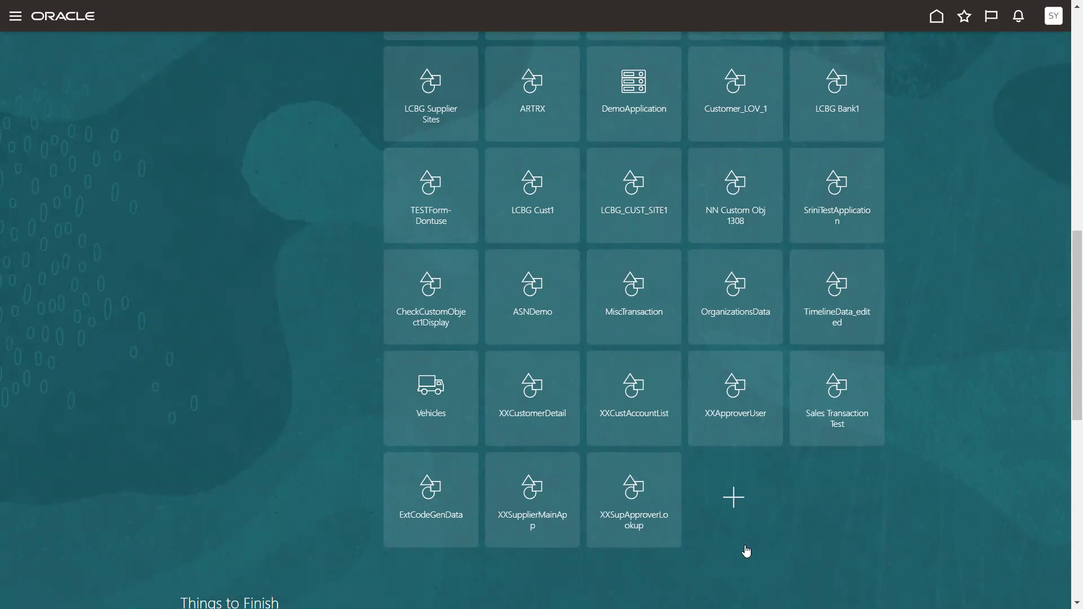
pyautogui.click(633, 499)
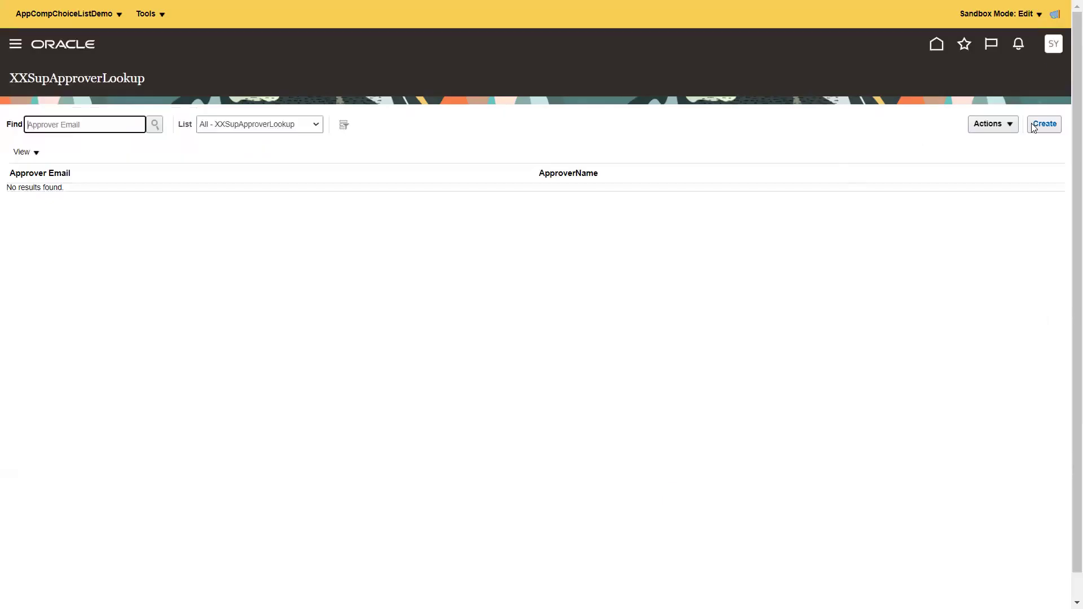
# - Create an approver lookup record with the approver's email and name, and save it
pyautogui.click(1034, 126)
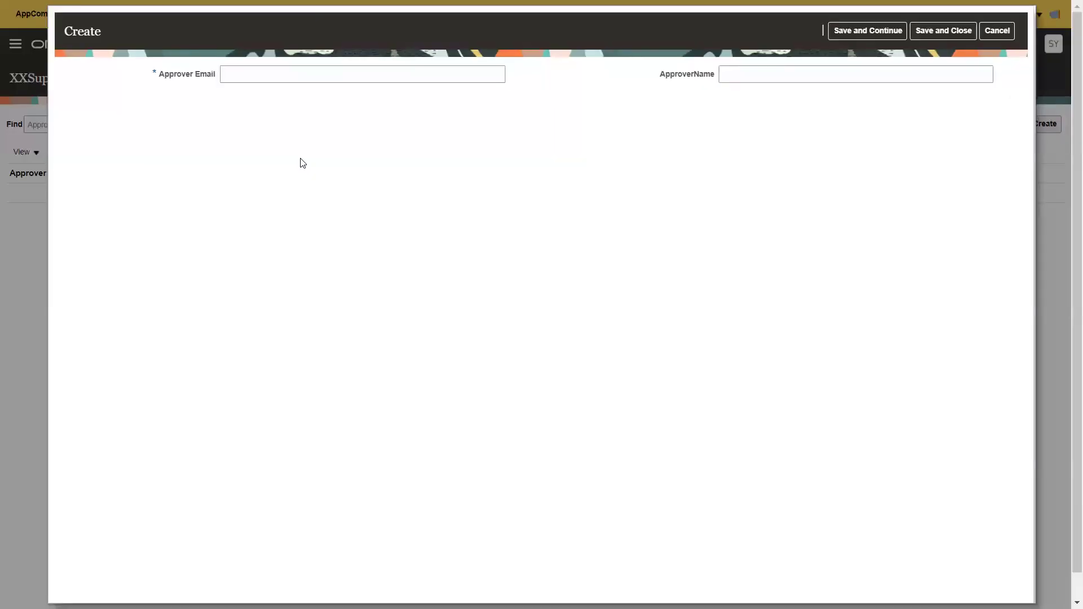
pyautogui.click(327, 79)
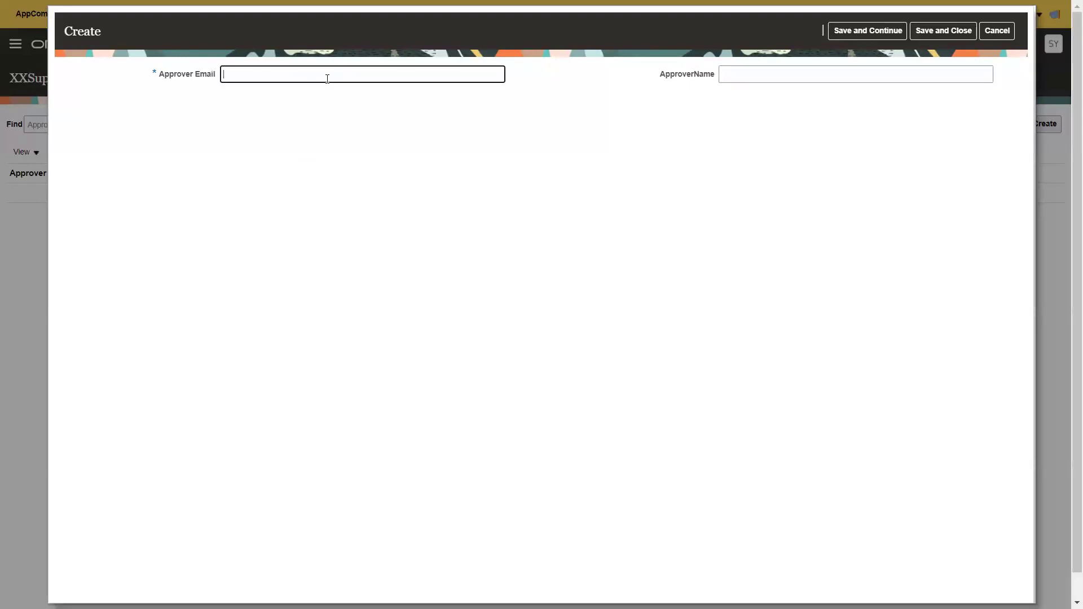
pyautogui.write('naren@test.com')
pyautogui.press('Tab')
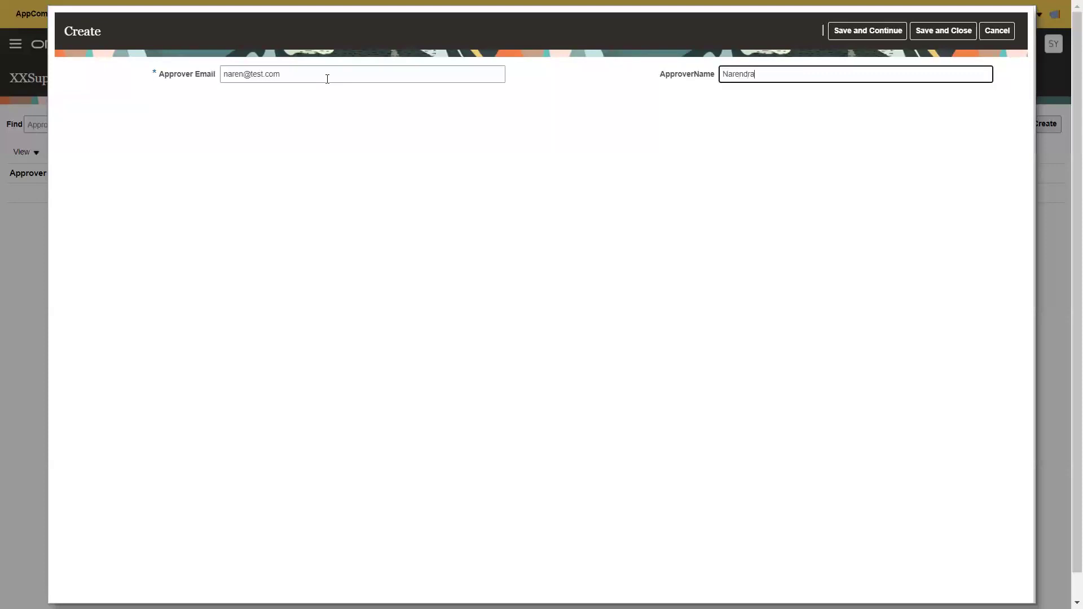
pyautogui.click(959, 30)
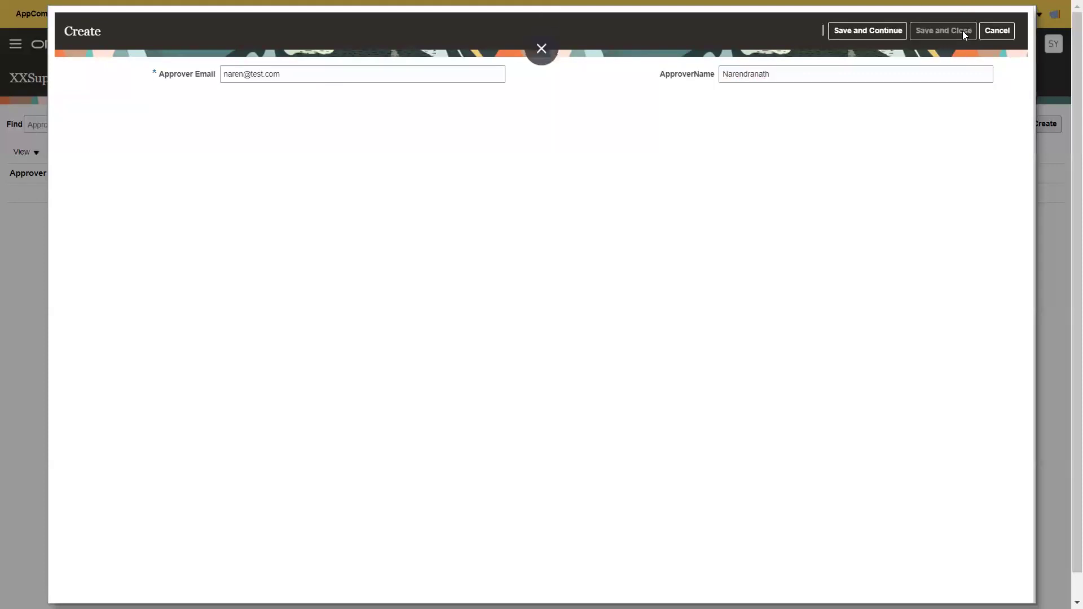
# - Create a second approver lookup record with the approver's email and name, then save and close it
pyautogui.click(1046, 124)
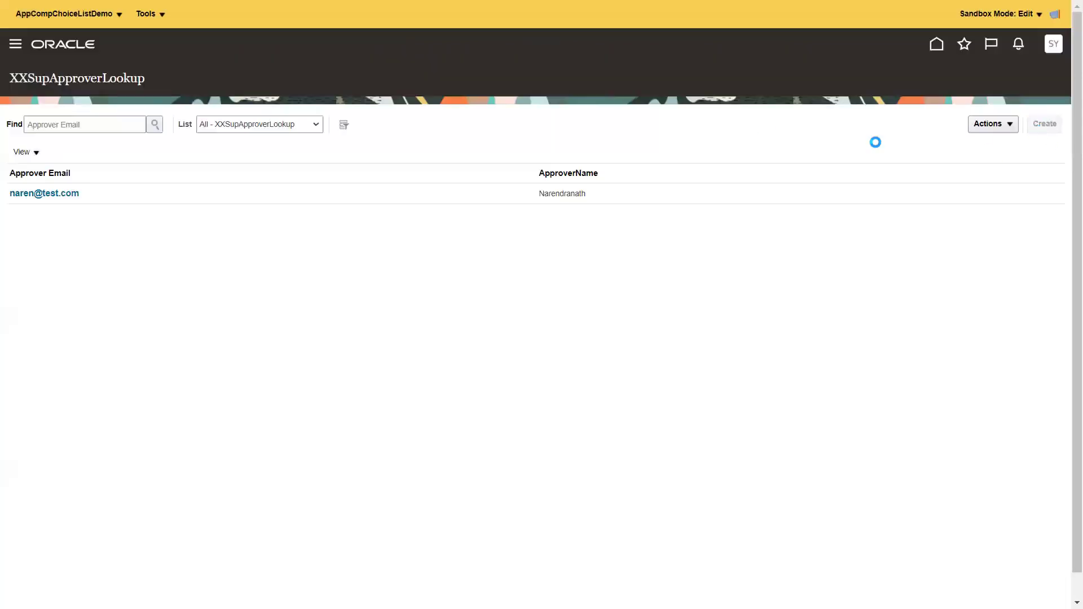
pyautogui.click(332, 74)
pyautogui.write('seeth')
pyautogui.press('Tab')
pyautogui.hotkey('shift', 'Tab')
pyautogui.write('seet')
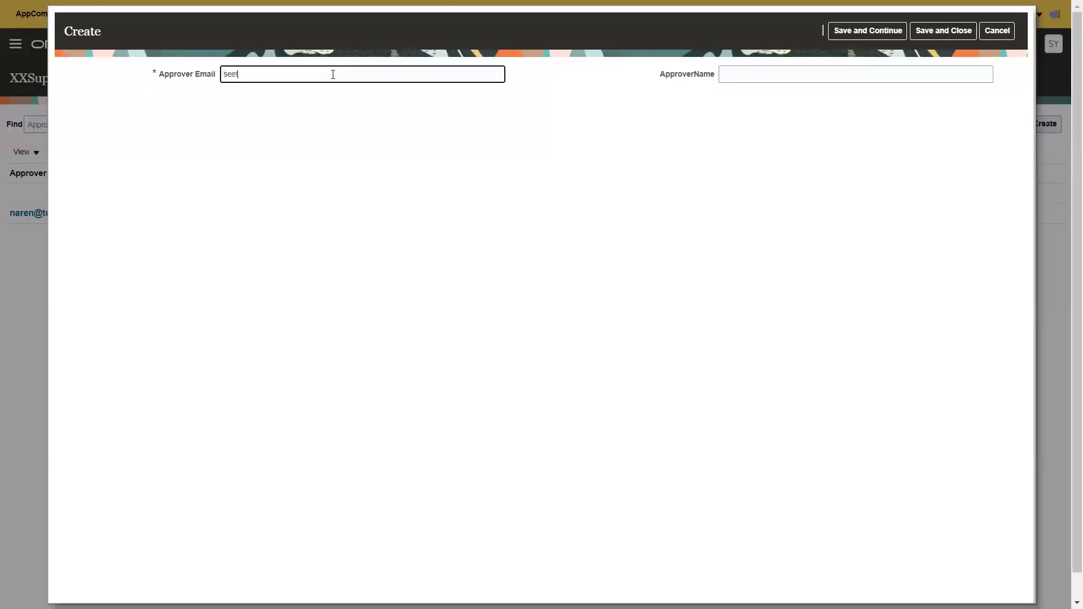
pyautogui.press('Tab')
pyautogui.click(956, 31)
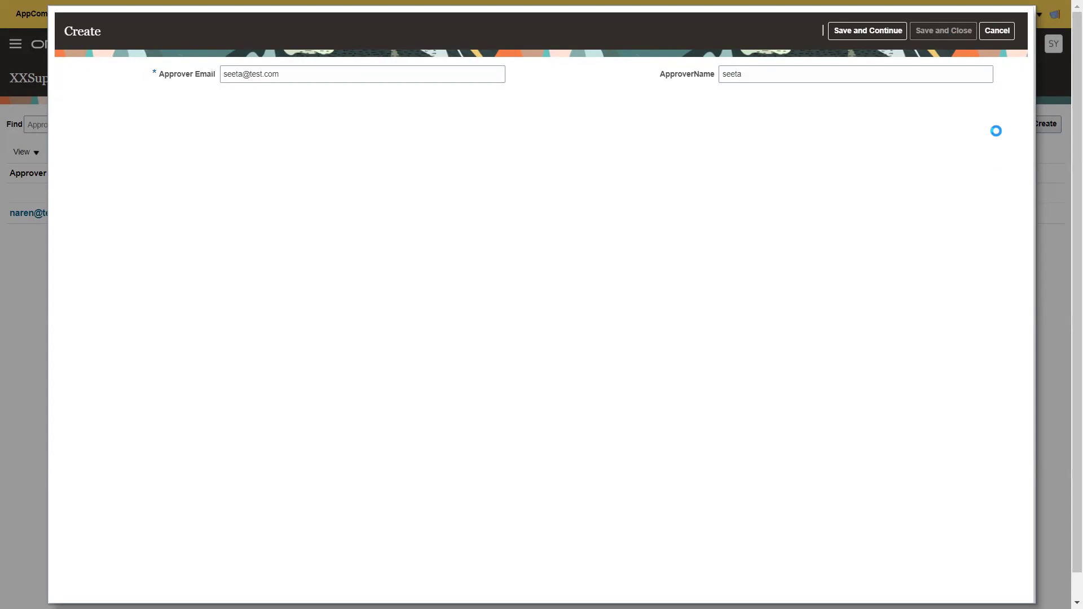
# - Add a third approver lookup record with that approver's email and name, and save it
pyautogui.click(1044, 124)
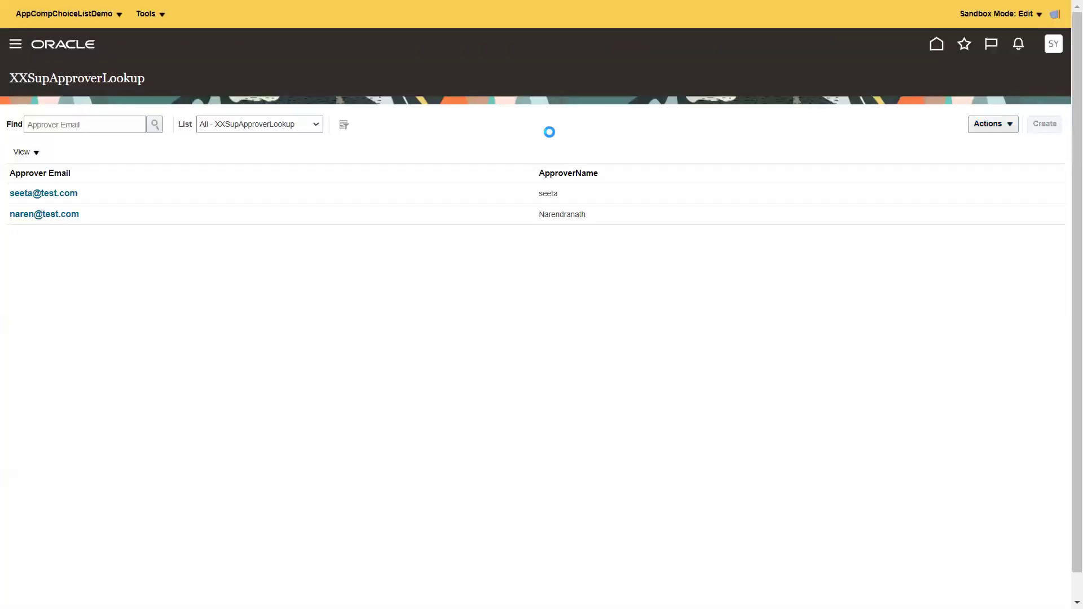
pyautogui.click(347, 75)
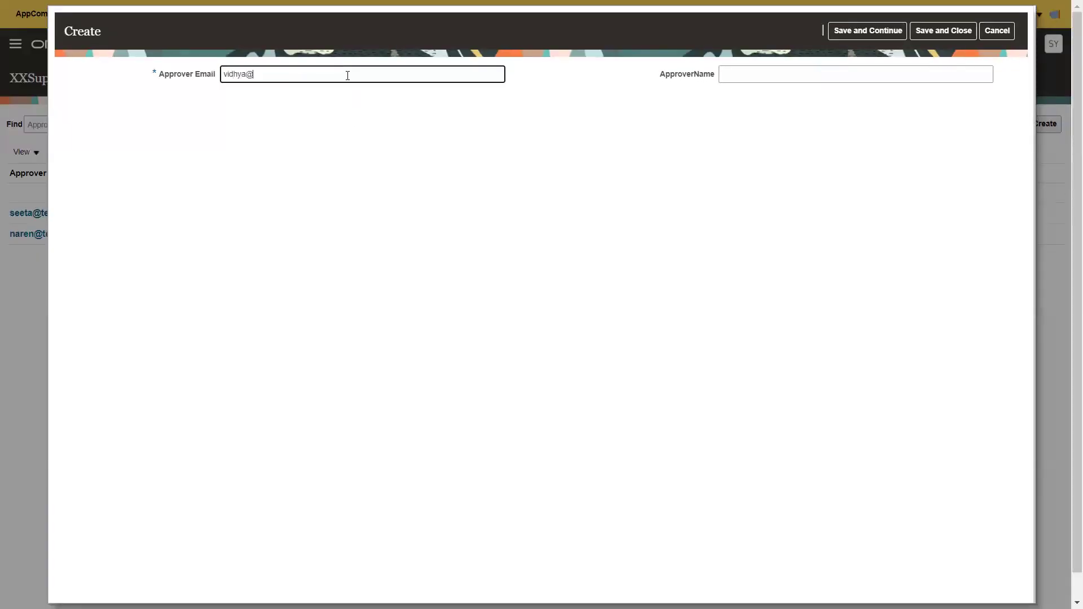
pyautogui.write('vidhya@test.com')
pyautogui.press('Tab')
pyautogui.write('v')
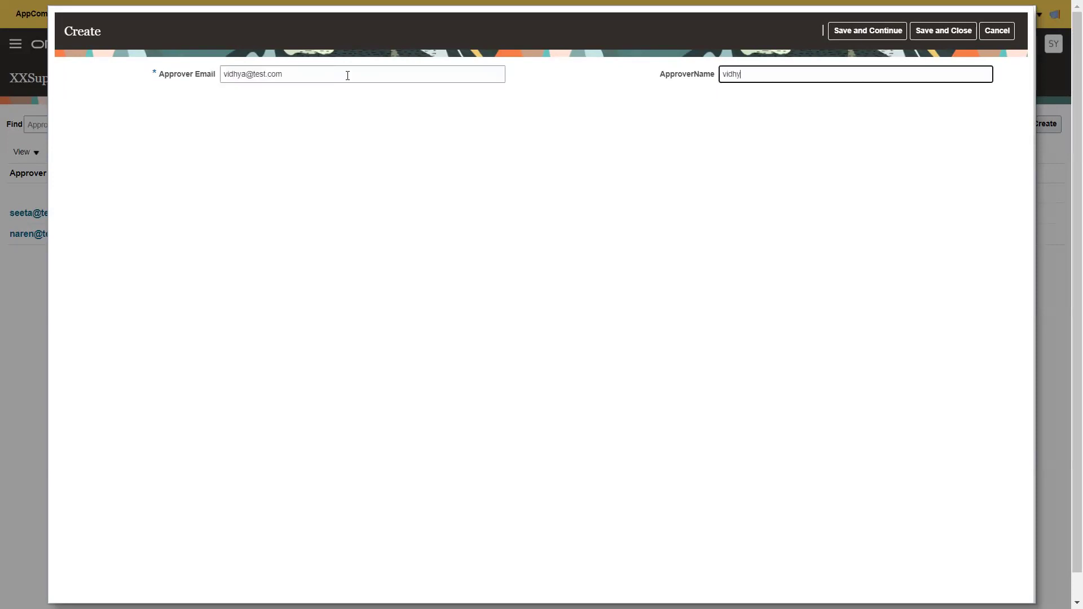
pyautogui.click(970, 33)
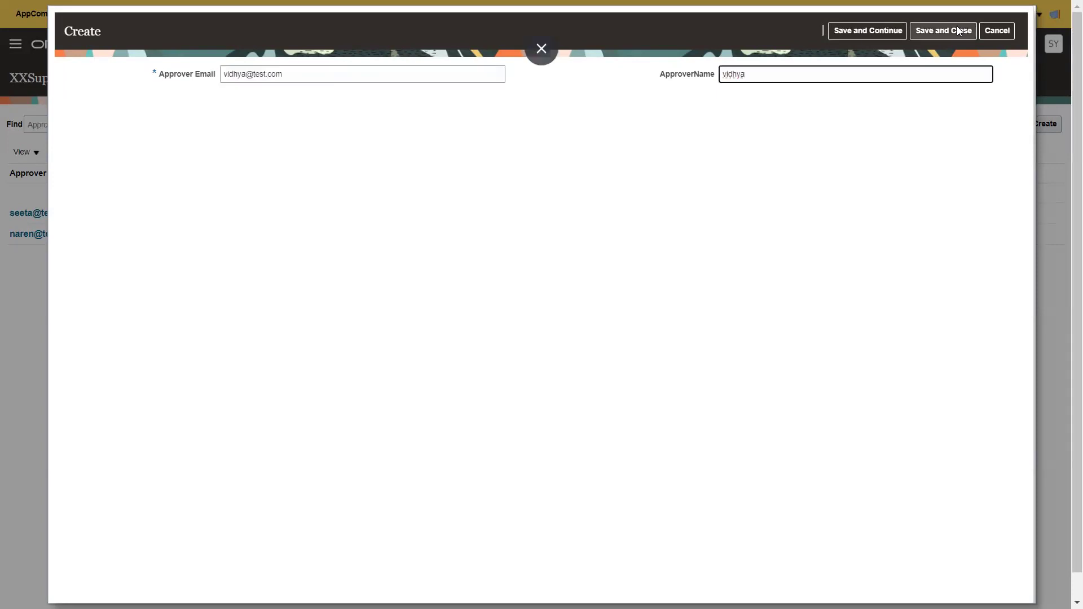
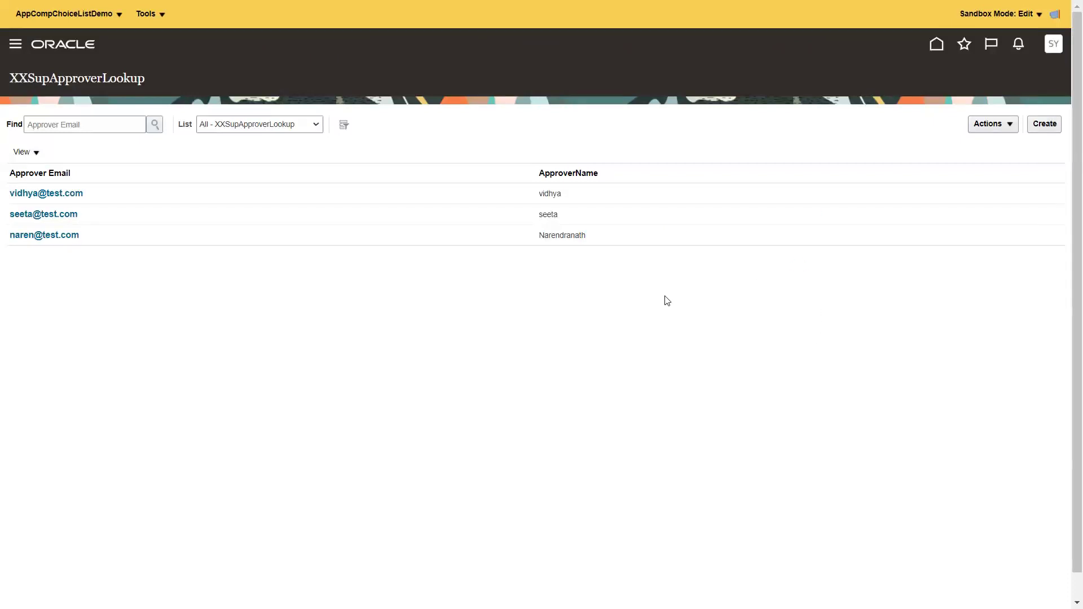
# - Switch to Application Composer, open the custom fields of XXSupplierMainApp and start a new Choice List (Dynamic) field
pyautogui.scroll(-15, 97, 324)
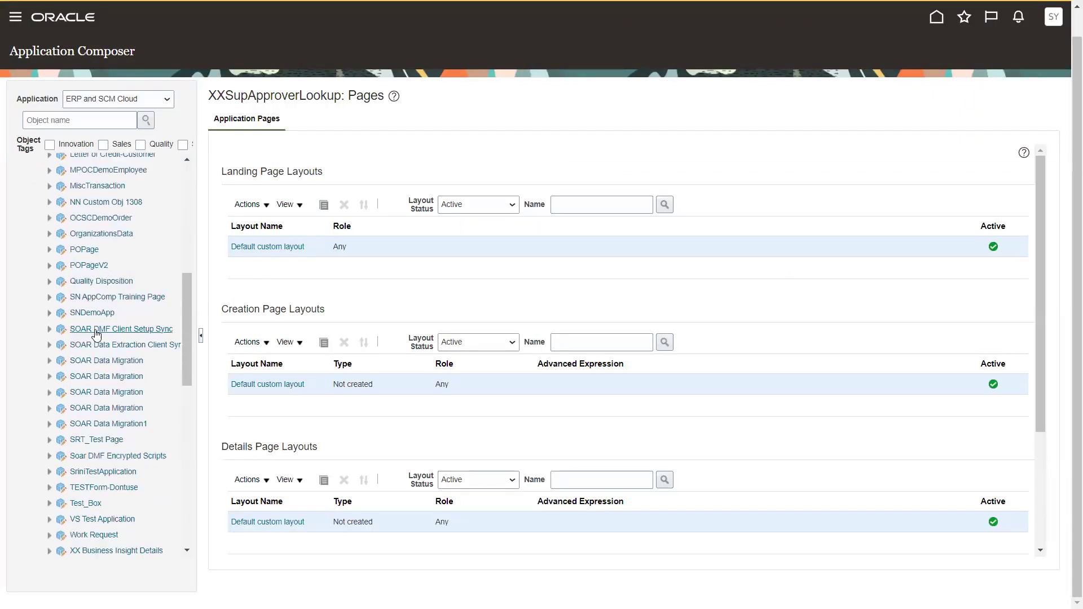
pyautogui.scroll(5, 118, 401)
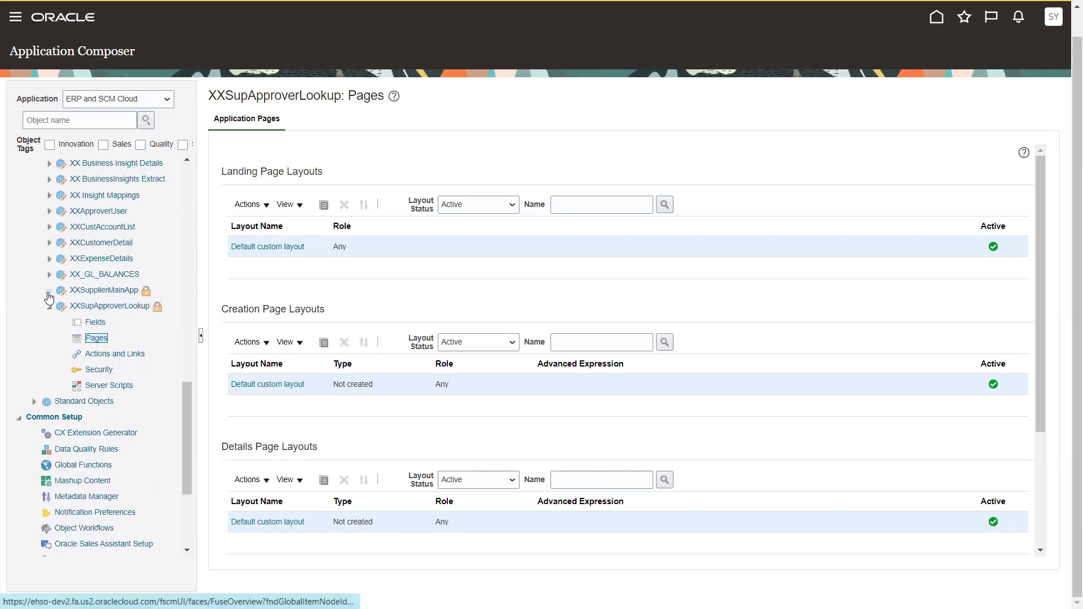
pyautogui.click(96, 306)
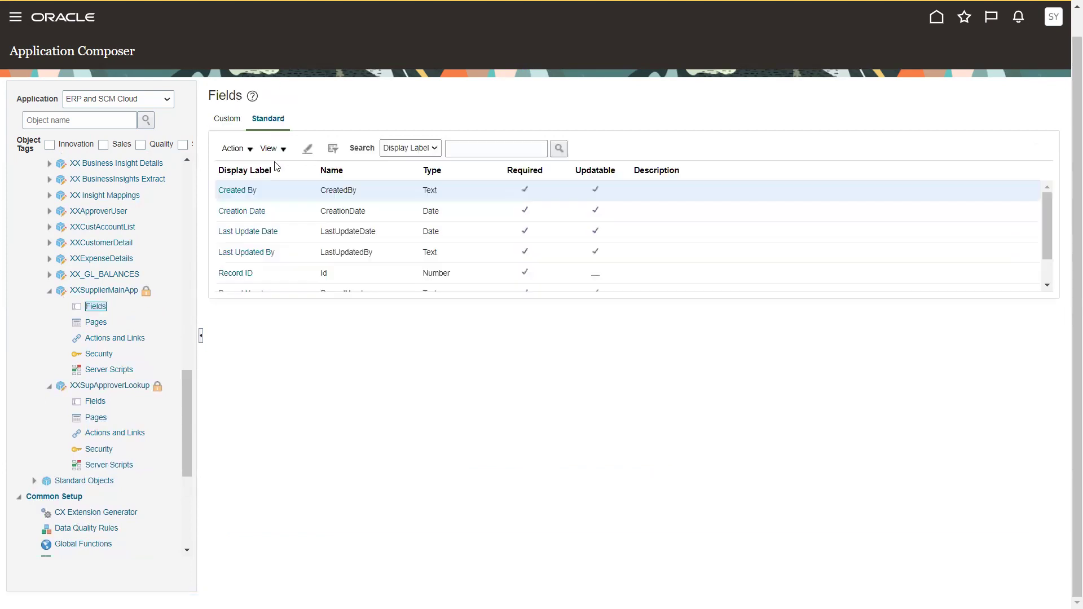
pyautogui.click(228, 119)
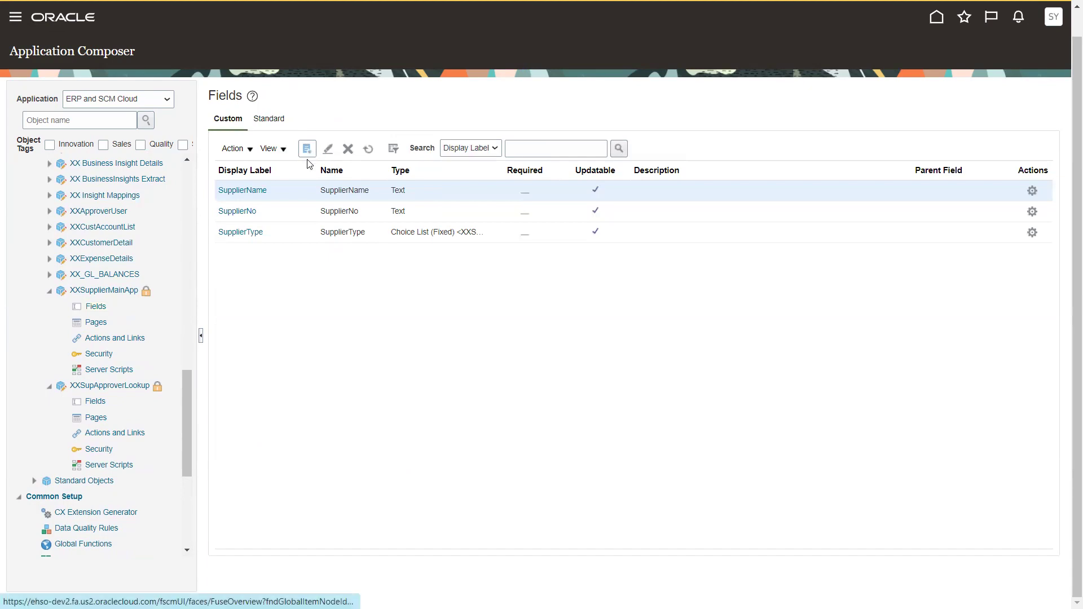
pyautogui.click(308, 153)
pyautogui.click(486, 386)
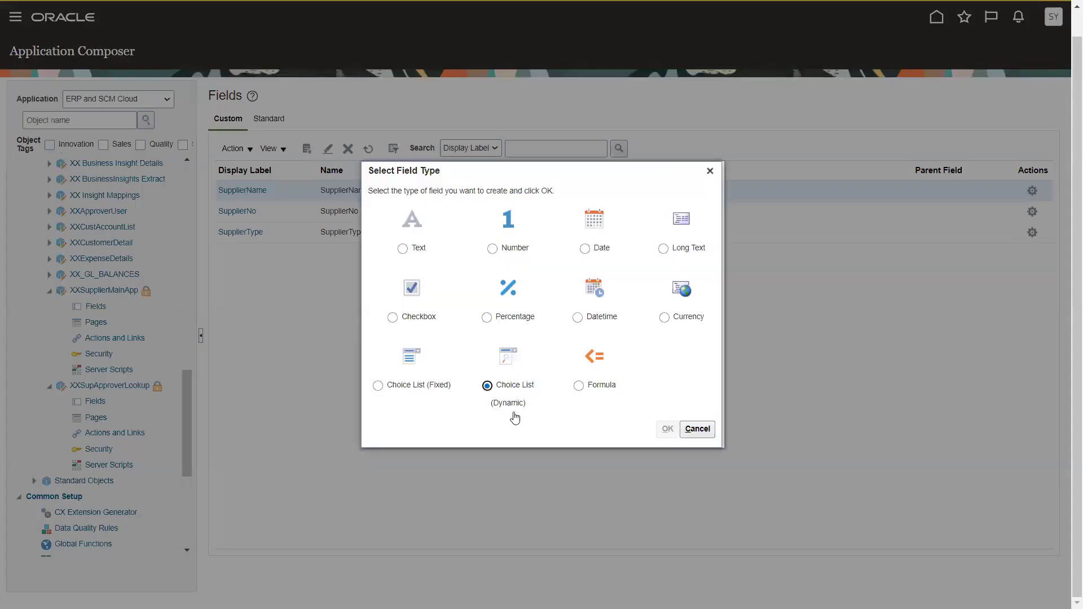
pyautogui.click(666, 431)
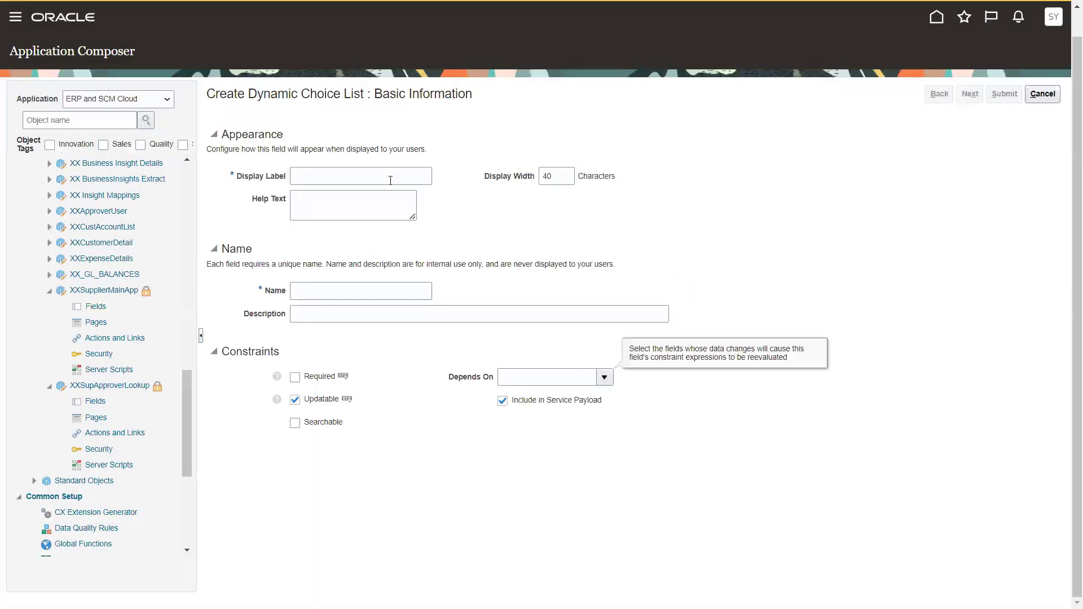
# - Set the dynamic choice list's display label to ApprovalEmailList and continue to its list of values
pyautogui.click(390, 178)
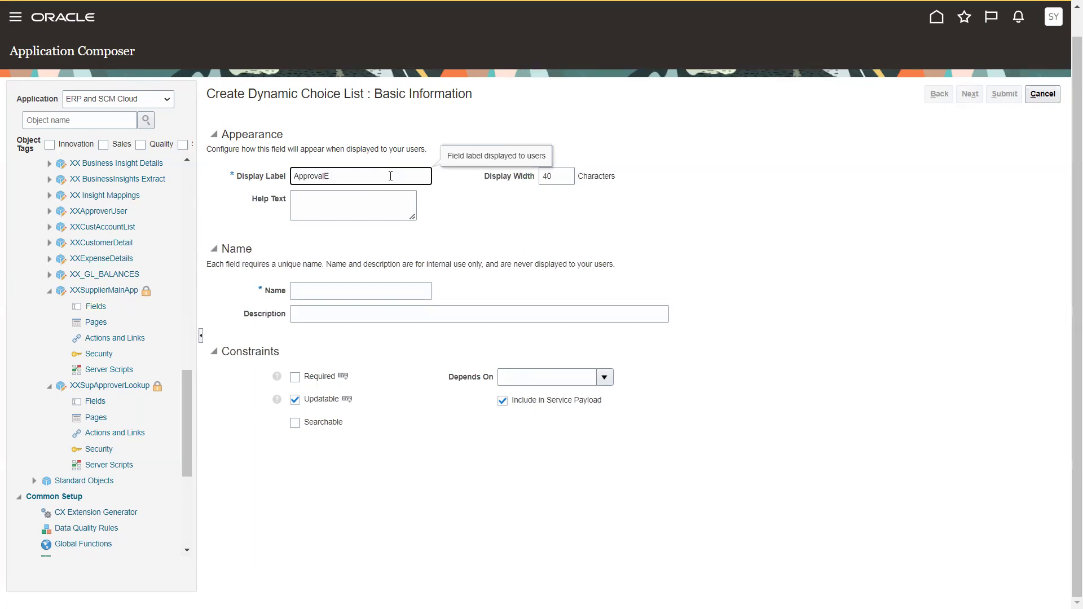
pyautogui.write('st')
pyautogui.press('Tab')
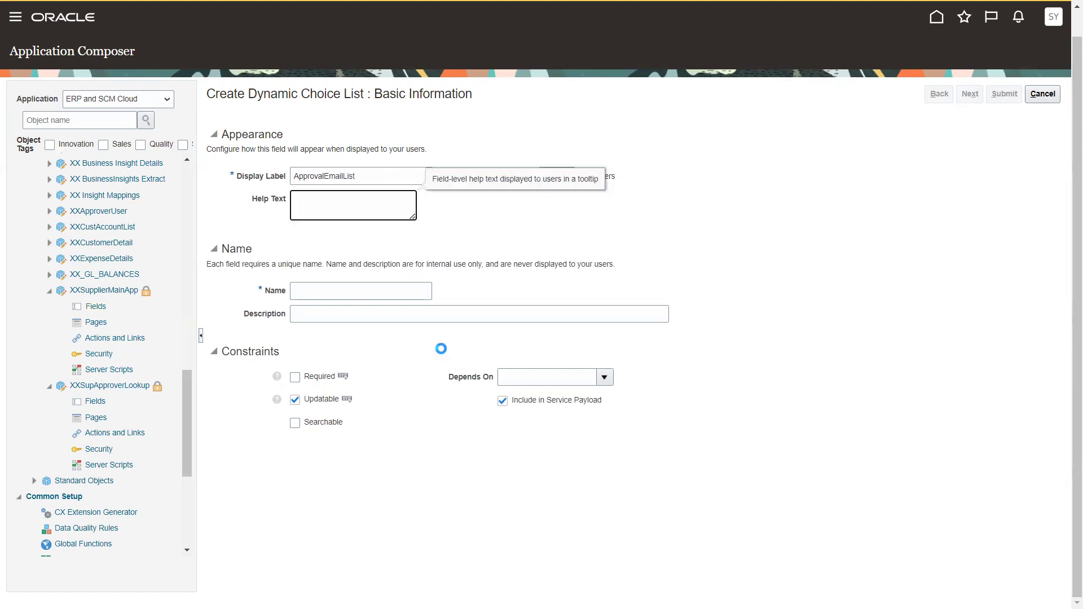
pyautogui.click(970, 94)
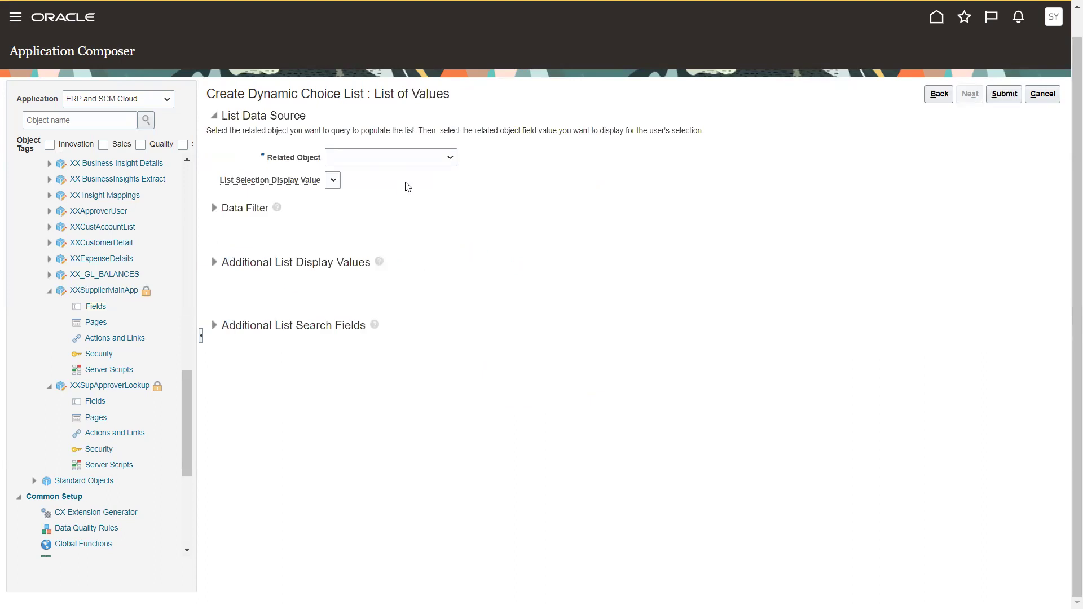
# - Choose XXSupApproverLookup as the related object, keep Approver Email as the list selection display value, and submit the field
pyautogui.click(404, 162)
pyautogui.scroll(-10, 403, 261)
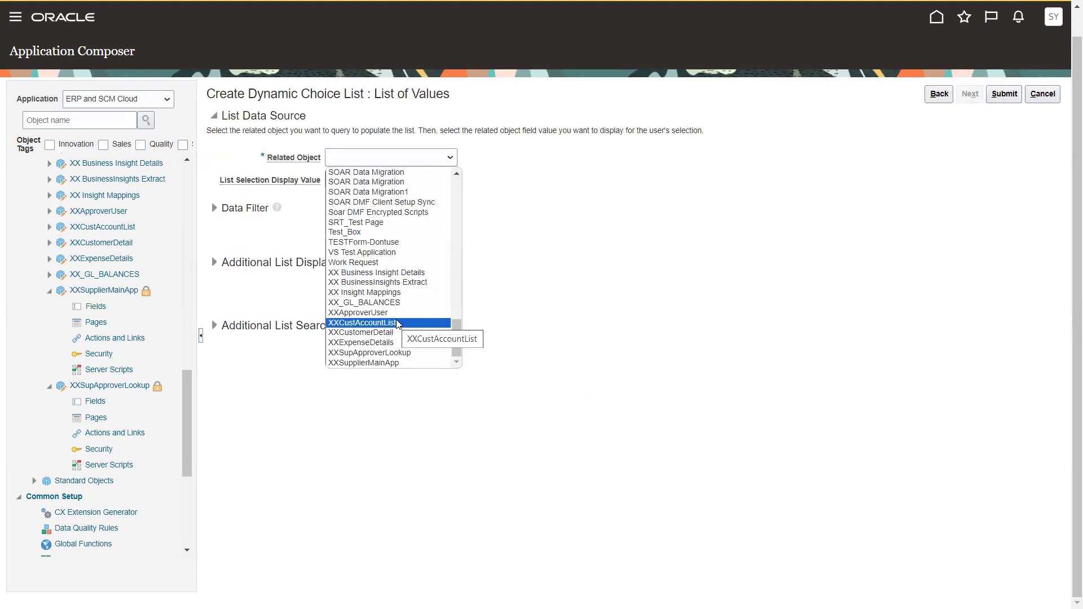
pyautogui.click(395, 352)
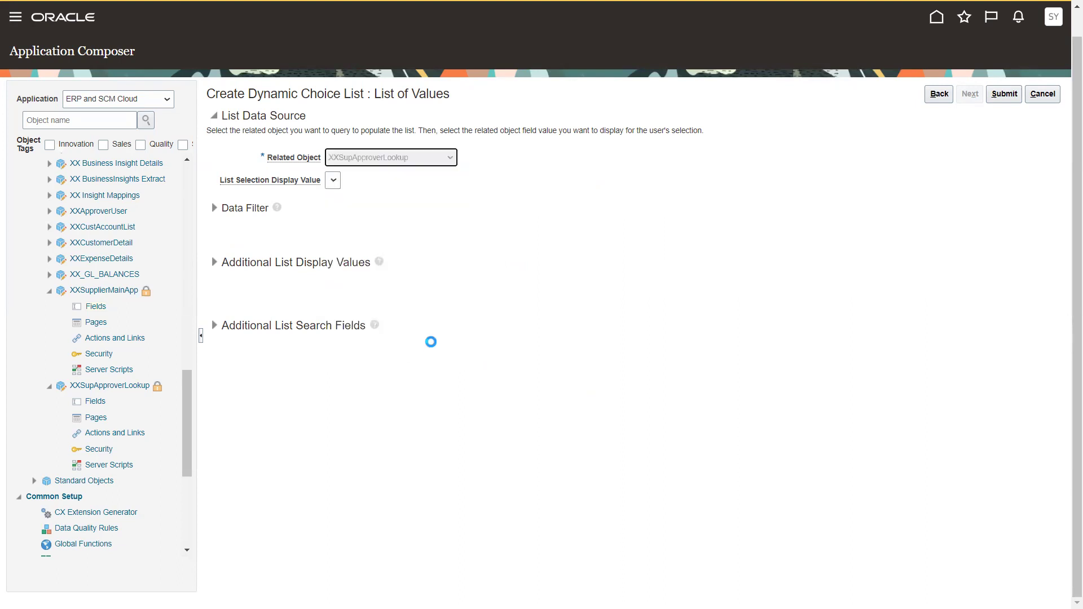
pyautogui.click(377, 183)
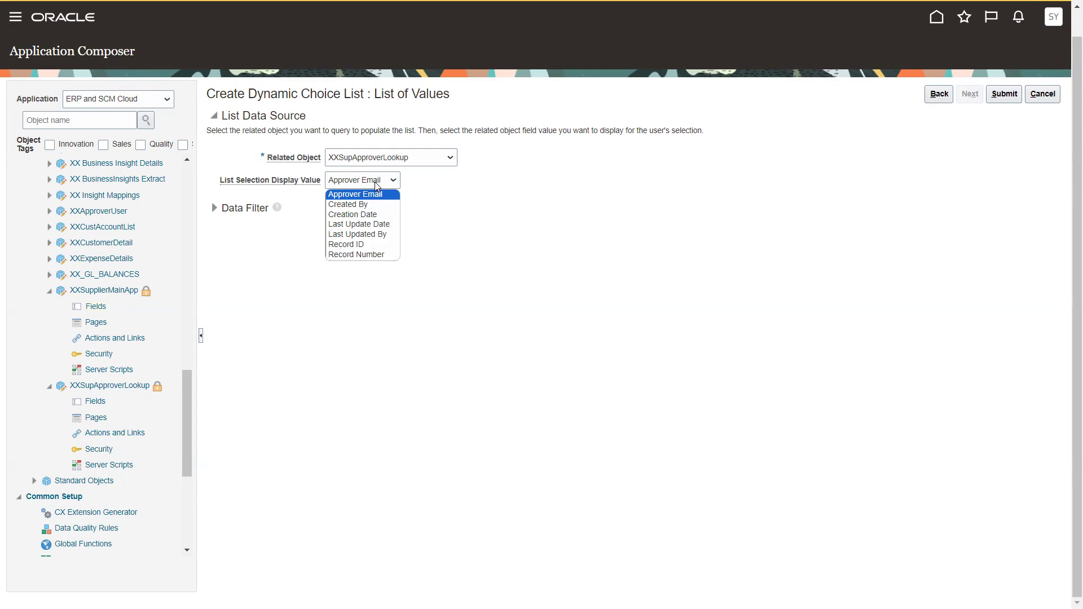
pyautogui.click(376, 185)
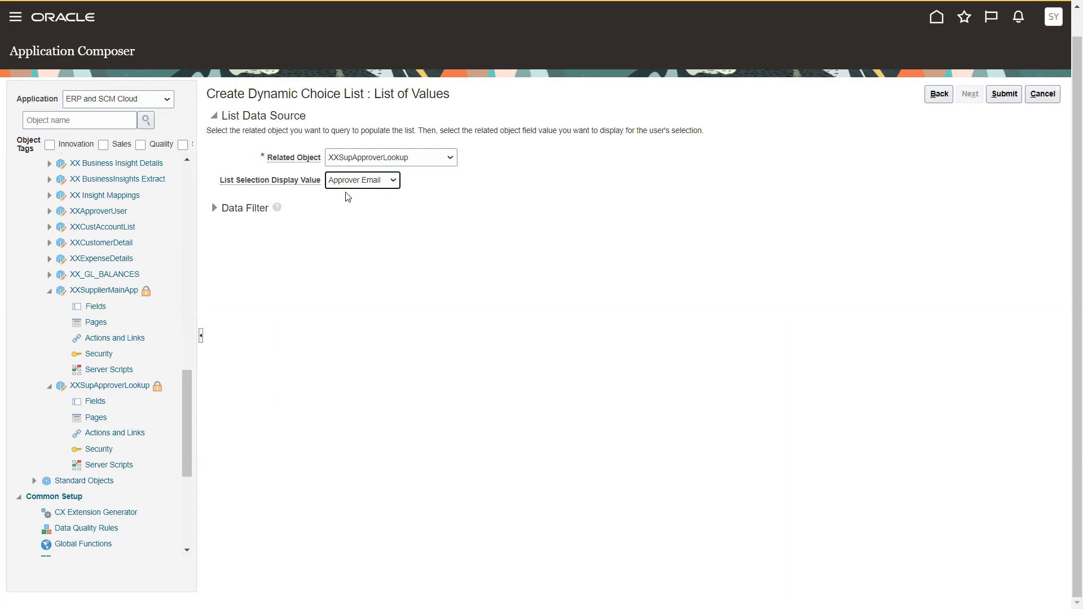
pyautogui.click(1008, 93)
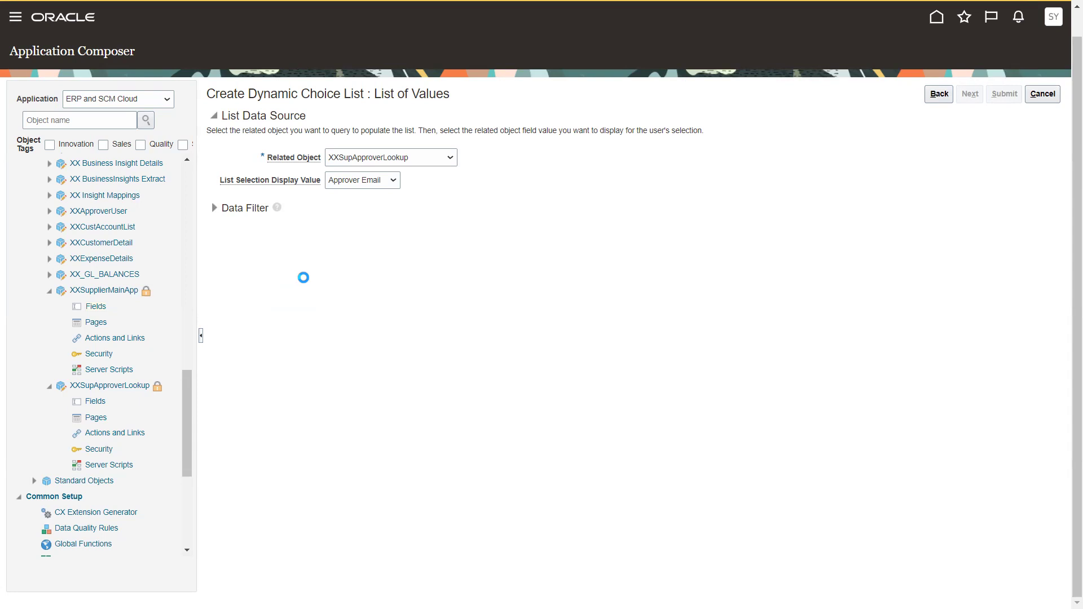
# - Add ApprovalEmailList to the summary table of XXSupplierMainApp's default landing page layout, save it and finish the layout
pyautogui.scroll(-15, 155, 334)
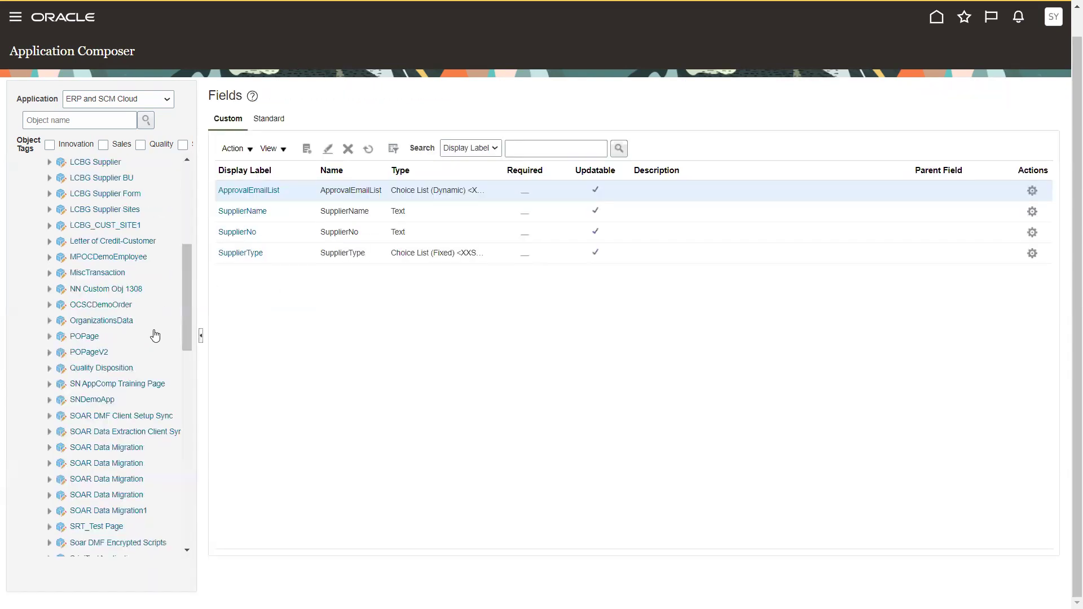
pyautogui.click(95, 323)
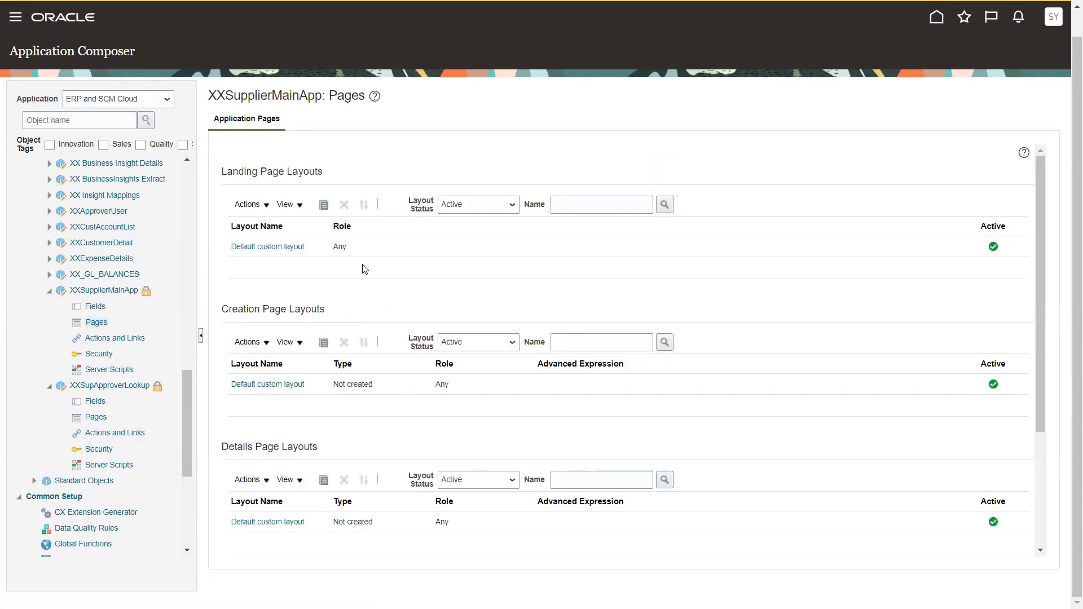
pyautogui.click(287, 248)
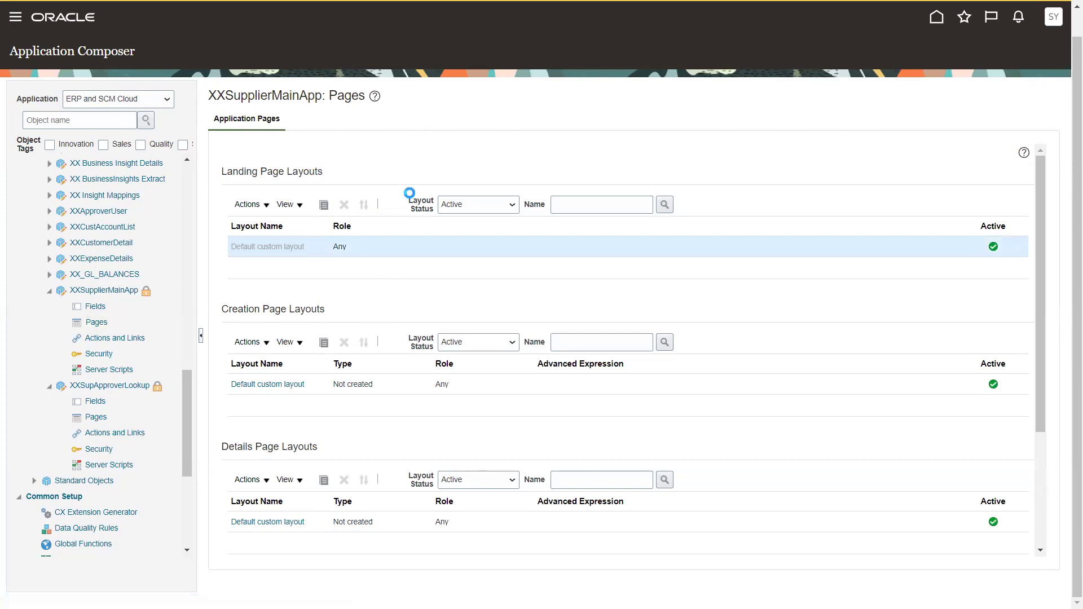
pyautogui.click(282, 187)
pyautogui.doubleClick(292, 225)
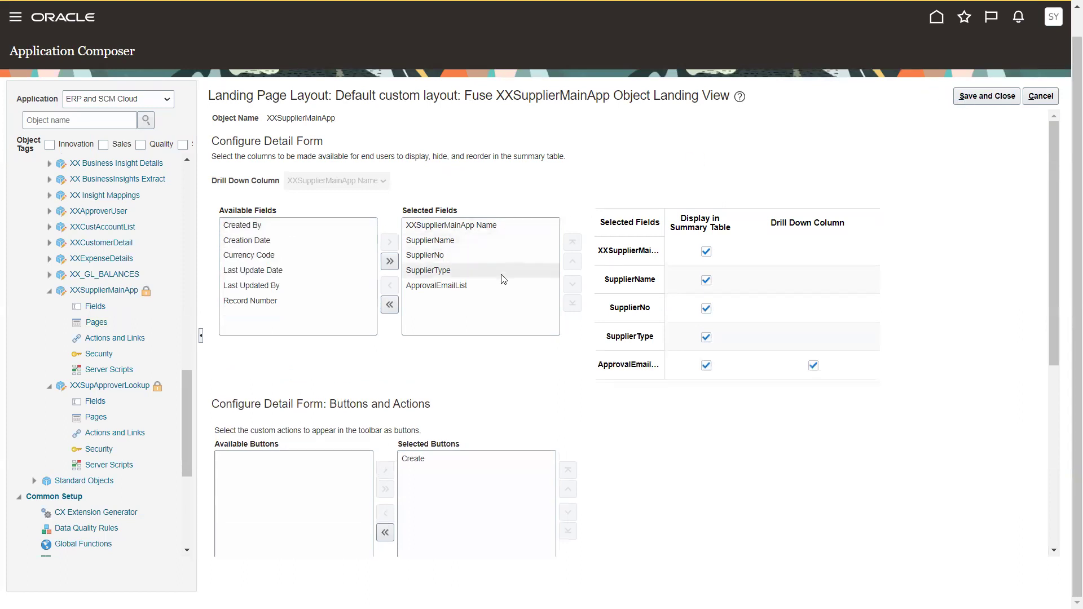
pyautogui.click(501, 283)
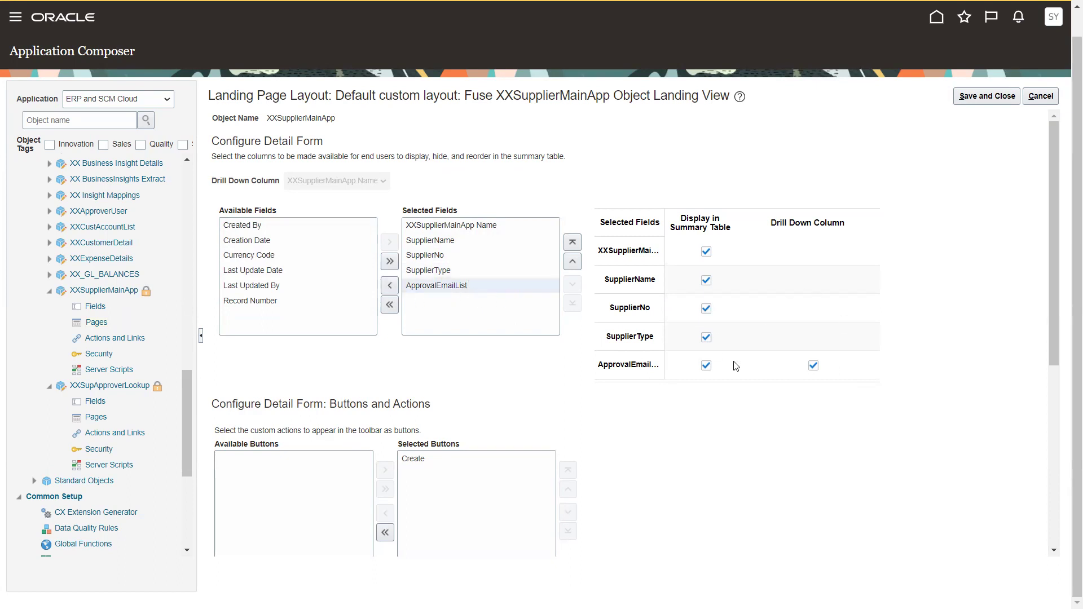
pyautogui.click(961, 101)
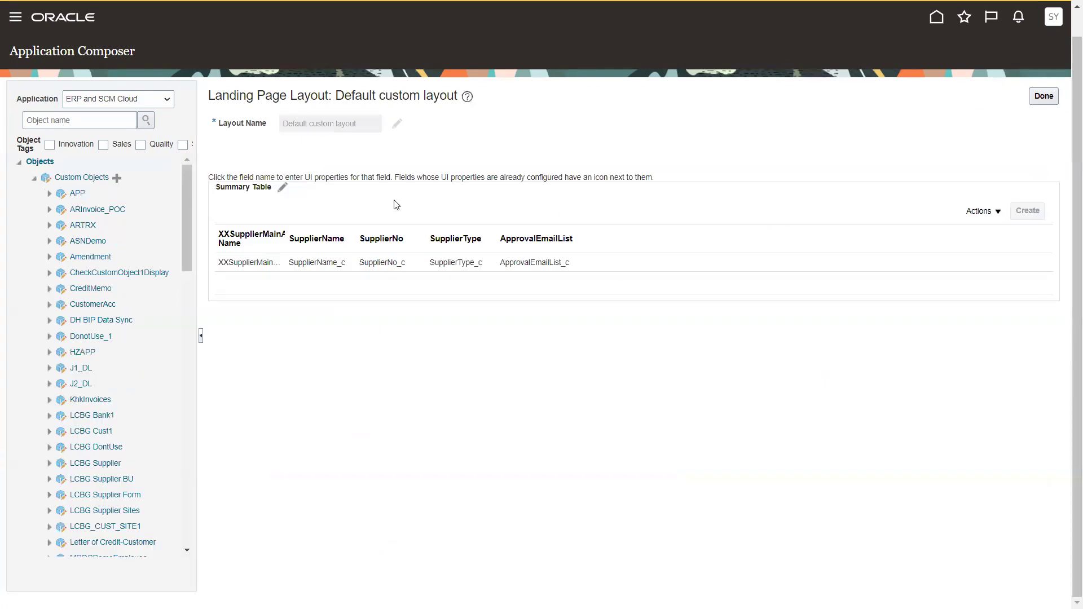
pyautogui.click(1043, 97)
# - Add ApprovalEmailList to the selected fields of XXSupplierMainApp's default creation page layout, save it and finish the layout
pyautogui.click(303, 384)
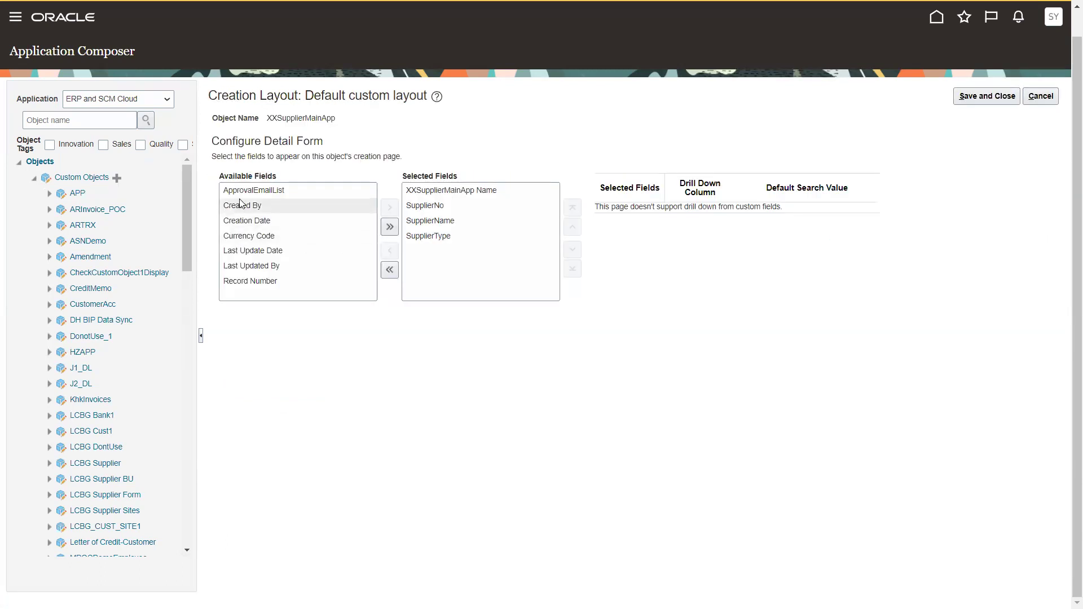
pyautogui.doubleClick(248, 191)
pyautogui.click(988, 96)
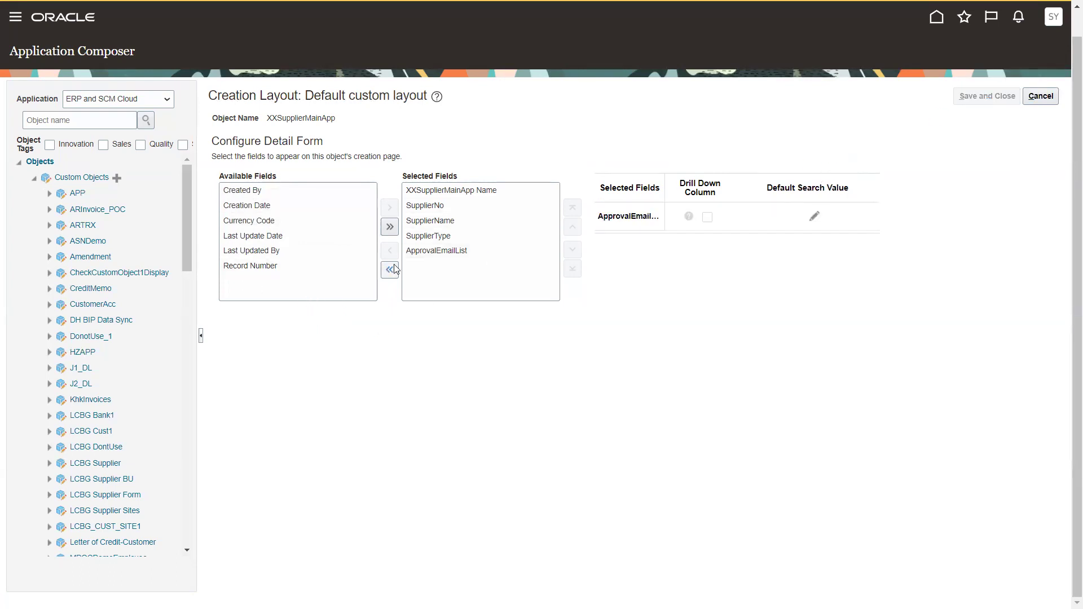
pyautogui.click(1045, 97)
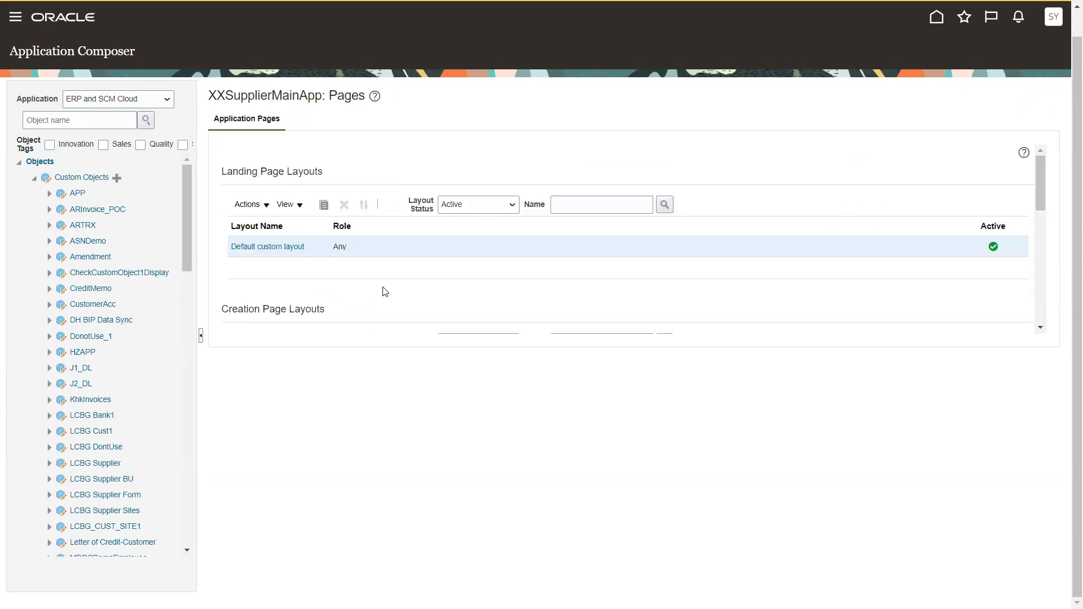
# - Add ApprovalEmailList to the Summary subtab of XXSupplierMainApp's default details page layout and save it
pyautogui.click(285, 353)
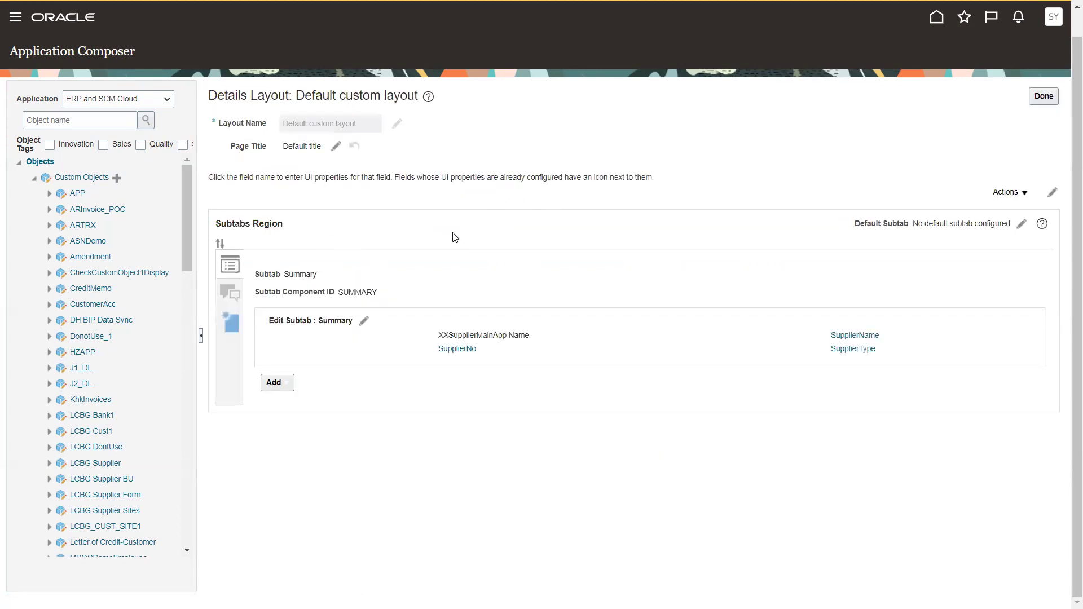
pyautogui.click(364, 321)
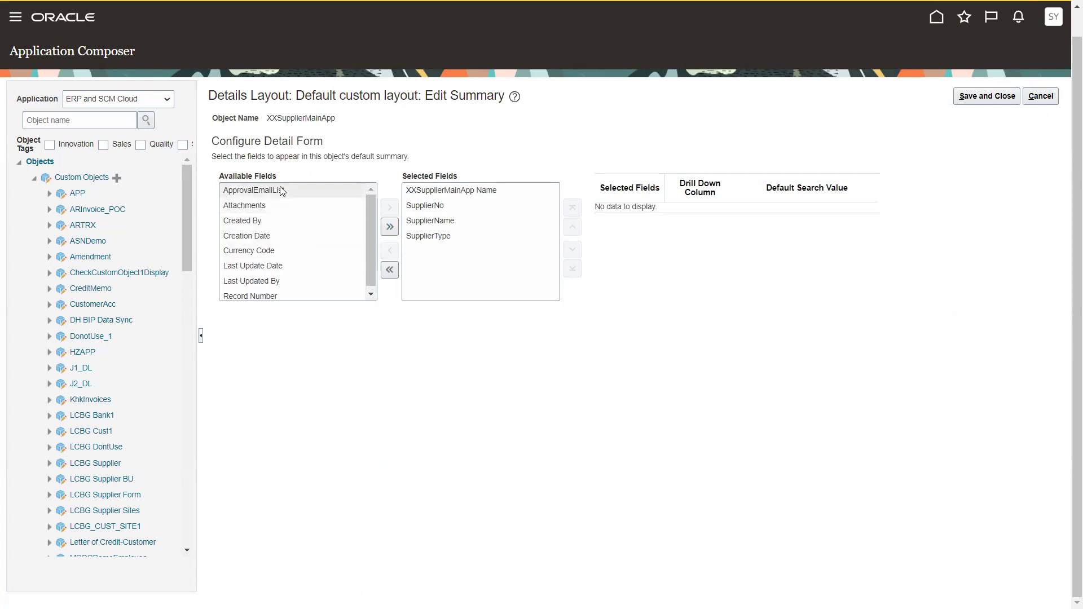
pyautogui.doubleClick(281, 190)
pyautogui.click(974, 103)
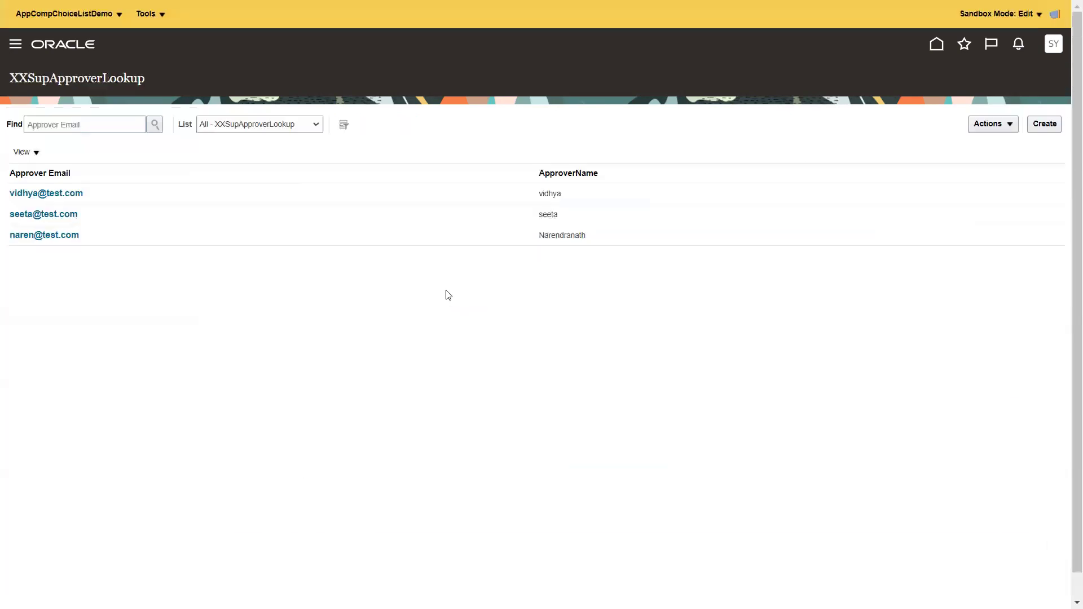
# - Open the XXSupplierMainApp application from the Others group on the home page
pyautogui.click(936, 44)
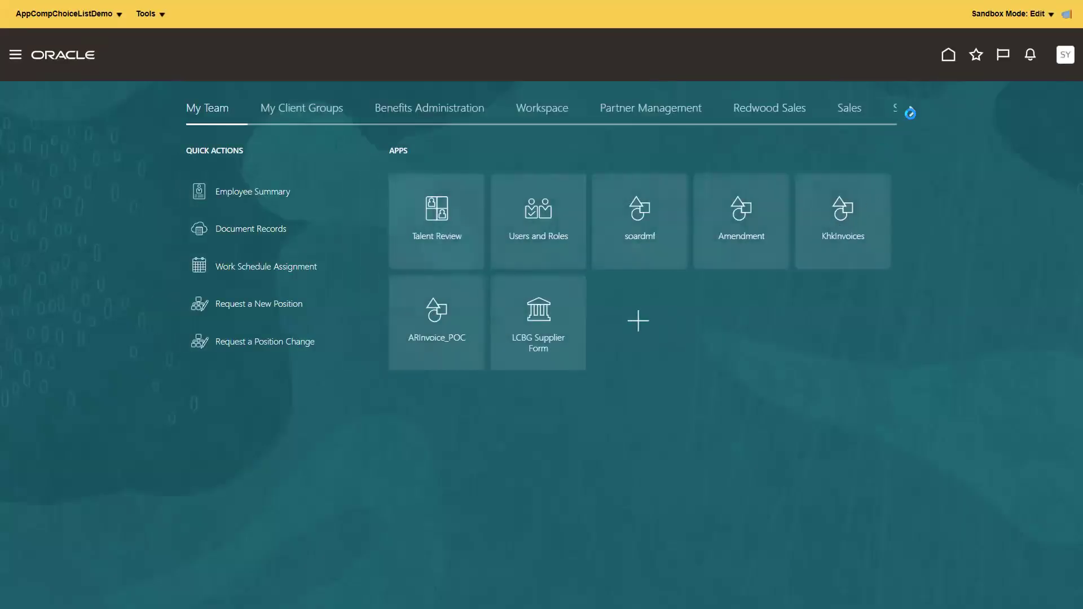
pyautogui.click(912, 112)
pyautogui.click(911, 114)
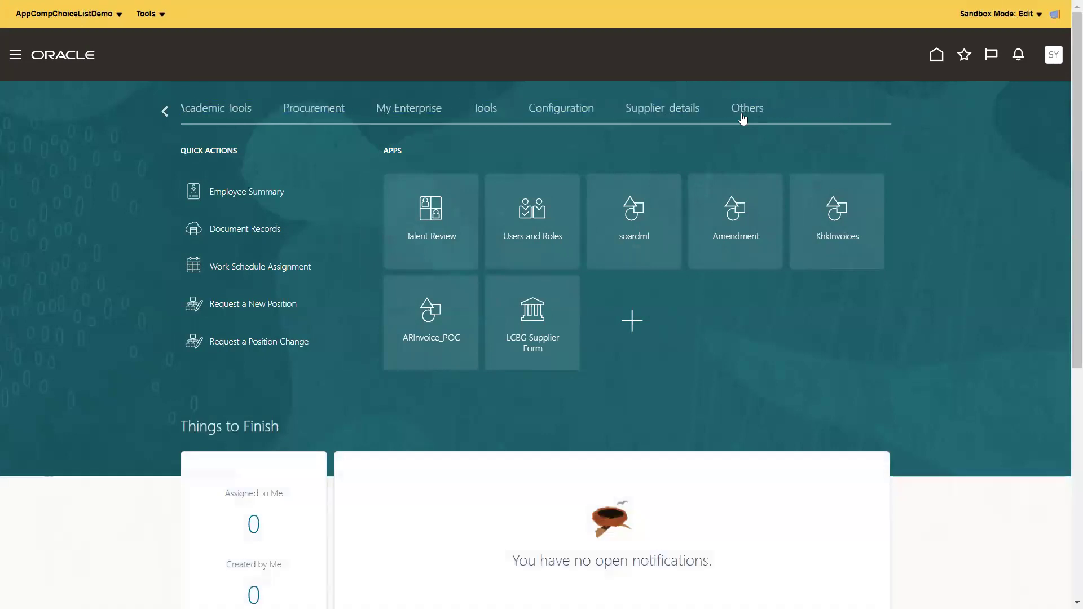
pyautogui.click(745, 111)
pyautogui.scroll(-10, 892, 359)
pyautogui.scroll(-3, 894, 360)
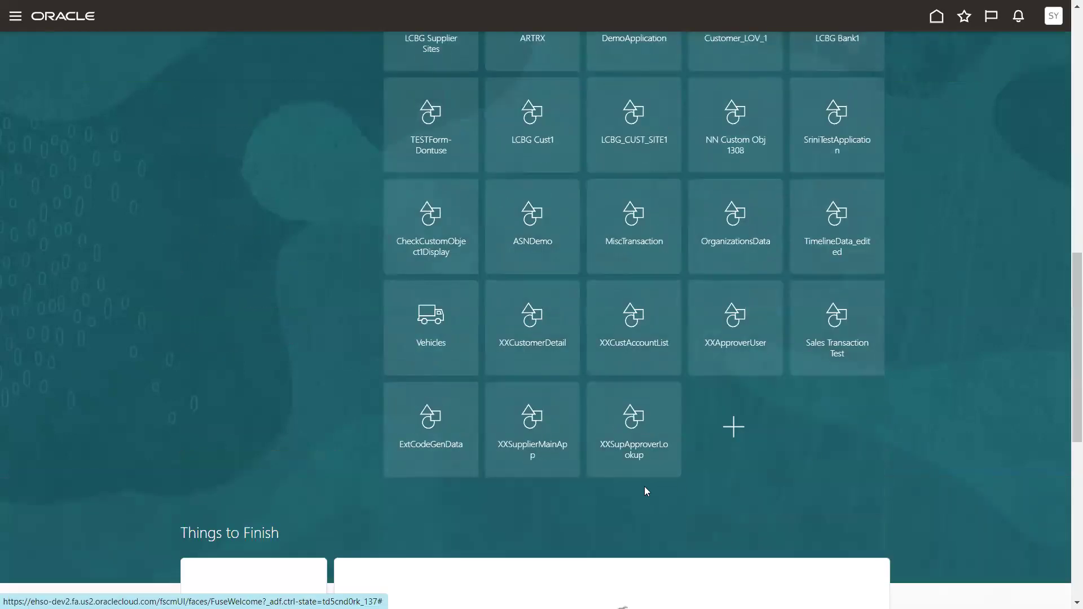
pyautogui.click(532, 456)
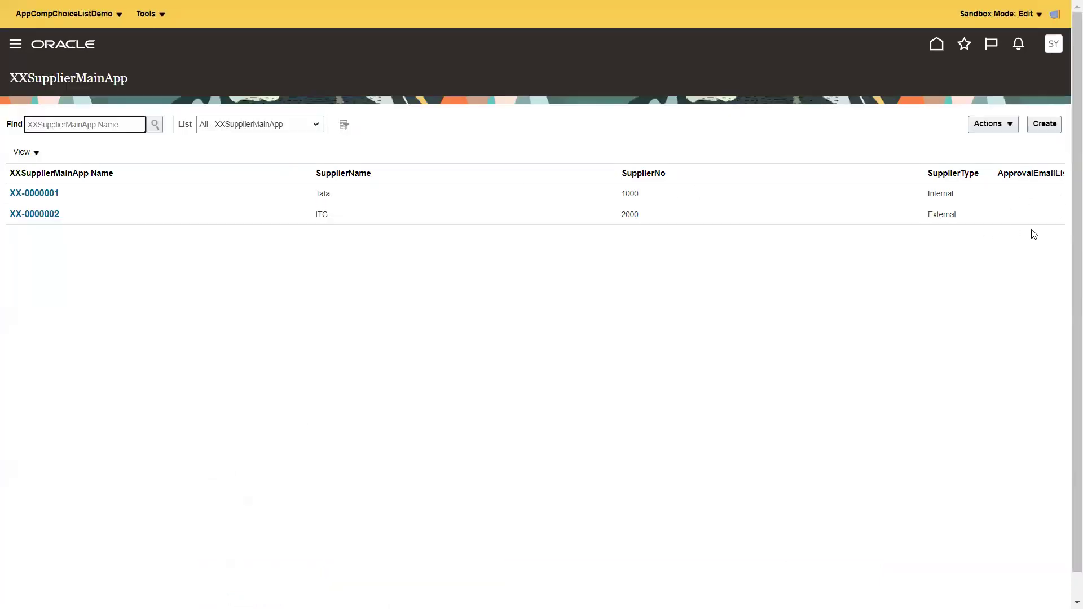
# - Choose the approver email matching "na" as the ApprovalEmailList of record XX-0000001, then save and close the record
pyautogui.click(42, 195)
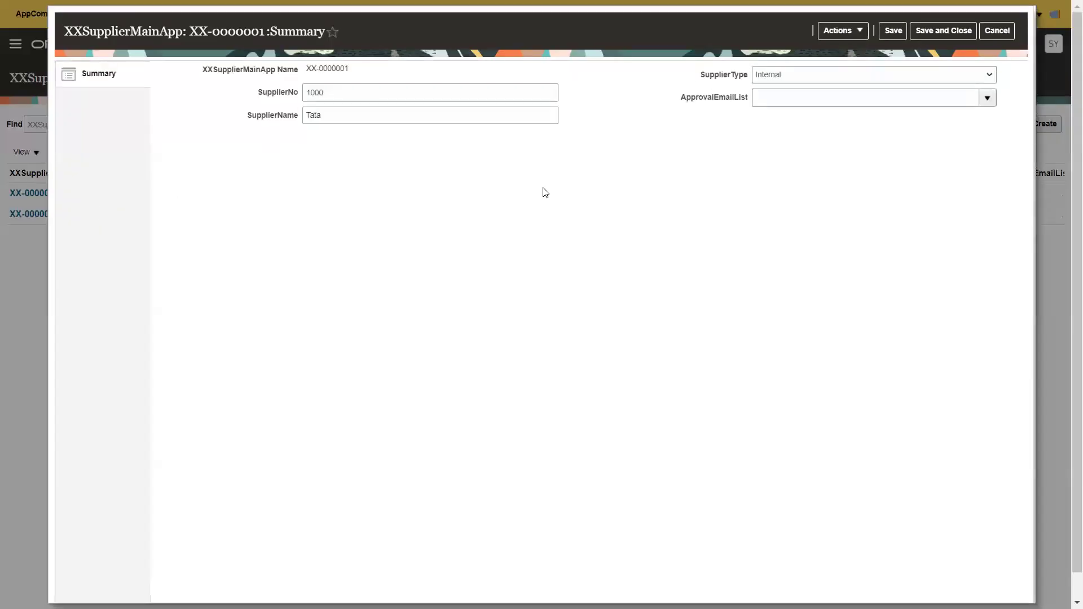
pyautogui.click(987, 97)
pyautogui.click(789, 98)
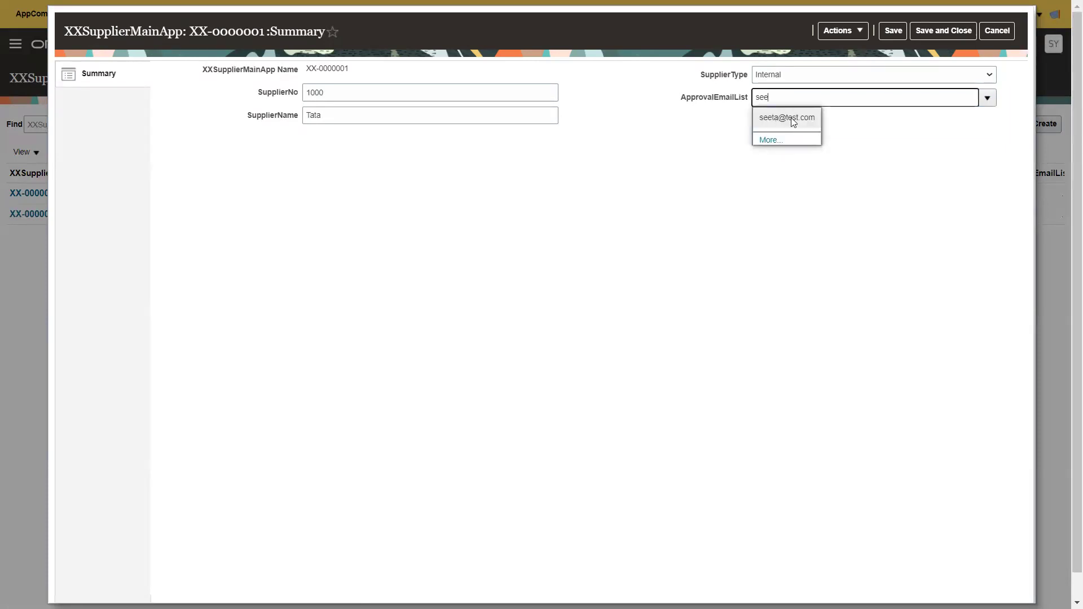
pyautogui.write('na')
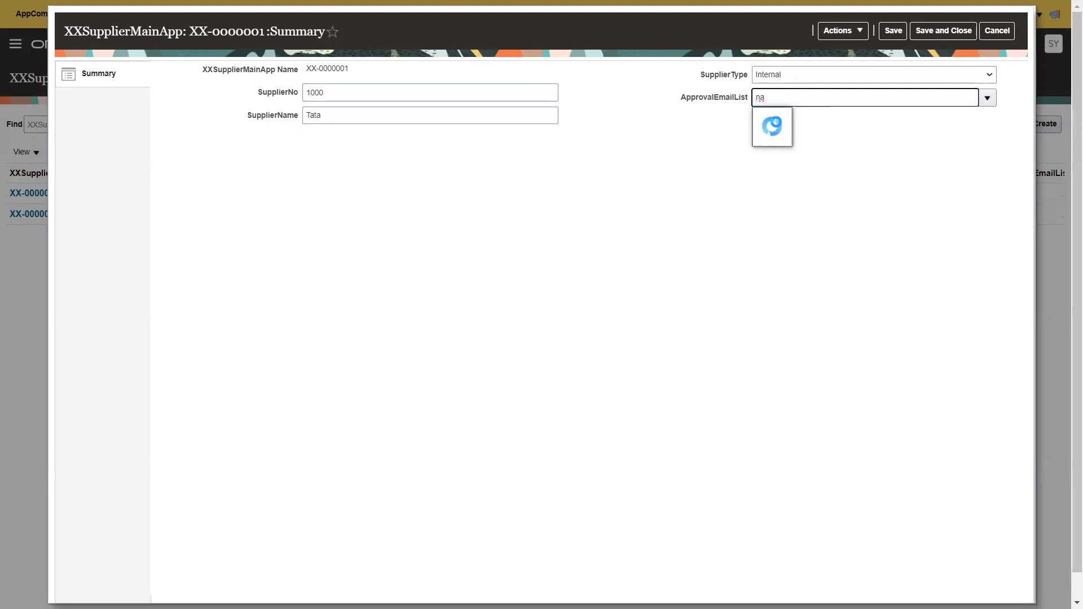
pyautogui.click(786, 121)
pyautogui.click(935, 33)
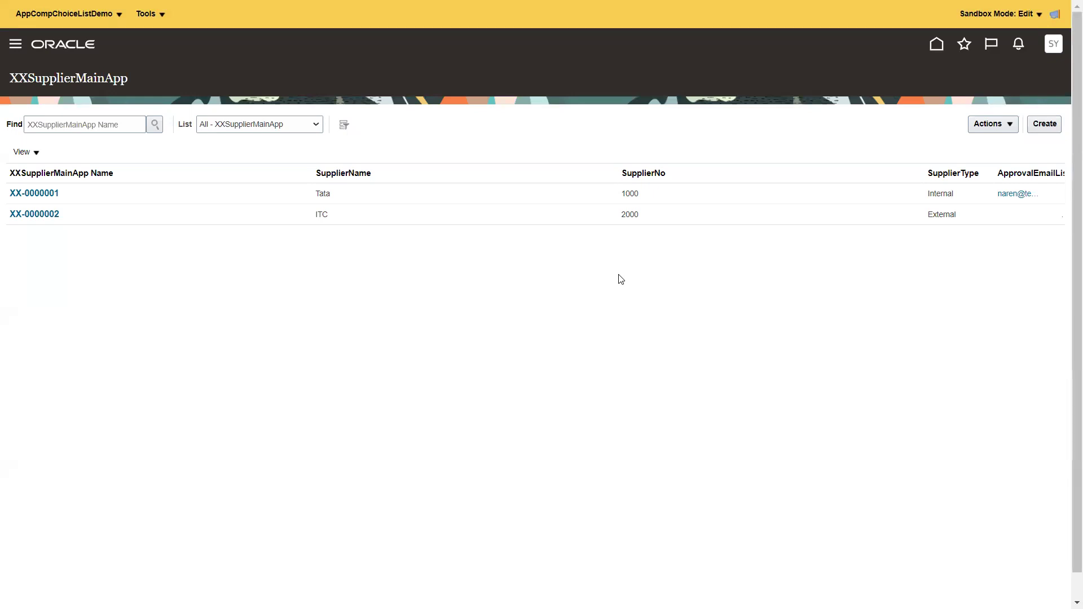
# - Narrow the SupplierNo and SupplierType columns of the record table to give the ApprovalEmailList column more room
pyautogui.moveTo(925, 164); pyautogui.dragTo(731, 169)
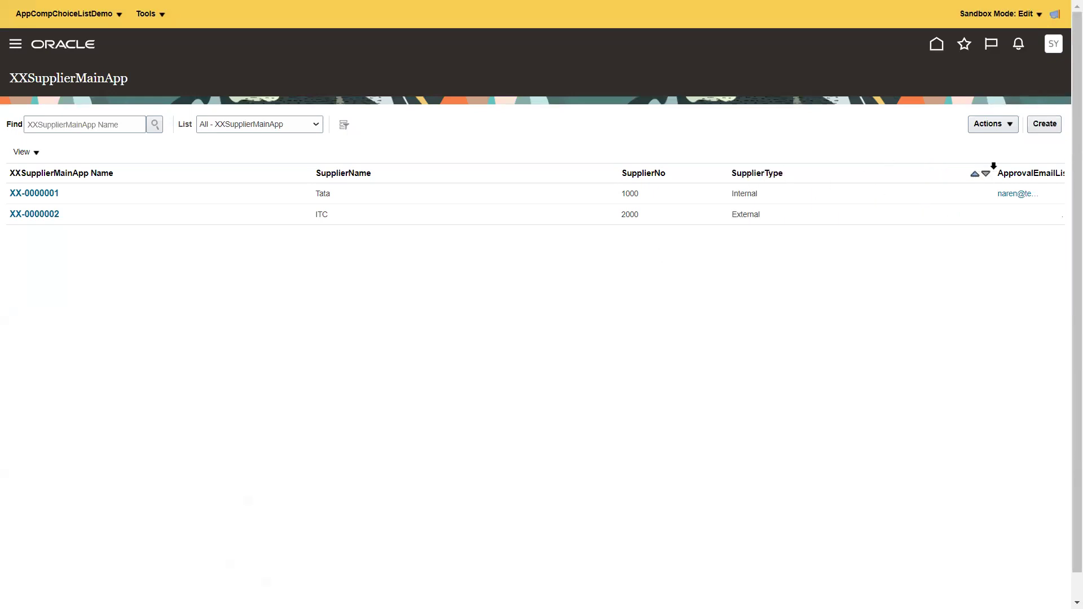
pyautogui.moveTo(994, 166); pyautogui.dragTo(853, 169)
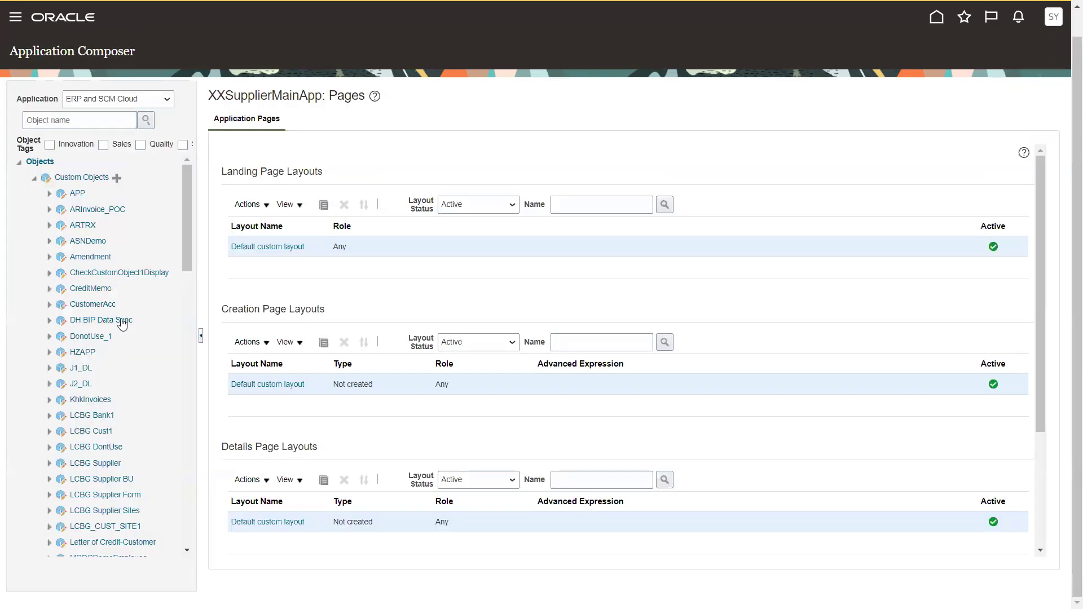
# - Create a formula field of type Text labelled ApproverName for XXSupplierMainApp and continue to its expression
pyautogui.scroll(-10, 120, 319)
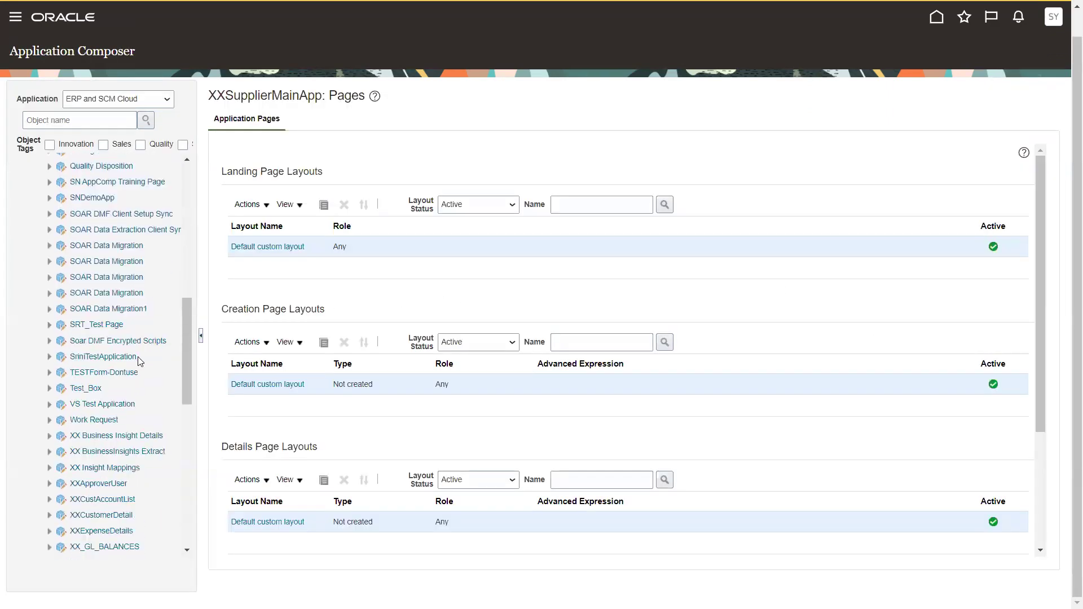
pyautogui.scroll(5, 141, 282)
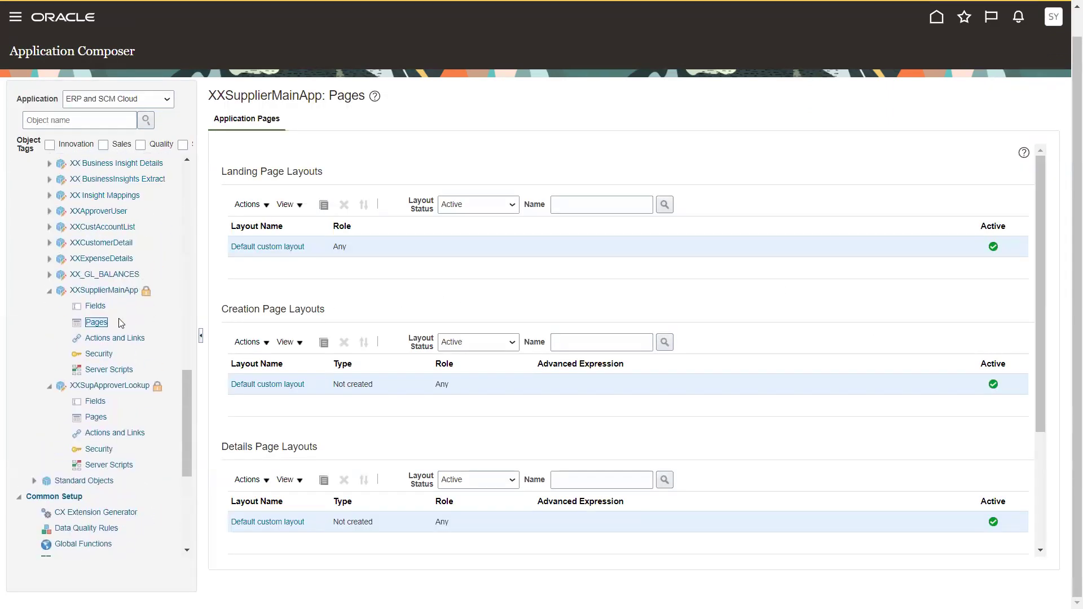
pyautogui.click(95, 306)
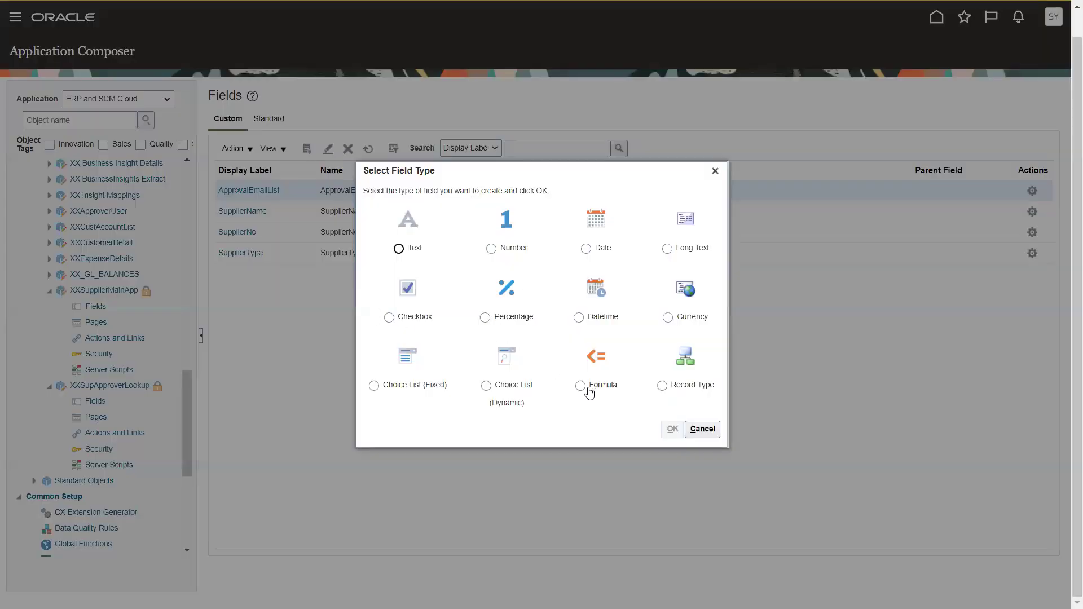
pyautogui.click(581, 387)
pyautogui.click(673, 429)
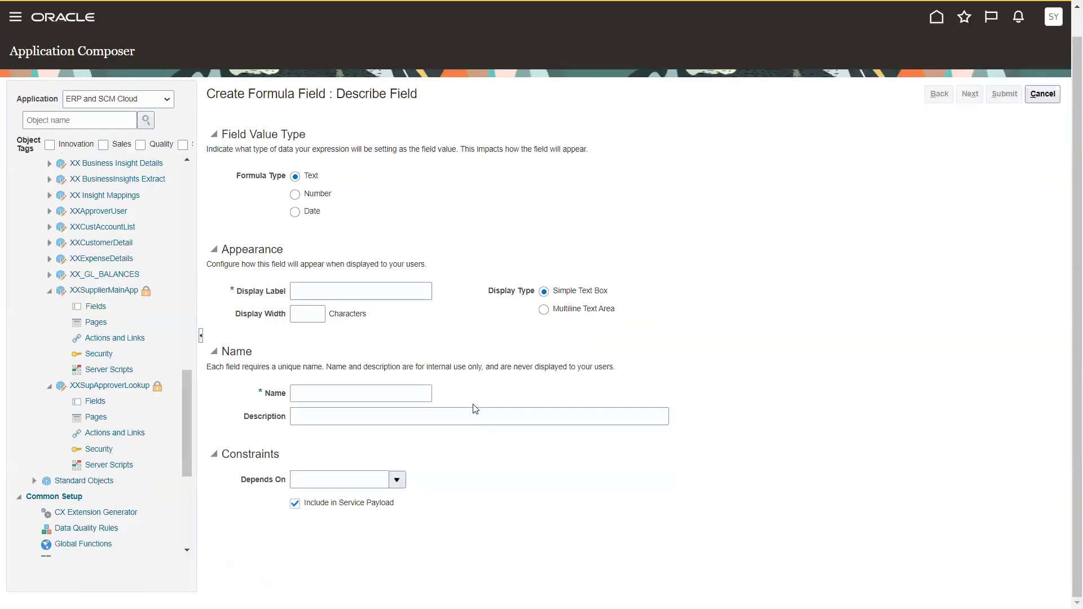
pyautogui.click(345, 286)
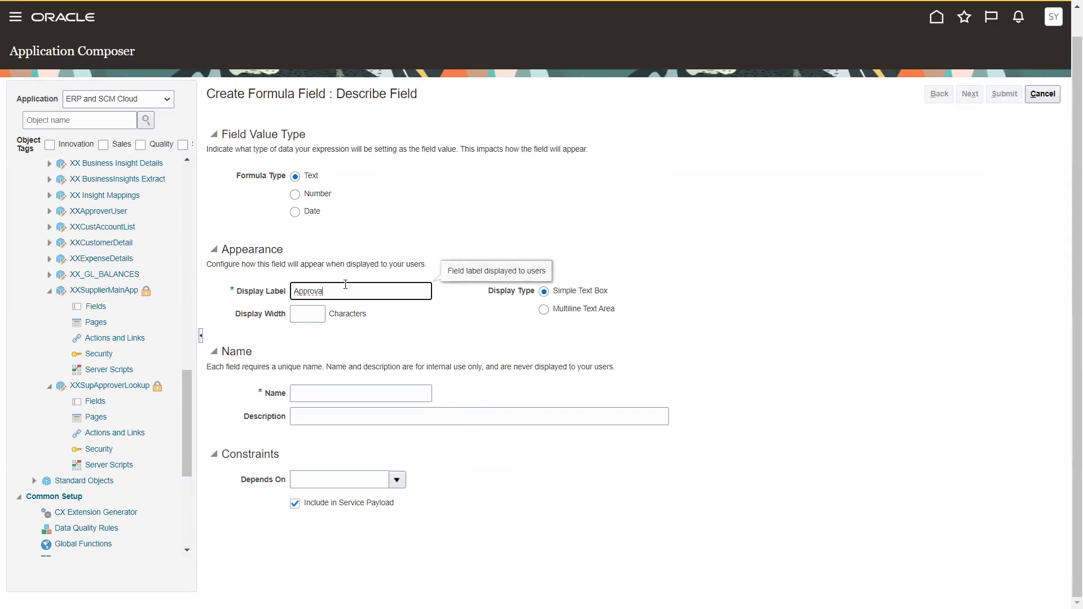
pyautogui.press('Tab')
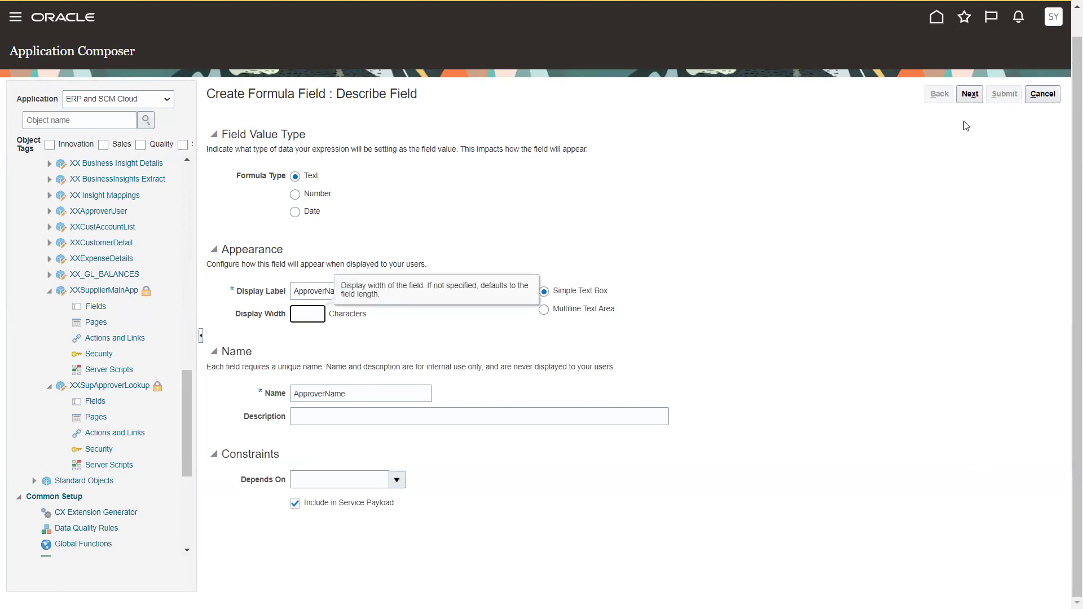
pyautogui.click(970, 94)
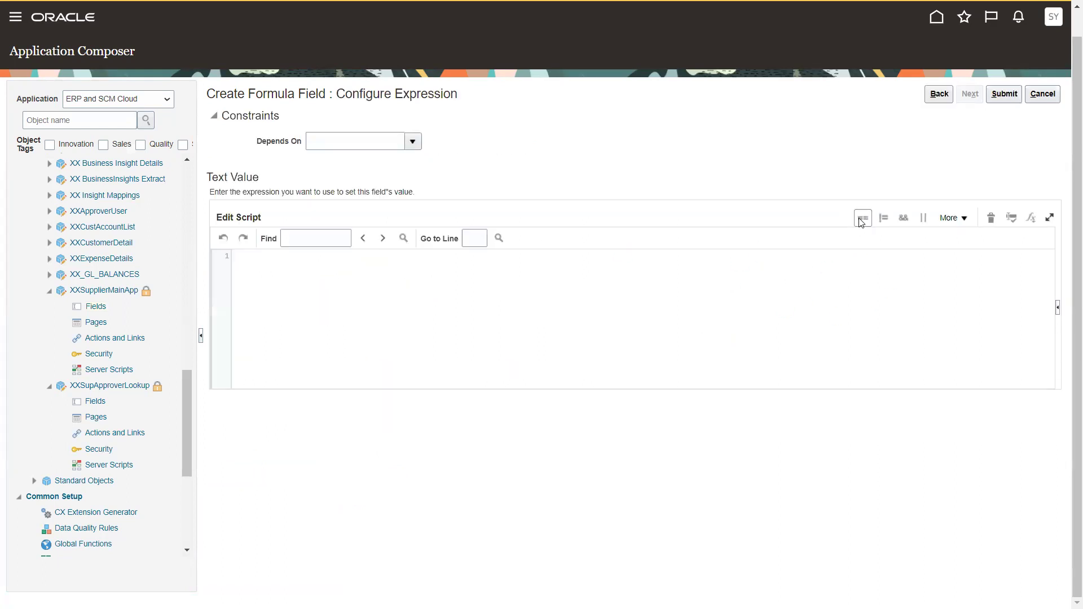
# - Insert the ApproverName field of ApprovalEmailList into the script as ApprovalEmailList_Obj_c?.ApproverName_c and submit the formula field
pyautogui.click(954, 220)
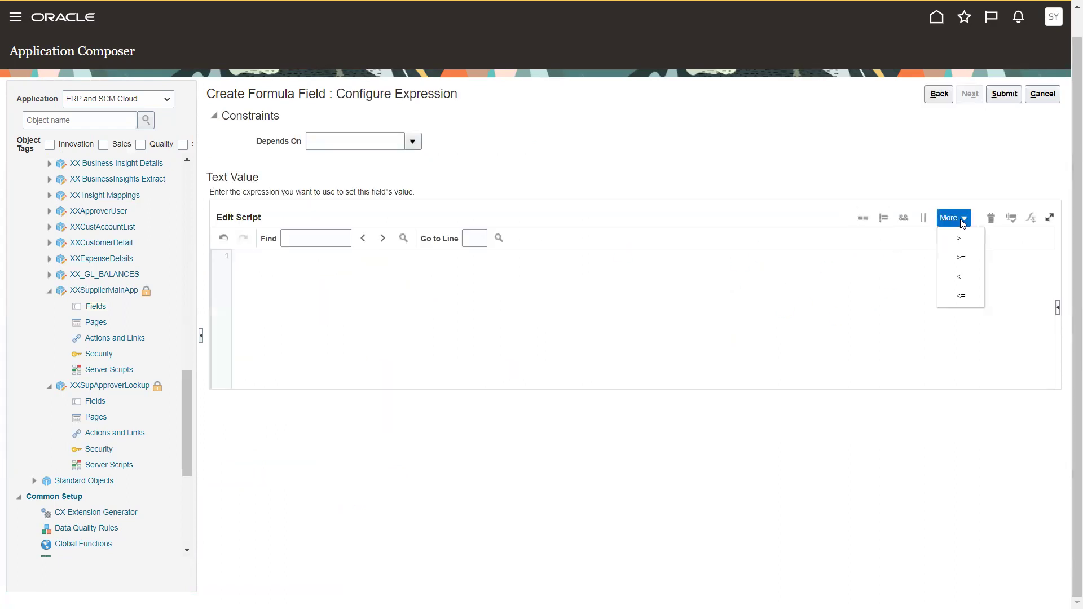
pyautogui.click(1031, 219)
pyautogui.click(775, 236)
pyautogui.click(727, 280)
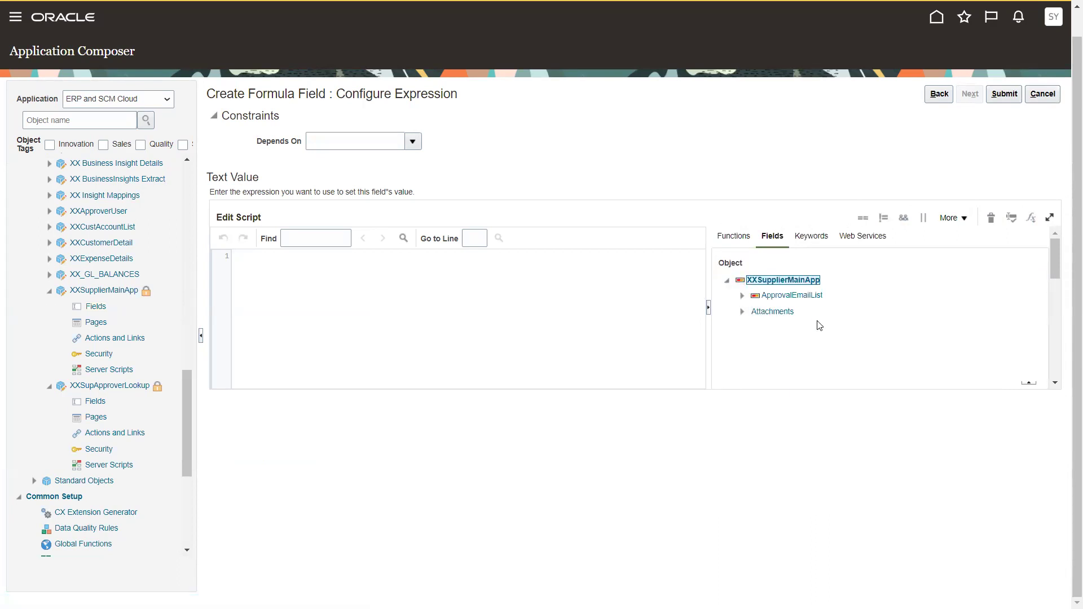
pyautogui.click(772, 294)
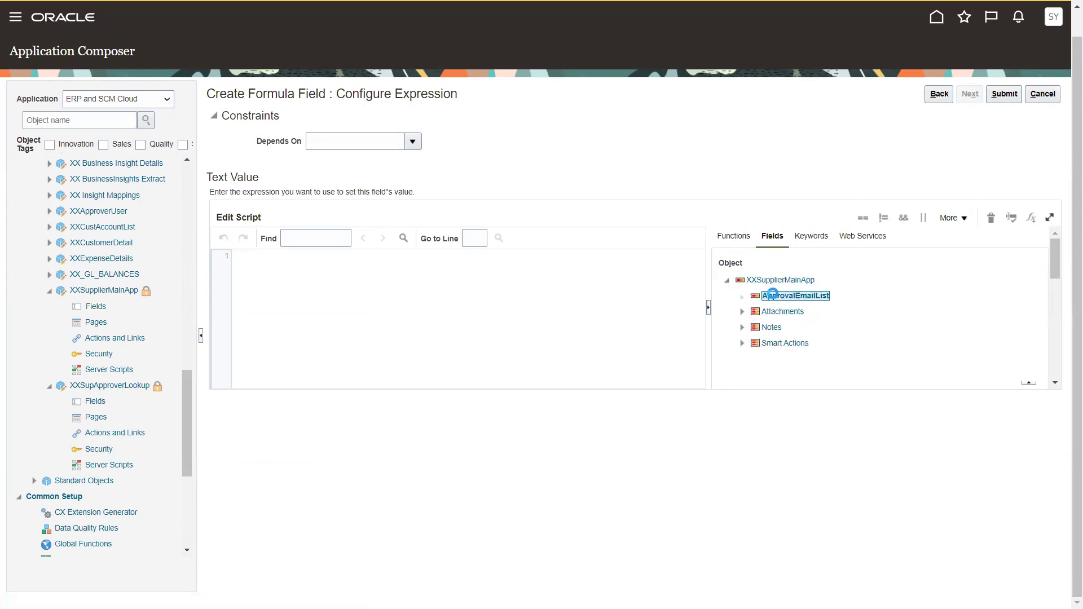
pyautogui.scroll(-5, 790, 299)
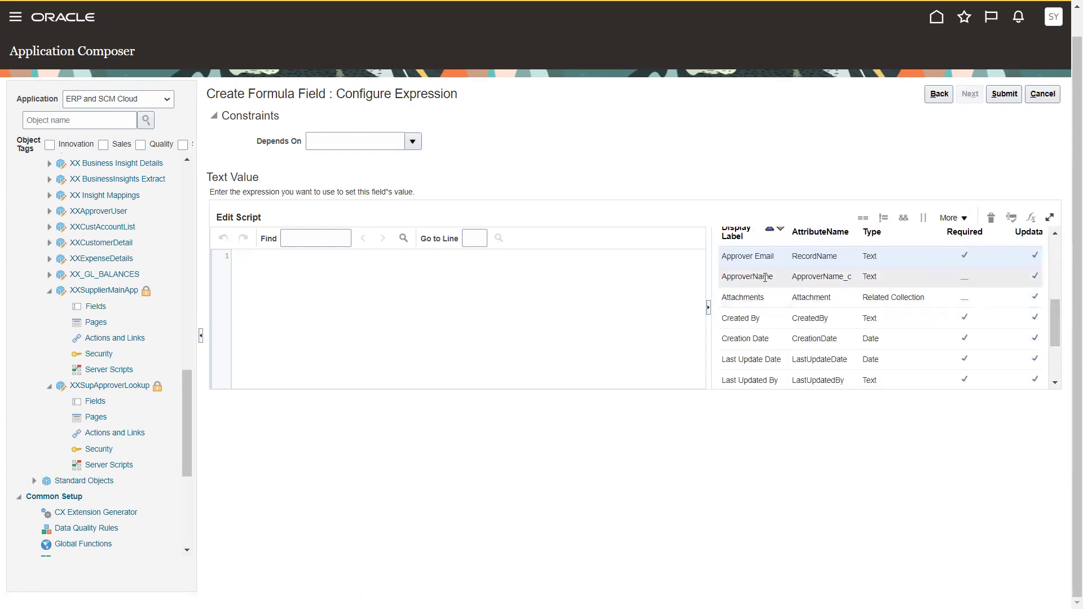
pyautogui.click(765, 277)
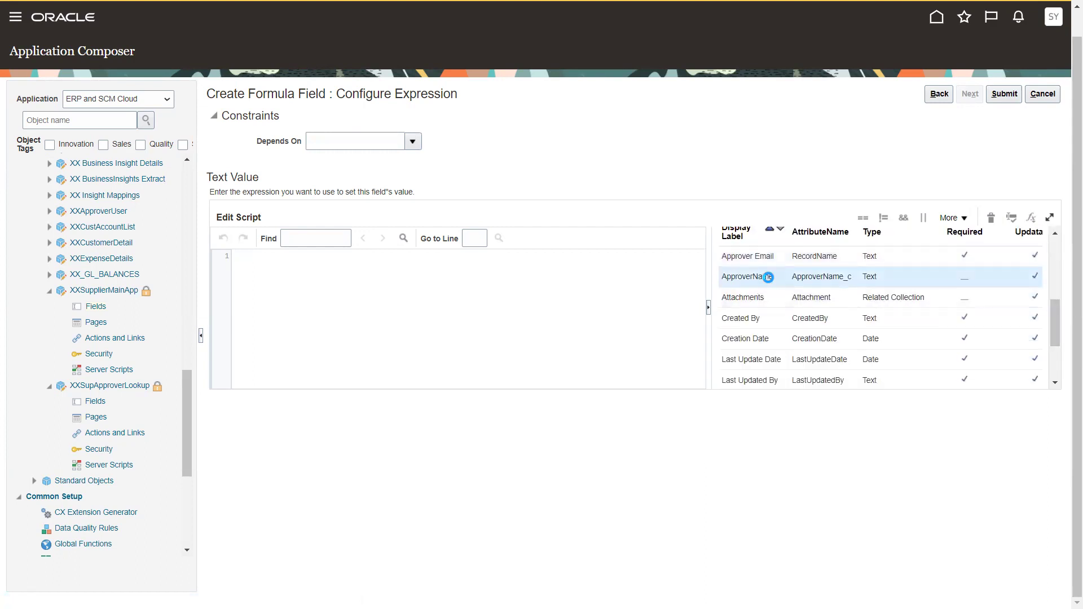
pyautogui.click(1011, 219)
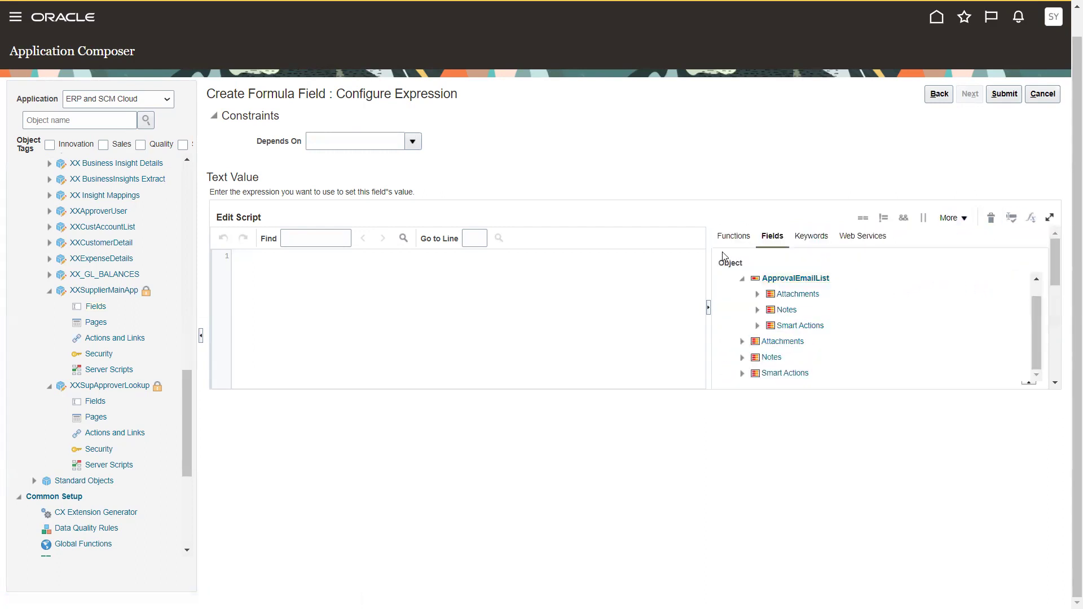
pyautogui.scroll(-3, 853, 274)
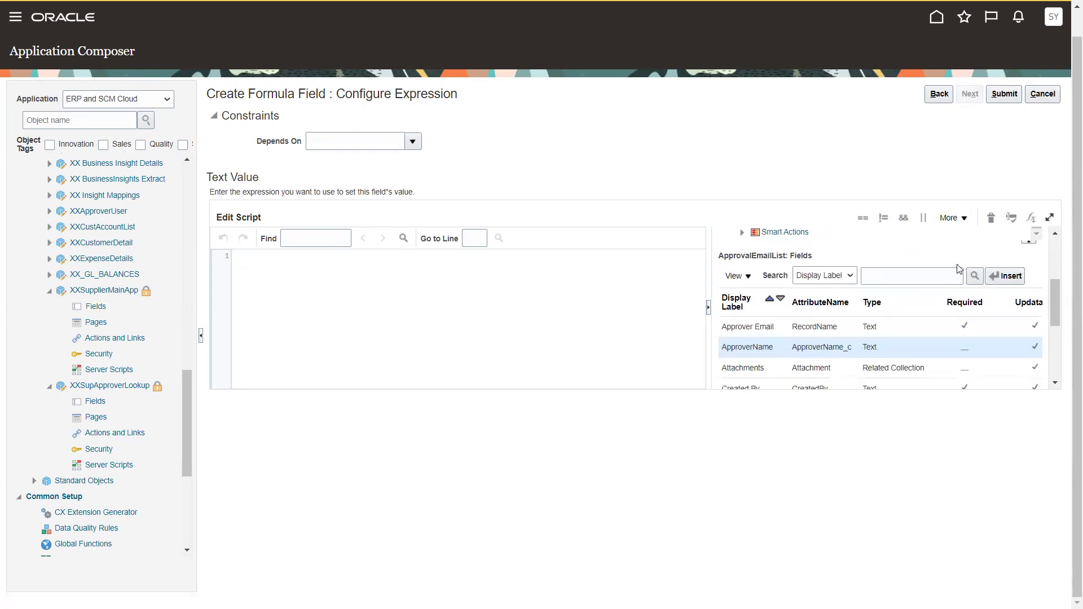
pyautogui.click(1002, 276)
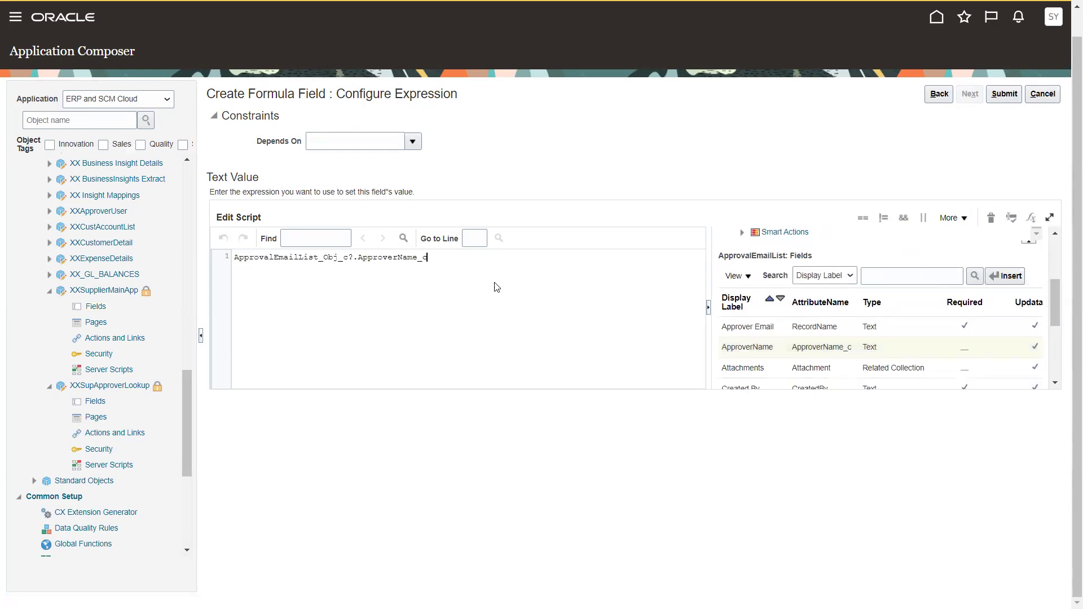
pyautogui.click(1005, 95)
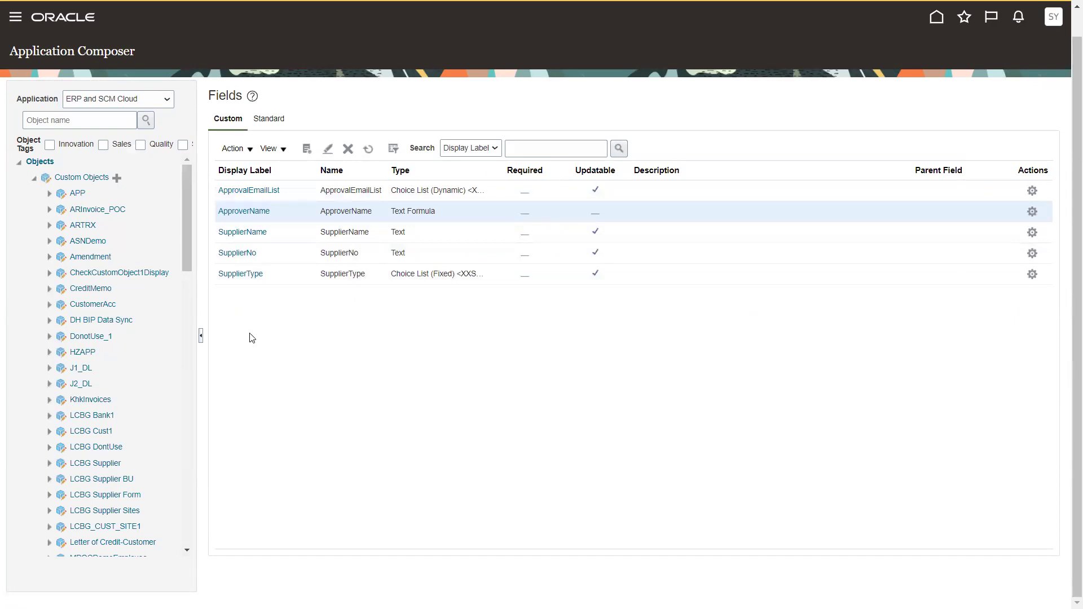
# - Add ApproverName to the summary table's selected fields in XXSupplierMainApp's default landing page layout and save it
pyautogui.scroll(-10, 141, 351)
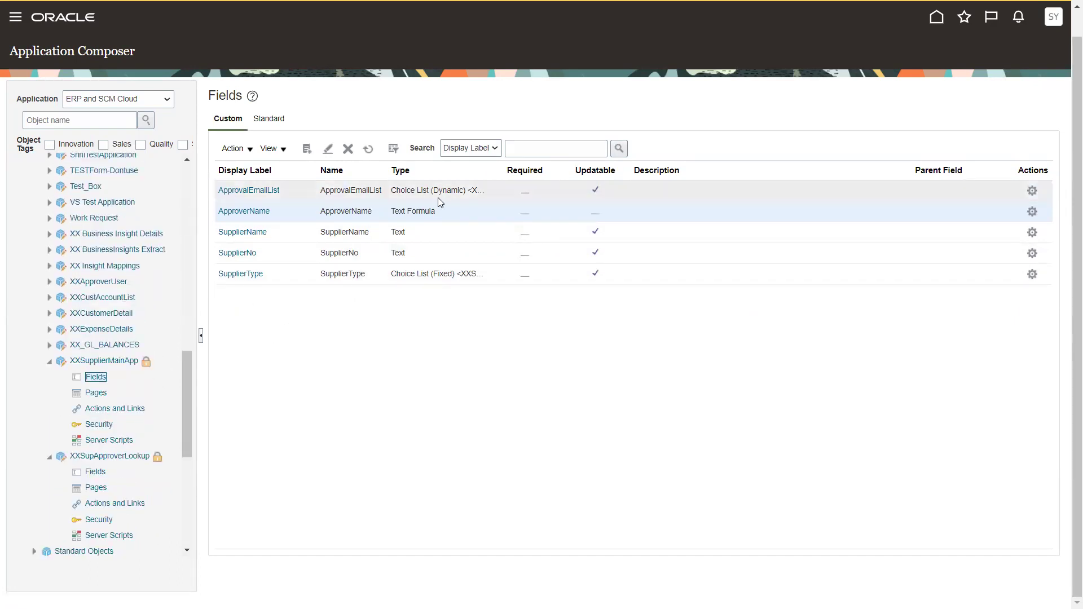
pyautogui.click(97, 394)
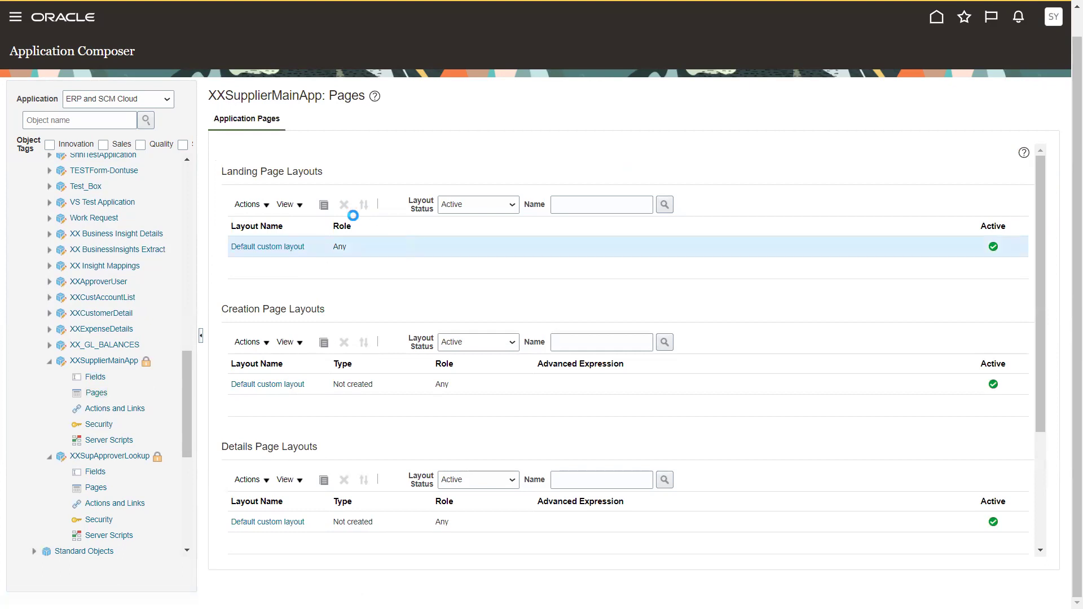
pyautogui.click(293, 247)
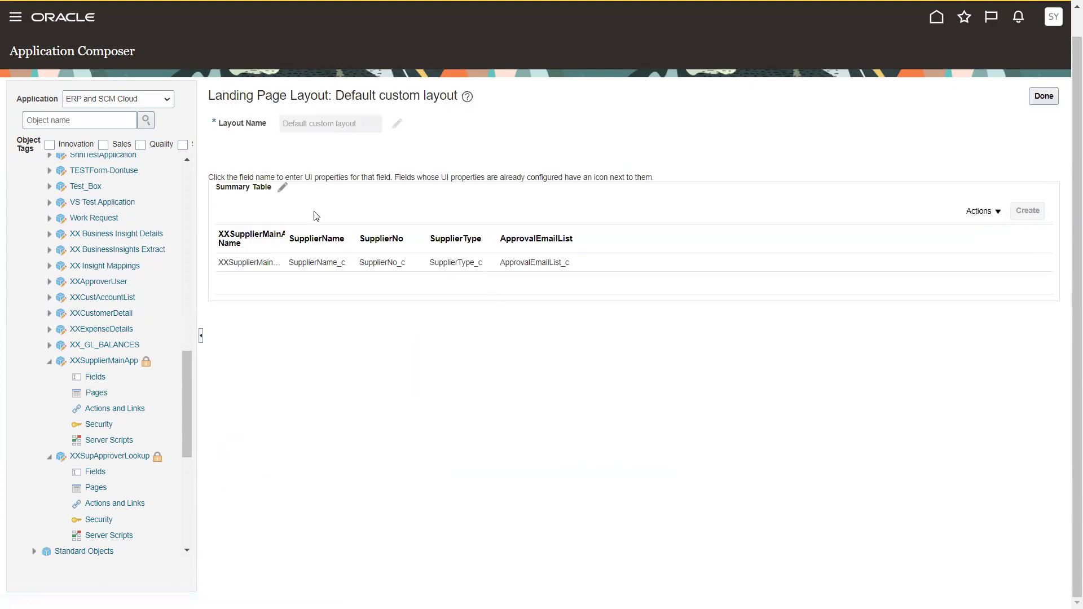
pyautogui.click(284, 188)
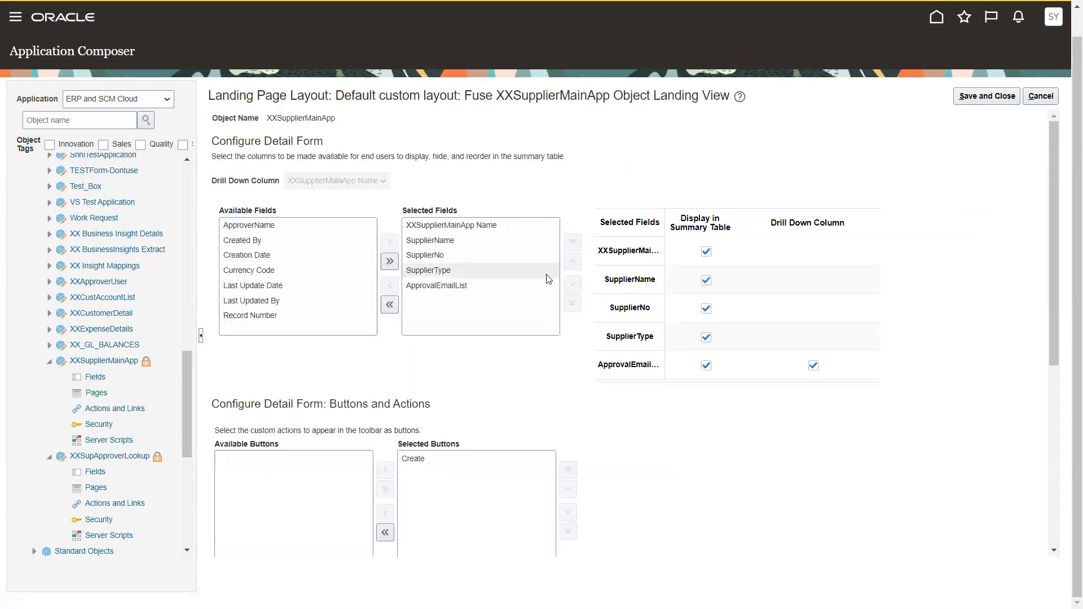
pyautogui.click(314, 226)
pyautogui.click(390, 242)
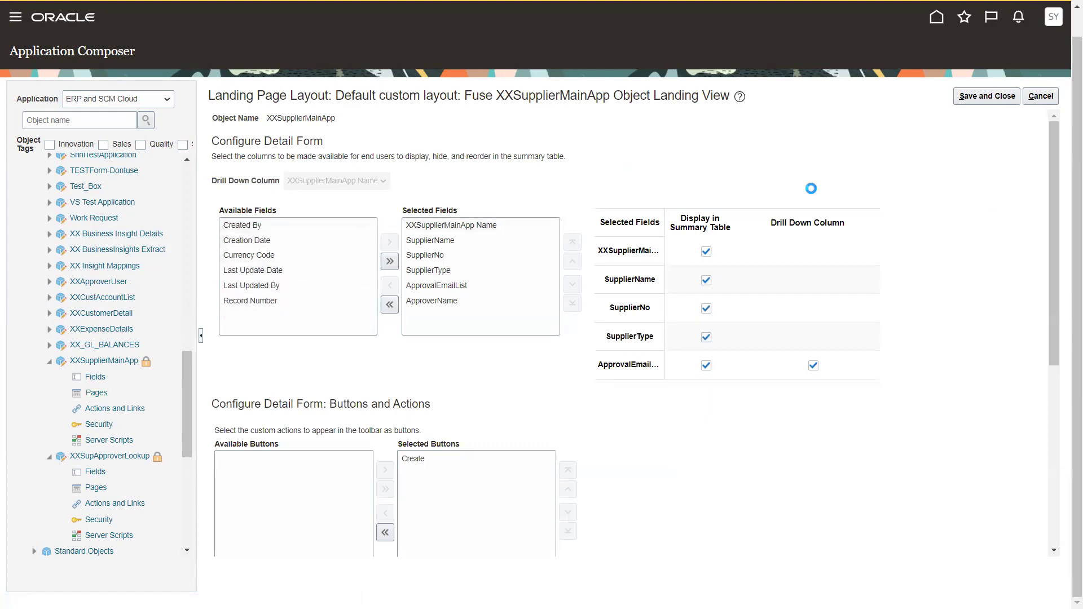
pyautogui.click(986, 105)
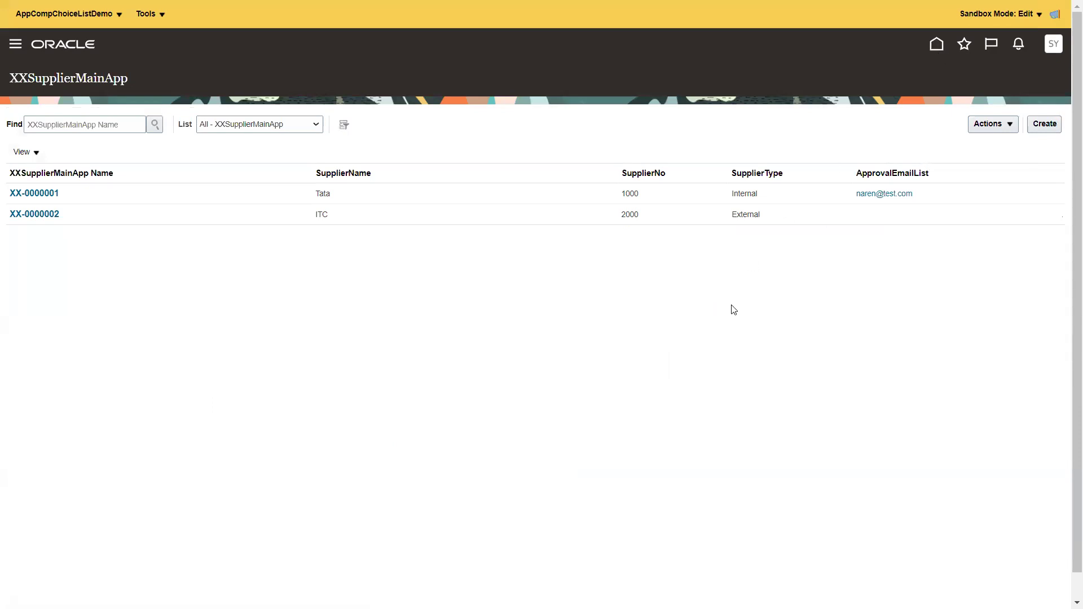
# - Return to the home page and find XXSupplierMainApp in the Others group
pyautogui.click(935, 45)
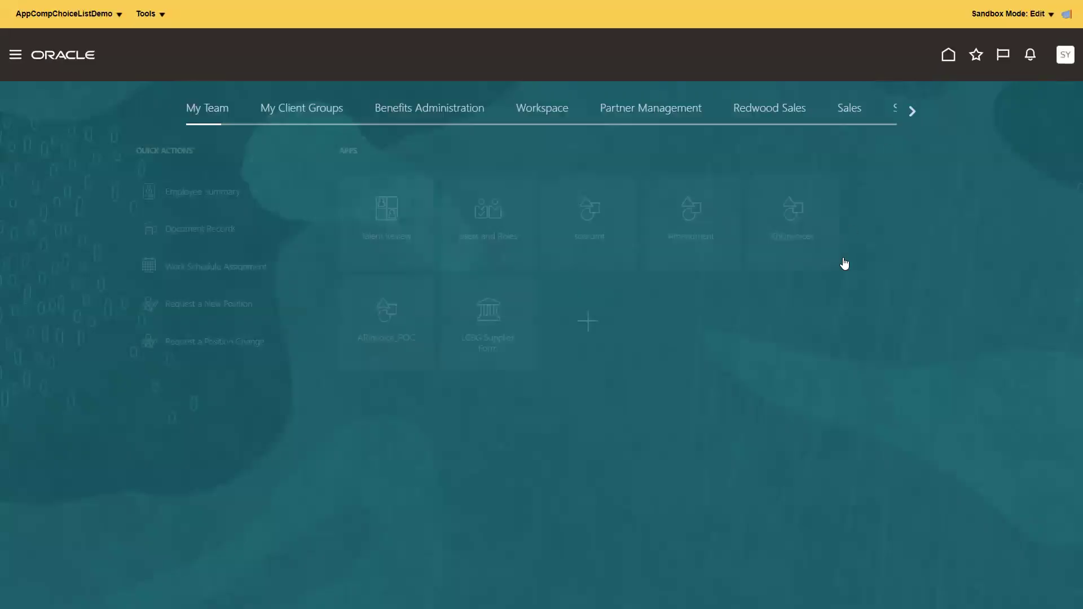
pyautogui.click(907, 112)
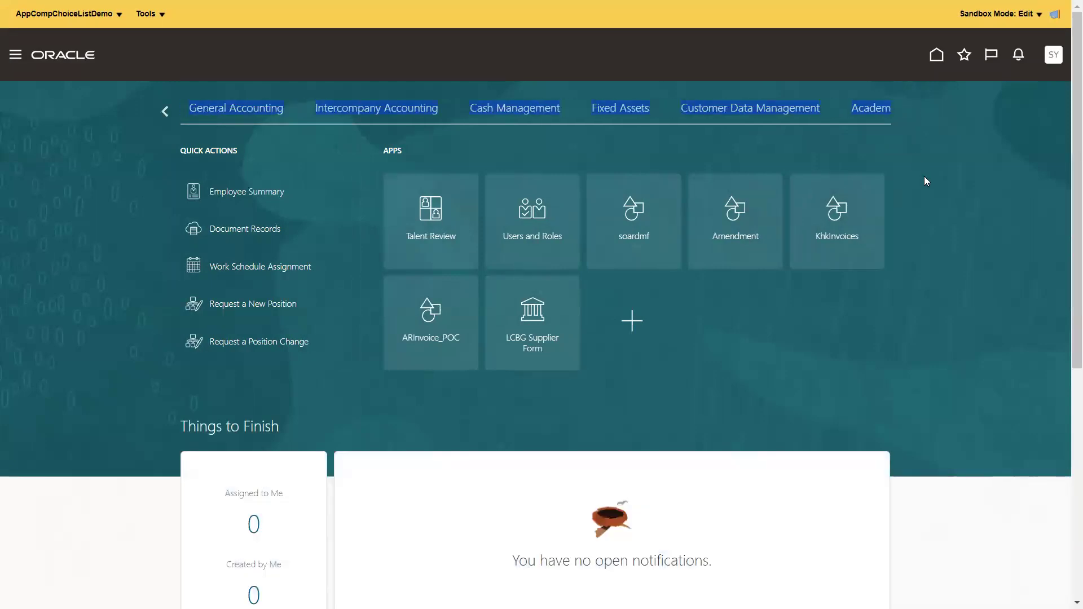
pyautogui.click(756, 108)
pyautogui.scroll(-10, 901, 328)
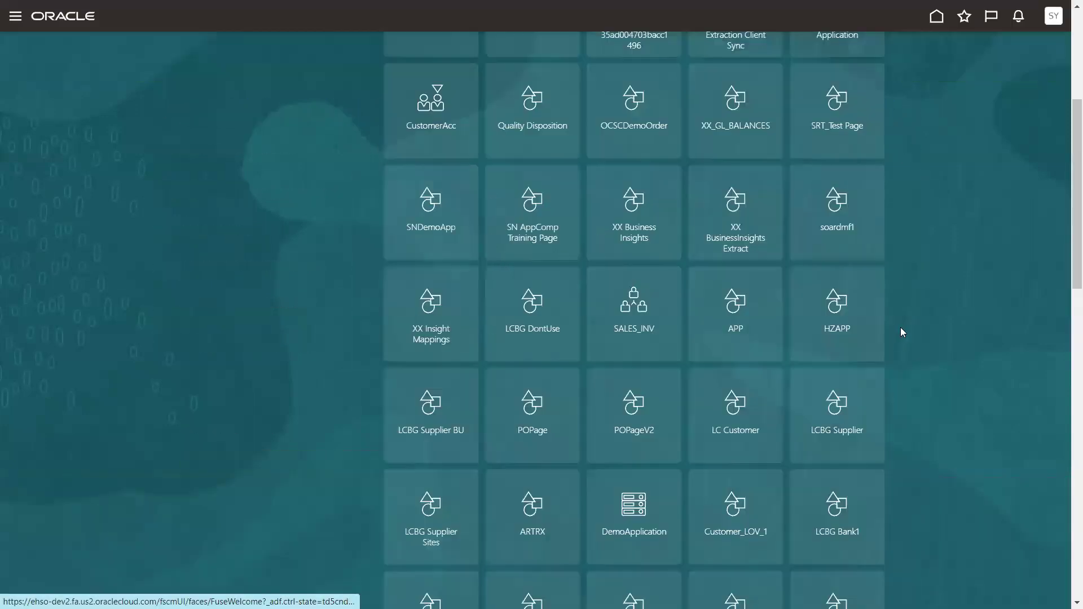
pyautogui.scroll(-5, 892, 413)
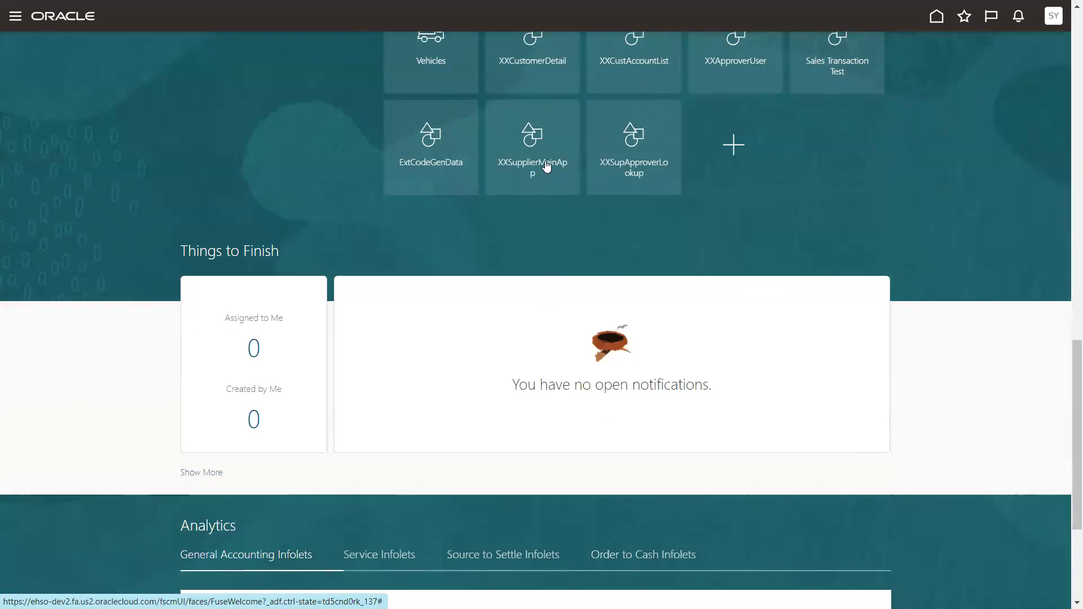